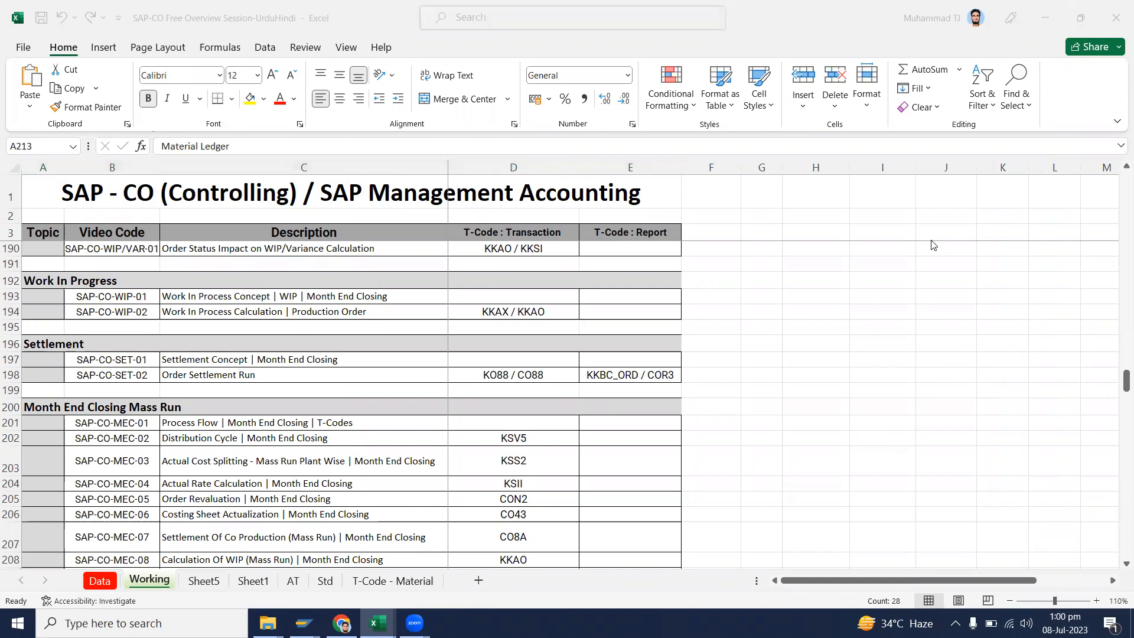
- Open the Std sheet and select the Product Costing - Plan example in A1:H24 for review
left_click(481, 398)
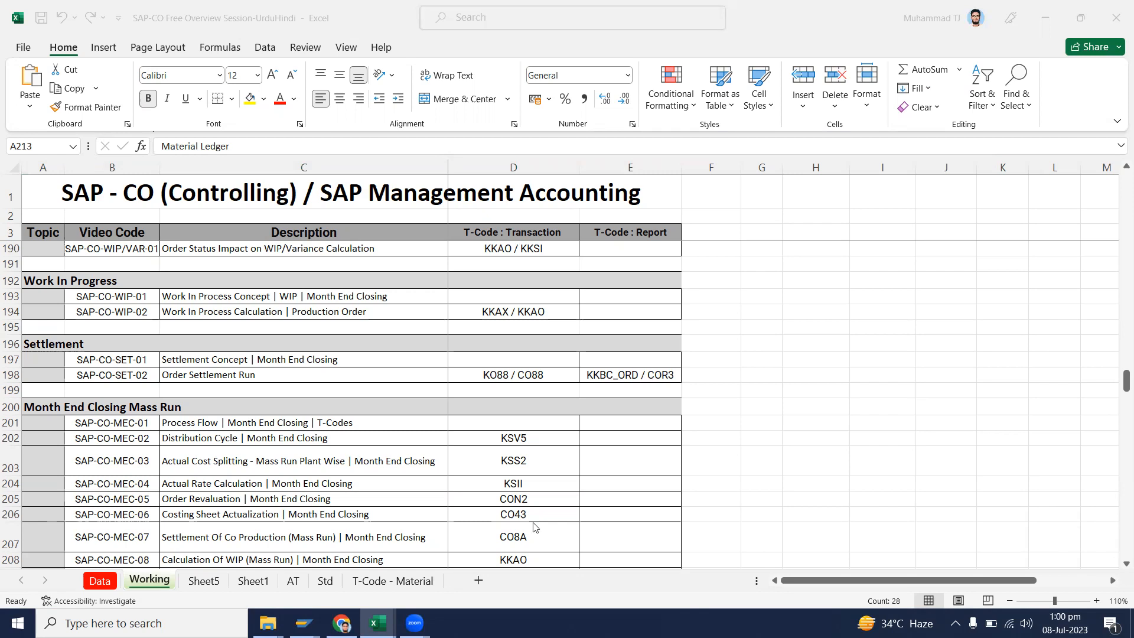
left_click(328, 588)
left_click(327, 585)
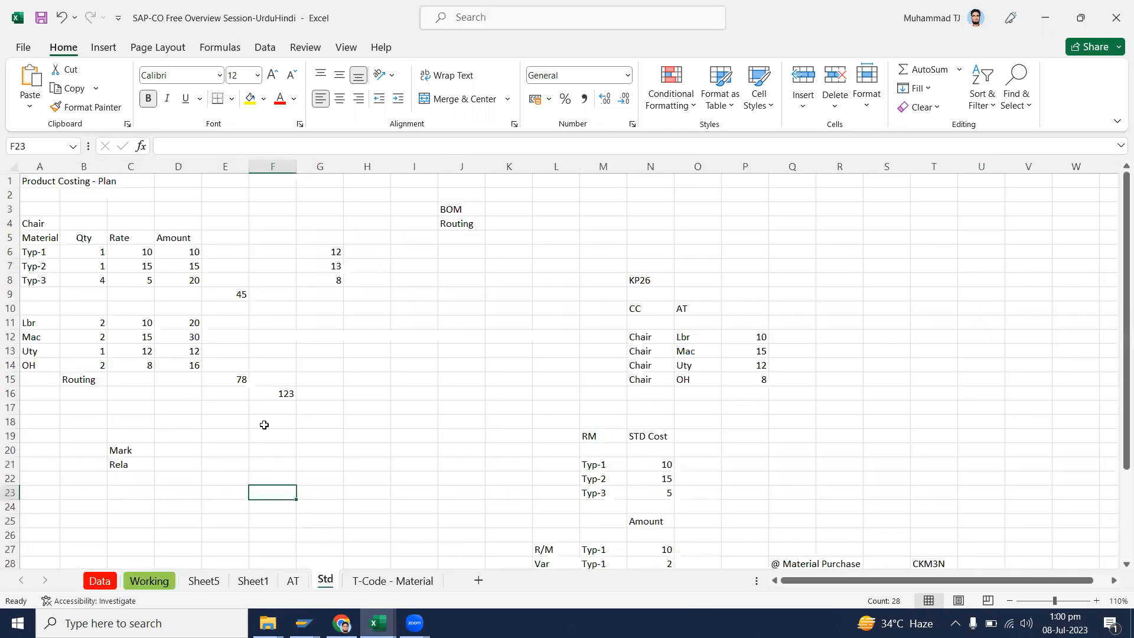
mouse_move(39, 182)
left_mouse_down()
mouse_move(388, 486)
mouse_move(353, 502)
left_mouse_up()
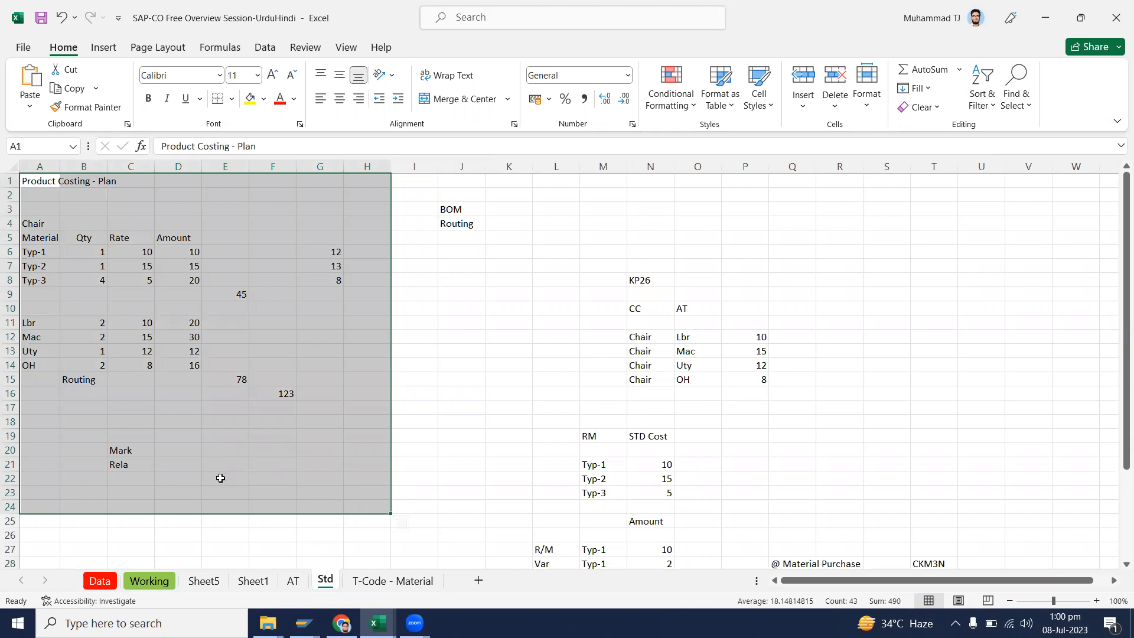
- Open the Simple SAP workbook to view its production order T-codes sheet
mouse_move(303, 623)
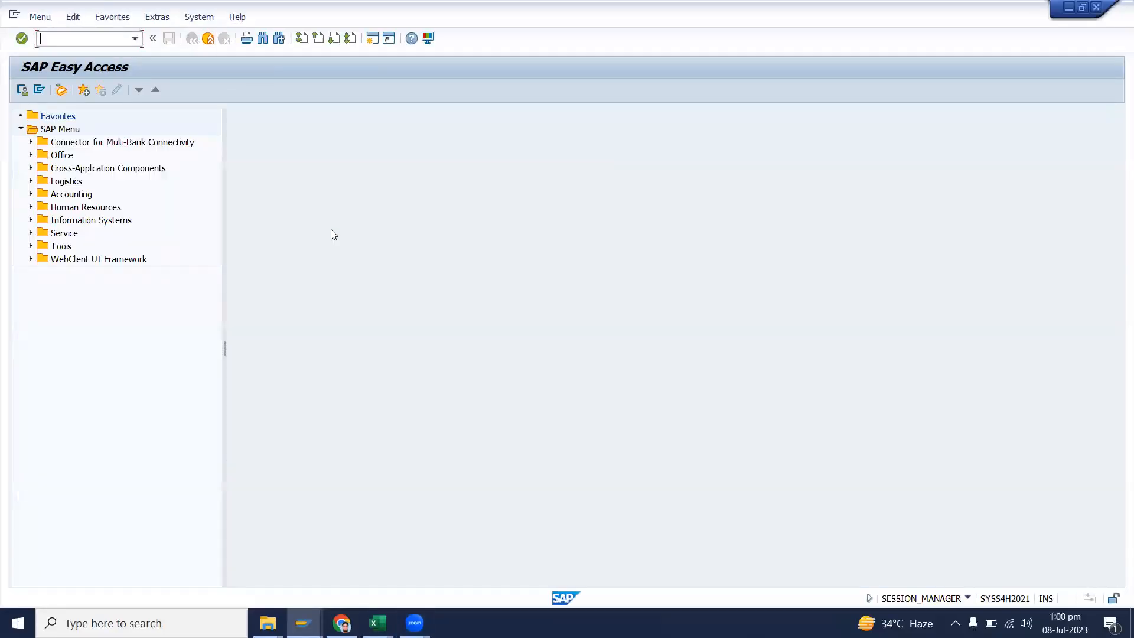
mouse_move(378, 623)
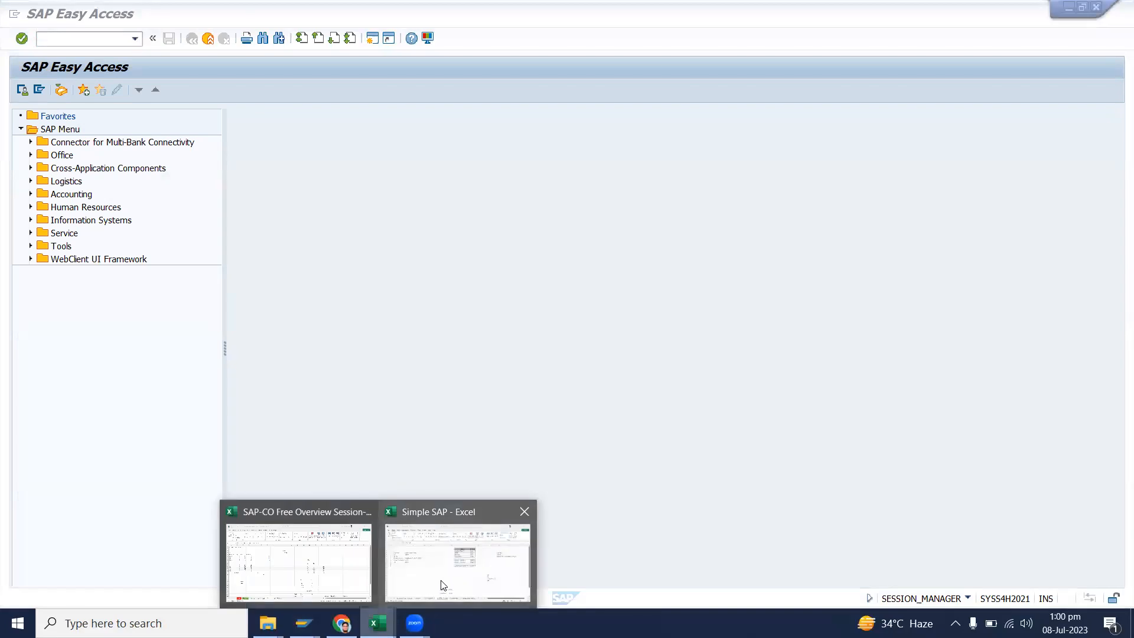
left_click(440, 579)
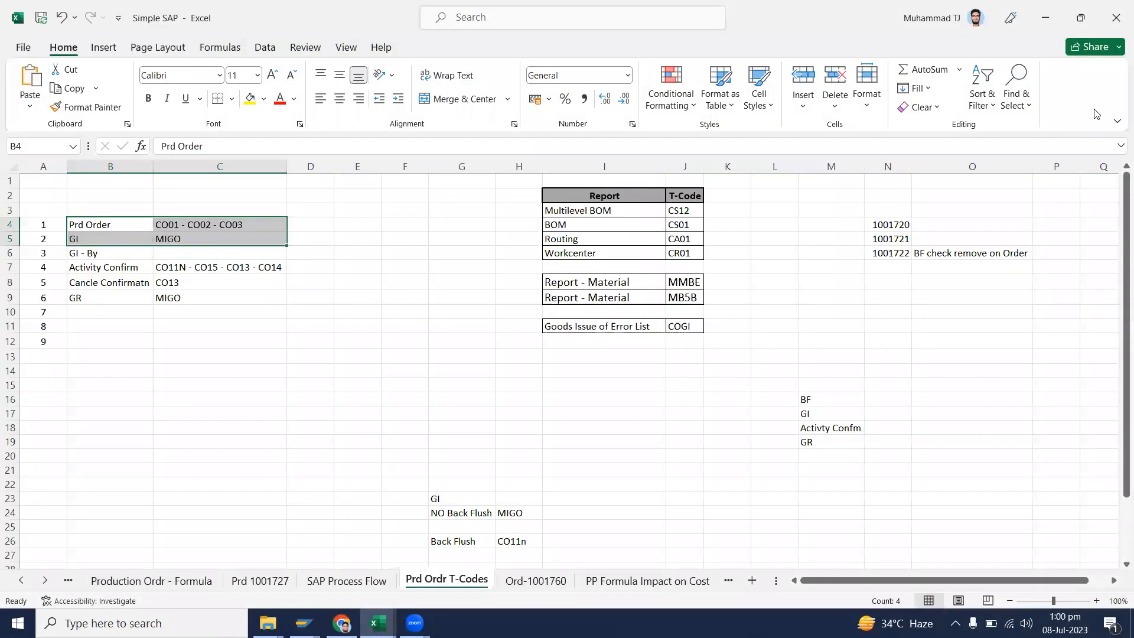
- Return to the SAP-CO overview workbook and copy the material code MZ-FG-C900 from the T-Code - Material sheet
left_click(312, 589)
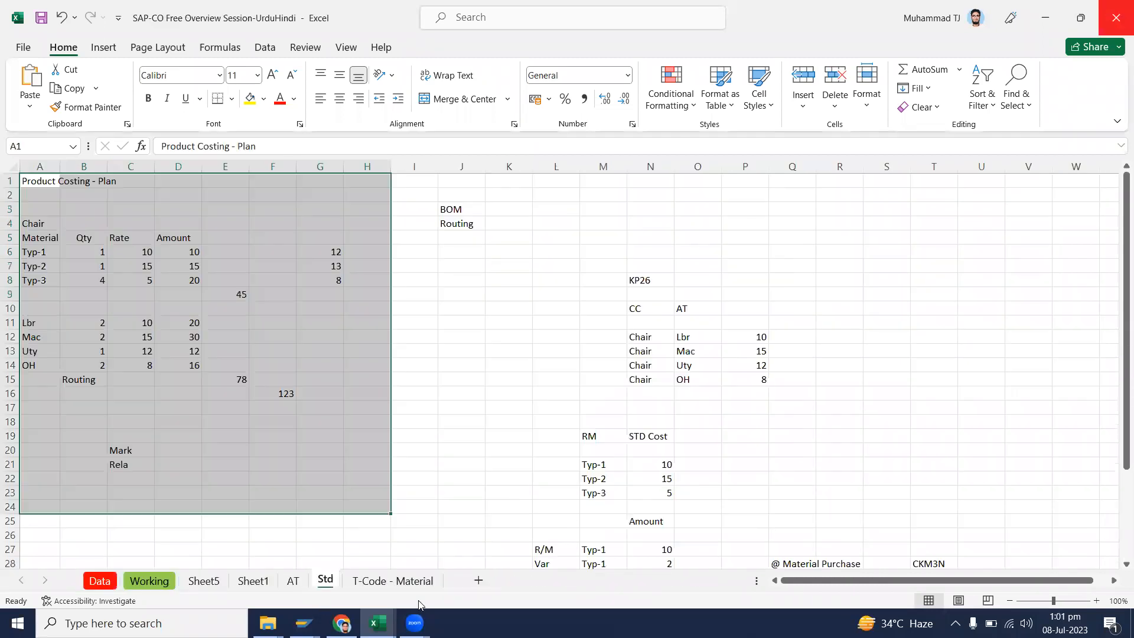
left_click(415, 581)
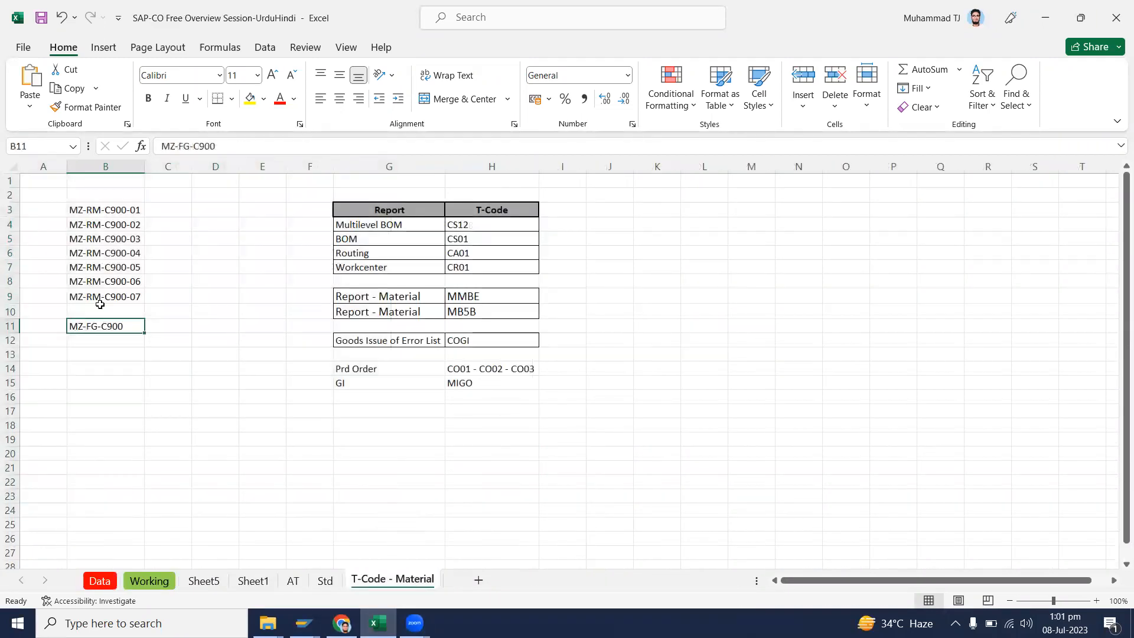
key("ctrl+c")
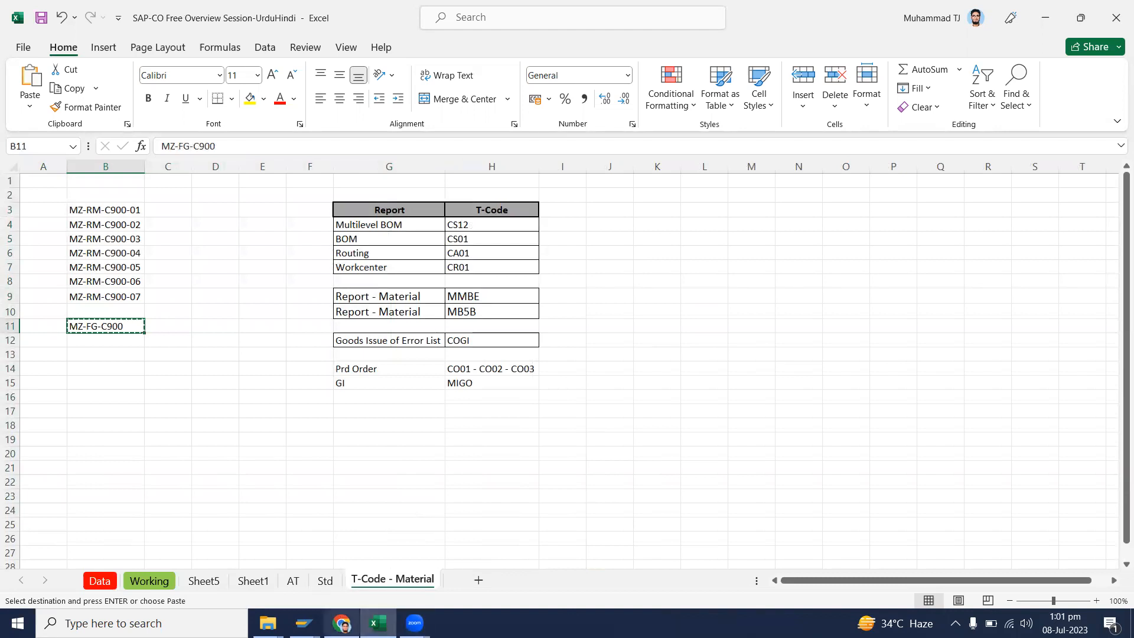
- Switch to the SAP Display Material window for MZ-FG-C900 and view the Basic data 1 details
left_click(303, 623)
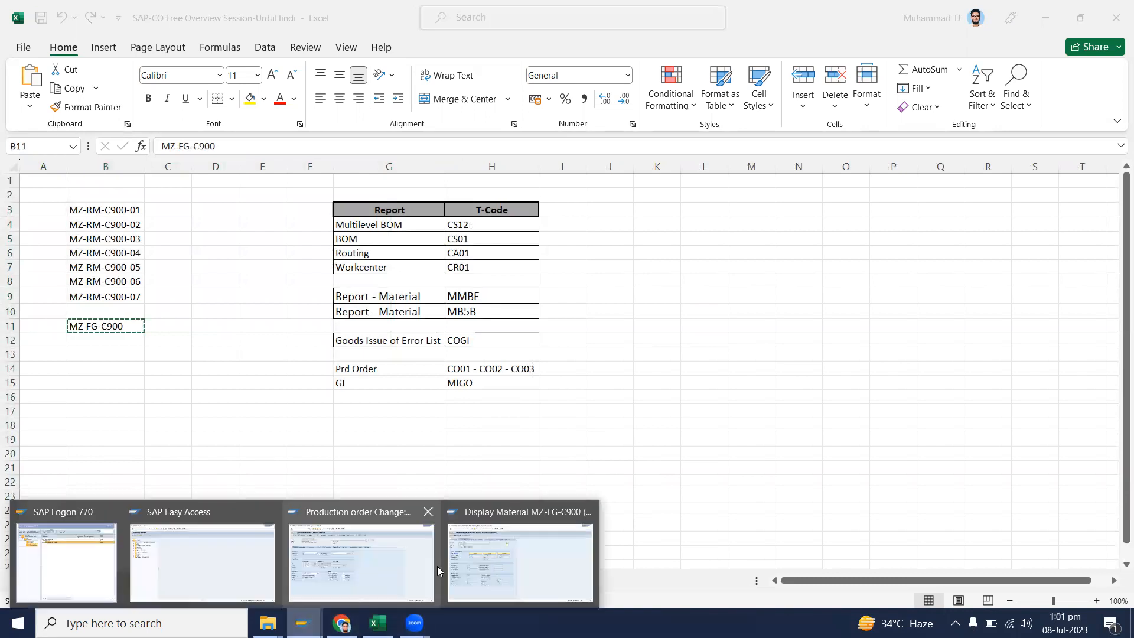
left_click(474, 559)
left_click(190, 44)
left_click_drag(183, 134, 84, 146)
key("Return")
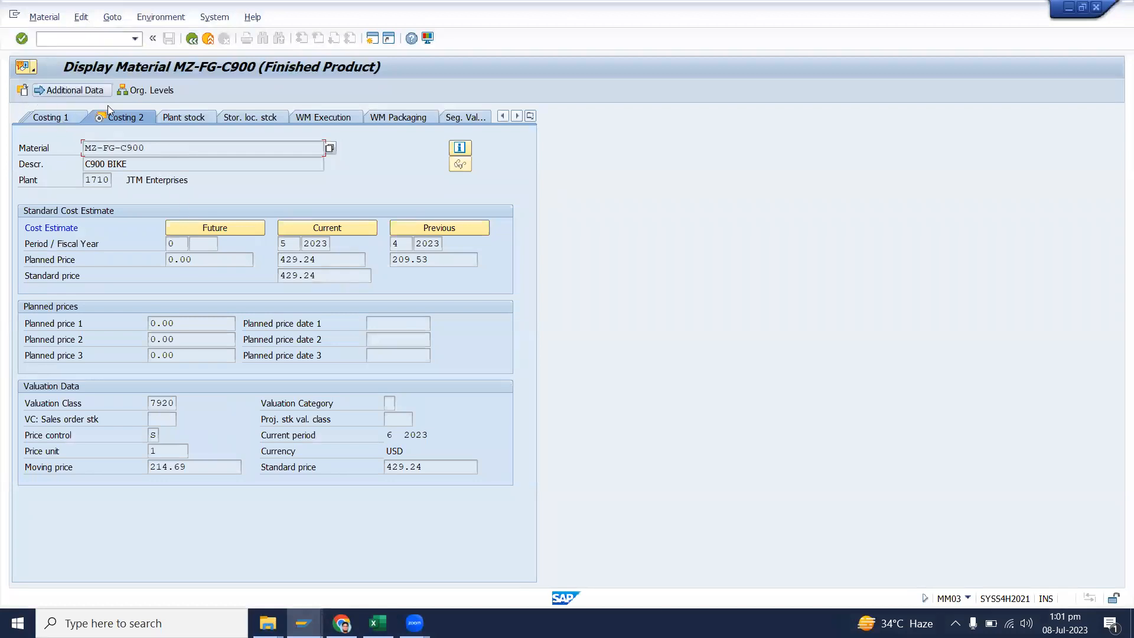
left_click(531, 116)
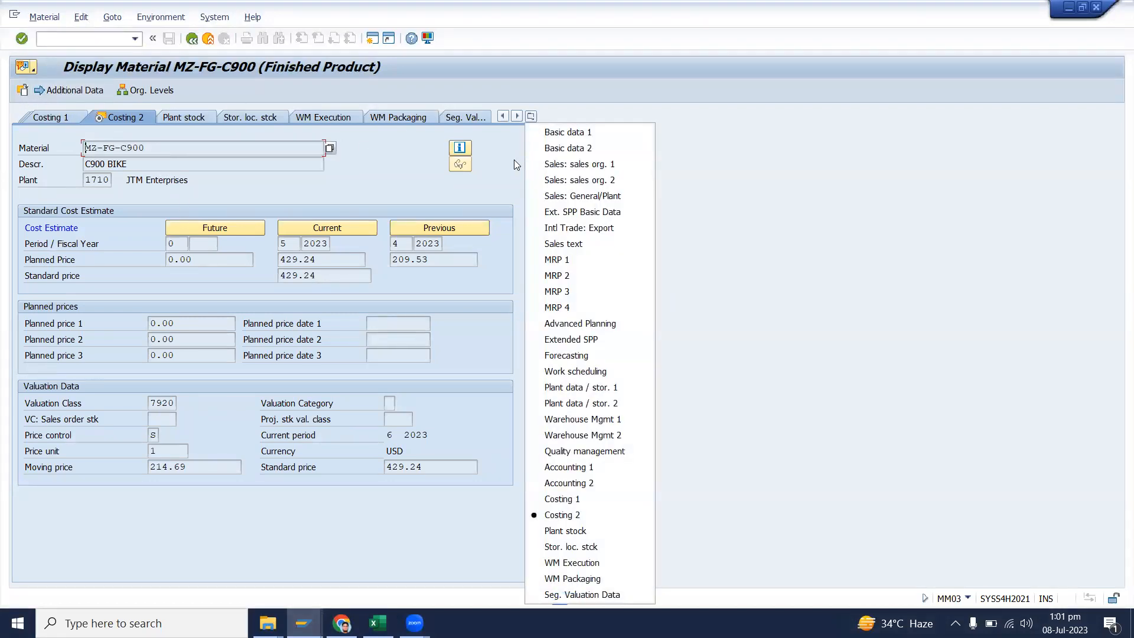
left_click(562, 134)
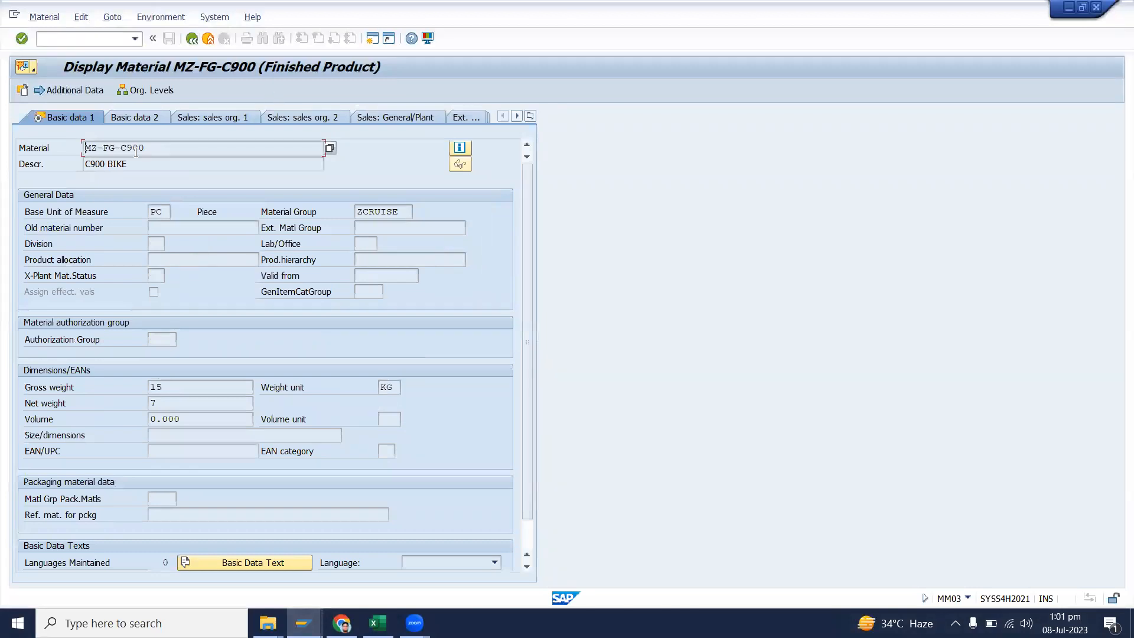
- View the Accounting 1 data of MZ-FG-C900 and look up the possible entries for its valuation class
left_click(530, 116)
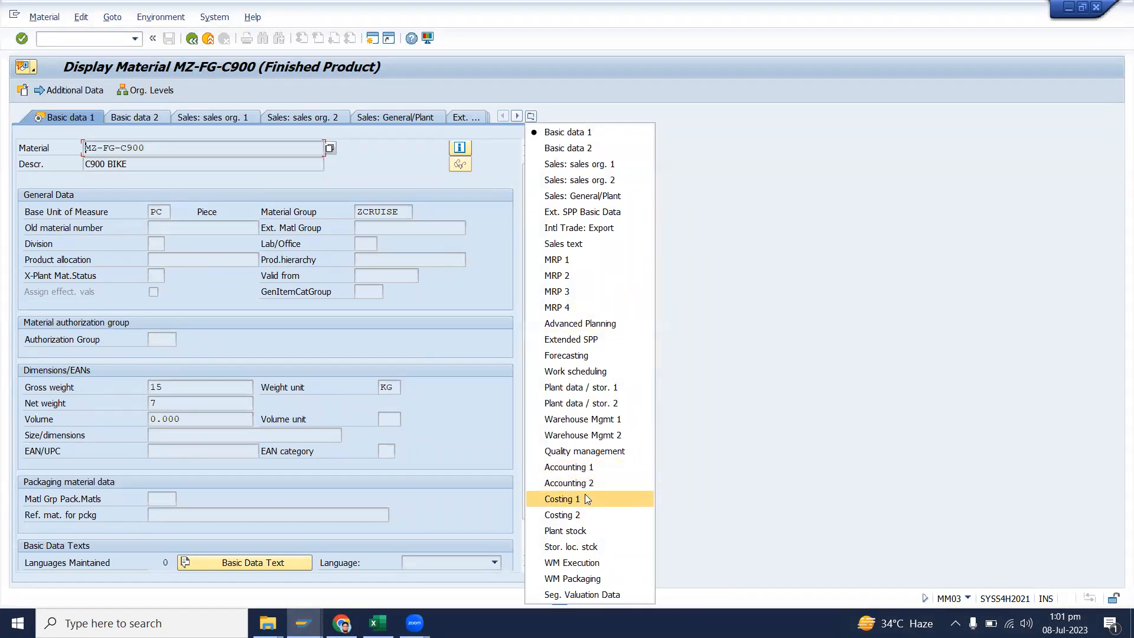
left_click(579, 468)
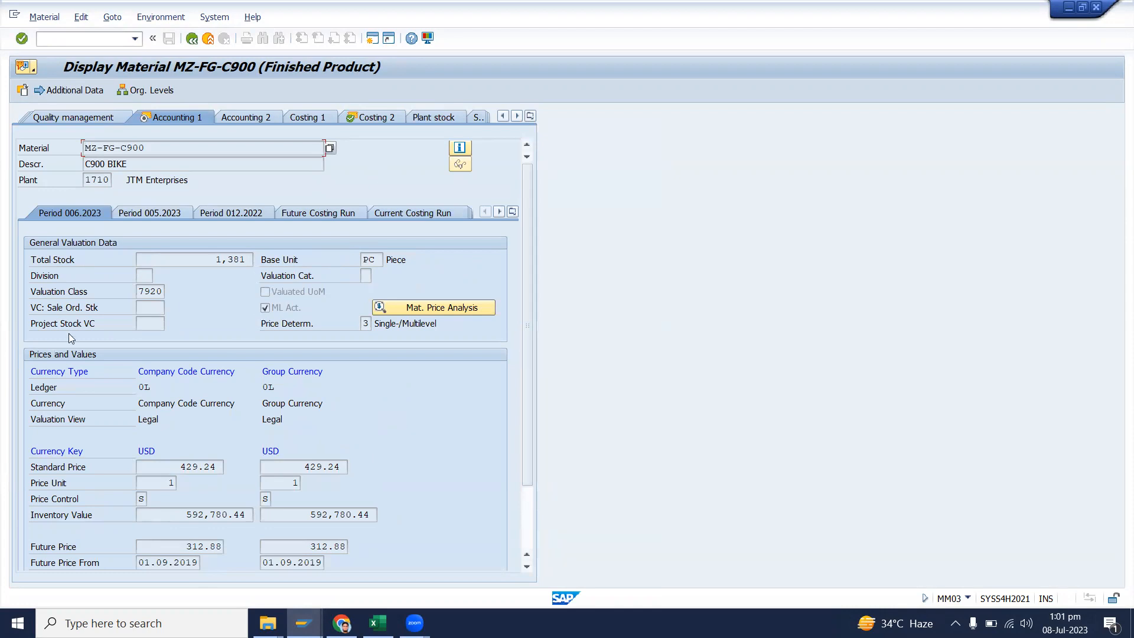
left_click(157, 291)
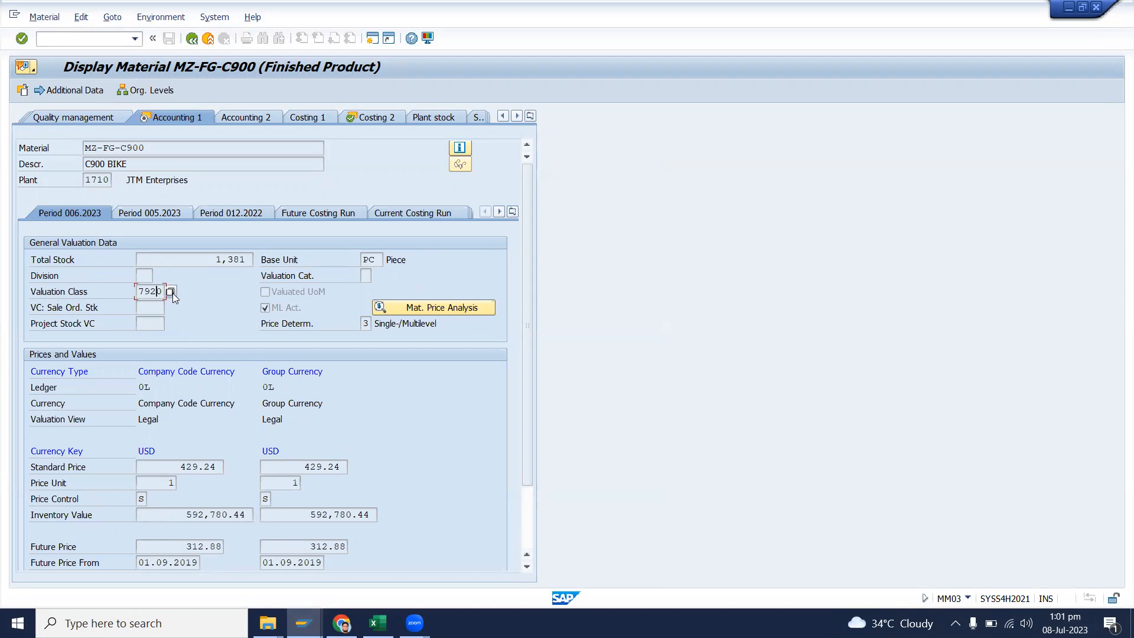
left_click(173, 293)
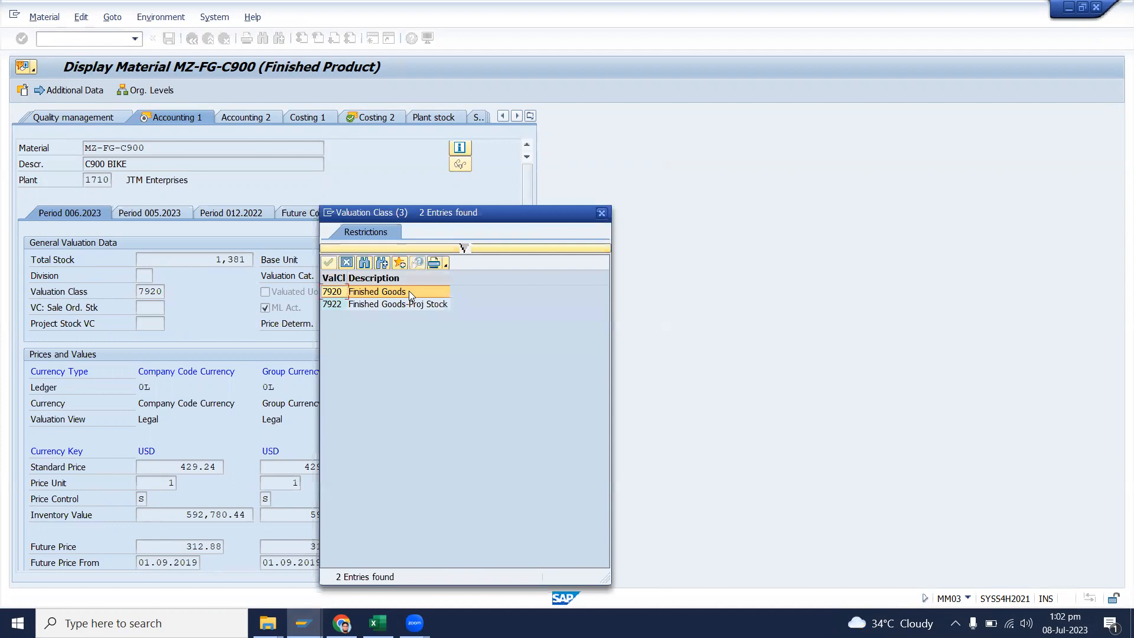
left_click(602, 214)
left_click(159, 292)
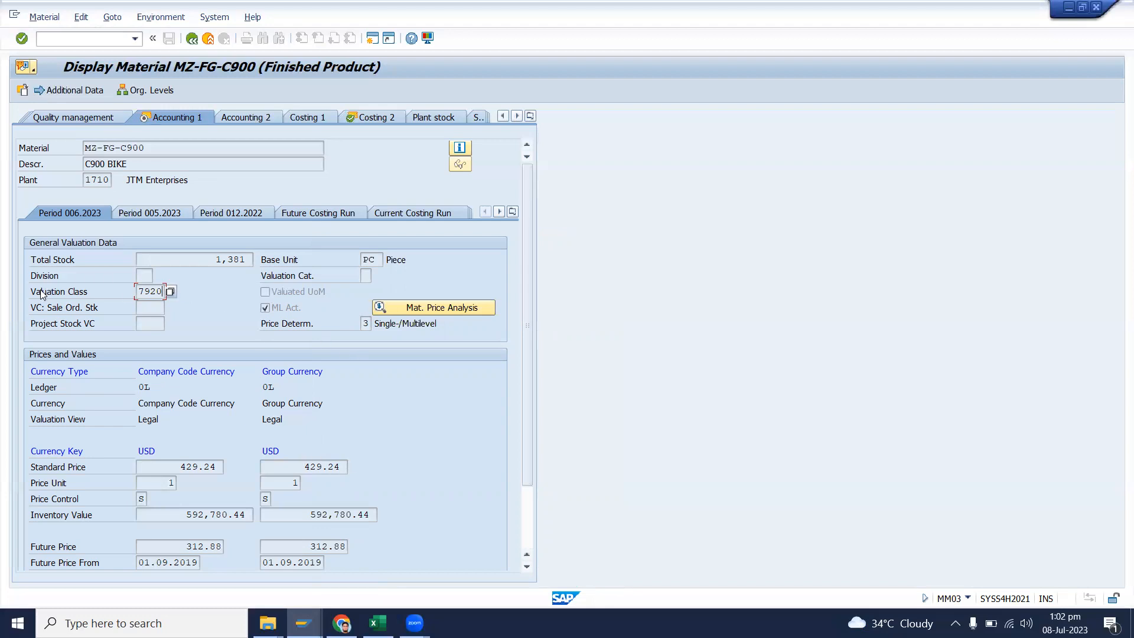
- Check the Accounting 2 view and examine the price control and price determination fields in Accounting 1
left_click(245, 118)
left_click(60, 118)
scroll(178, 408, "down", 3)
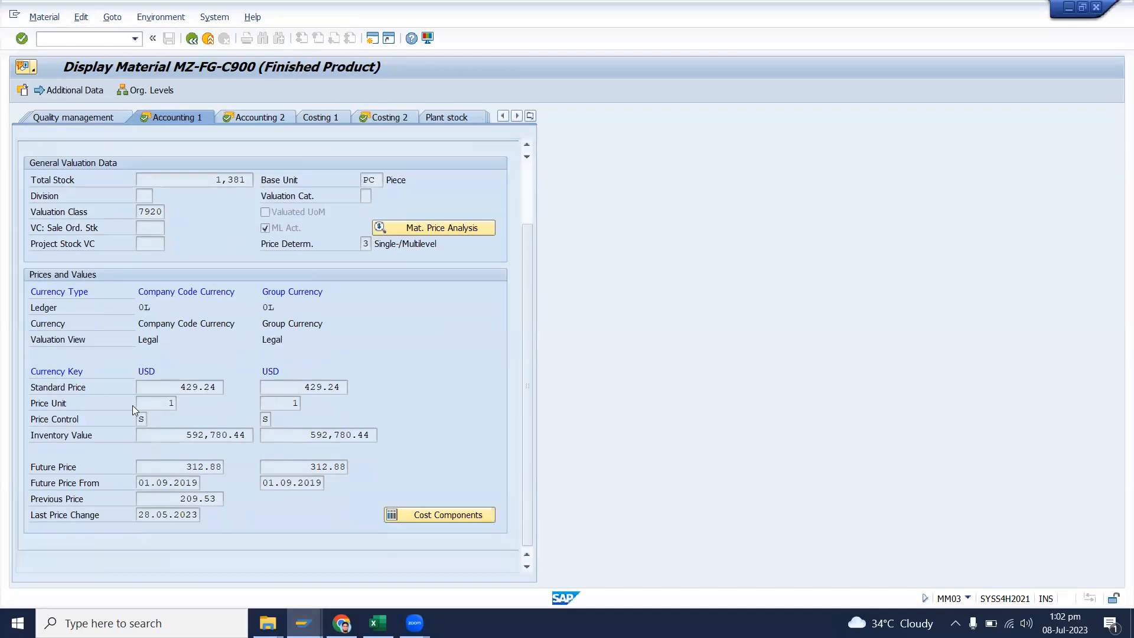
left_click(142, 419)
left_click(365, 243)
- Switch to the Excel T-Code - Material sheet and enter "Stand" in M2 and 3 in M3
left_click(414, 622)
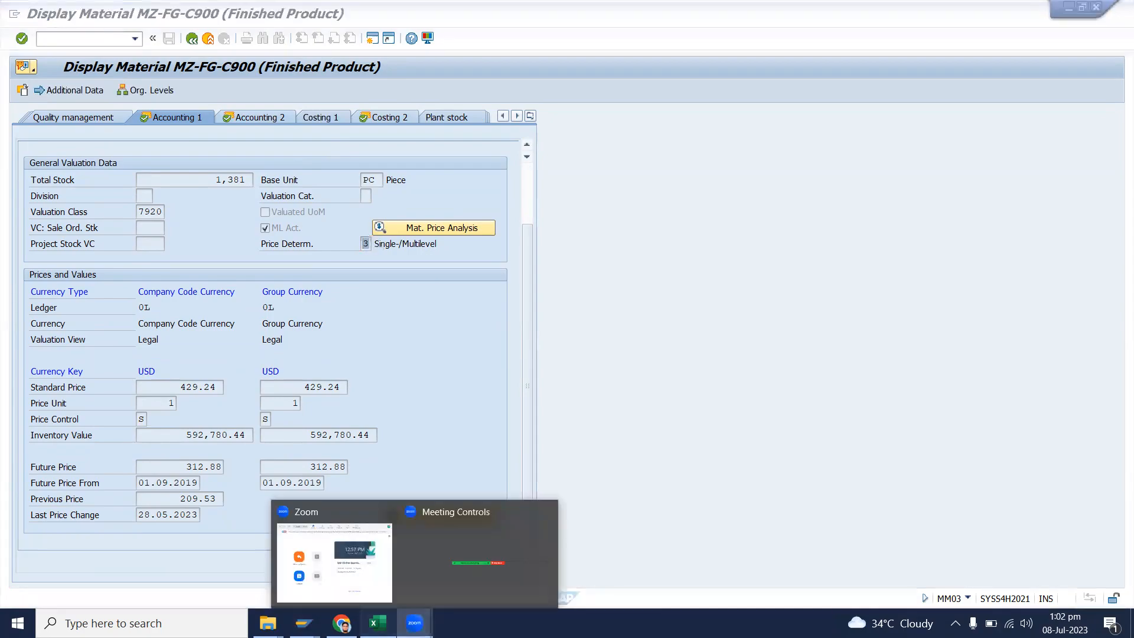
left_click(378, 622)
left_click(766, 200)
type("Stand")
key("BackSpace")
key("BackSpace")
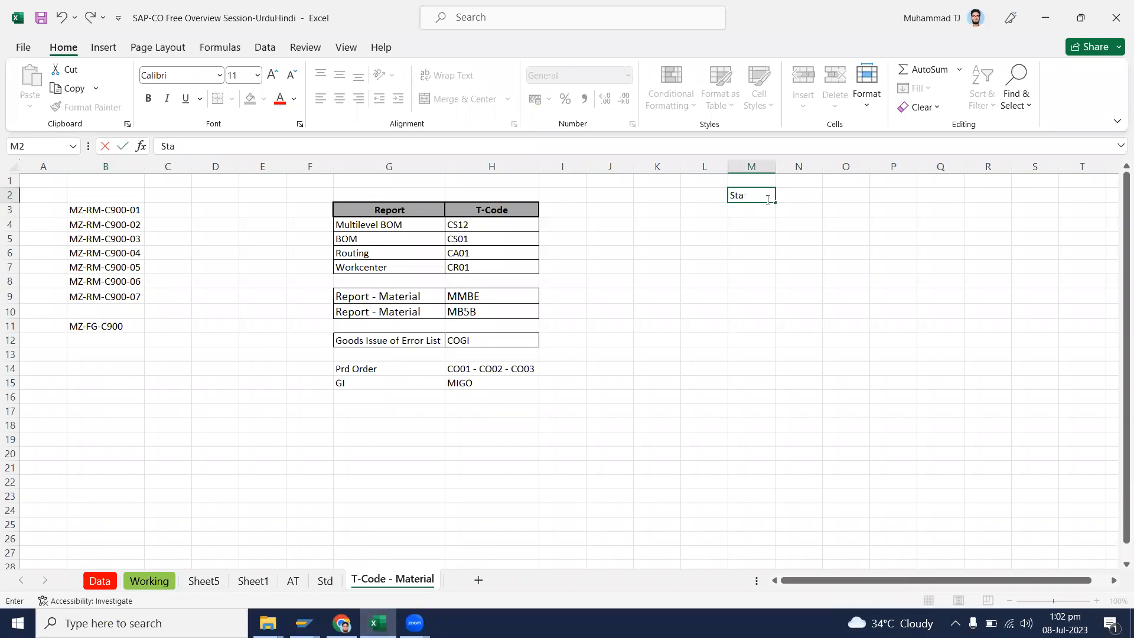
type("nd")
key("Return")
type("3")
key("Return")
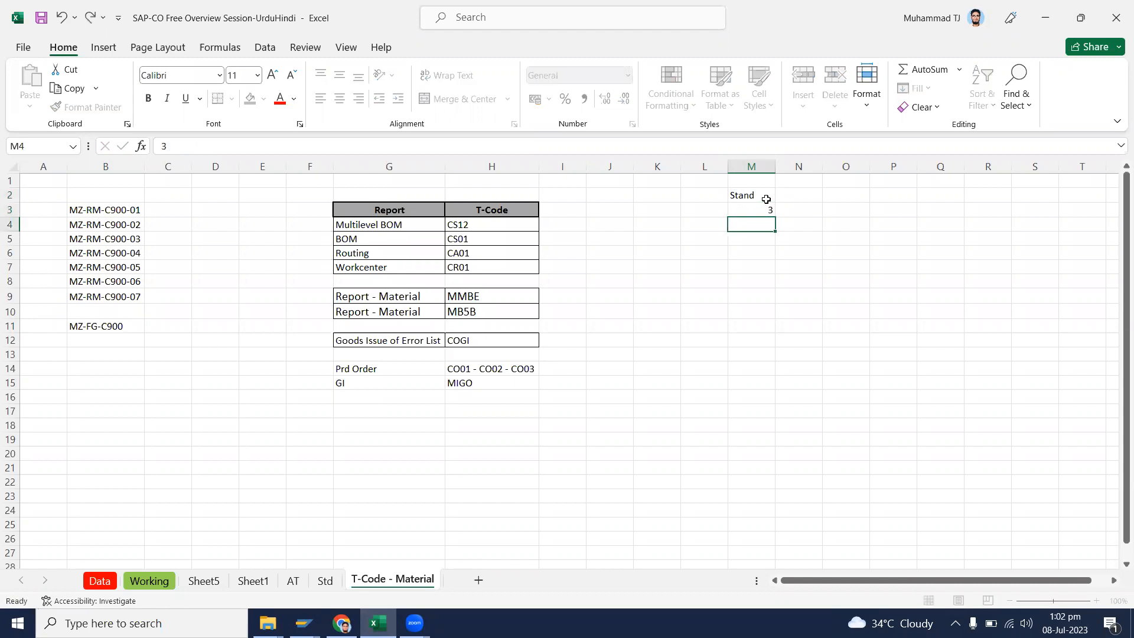
left_click(304, 622)
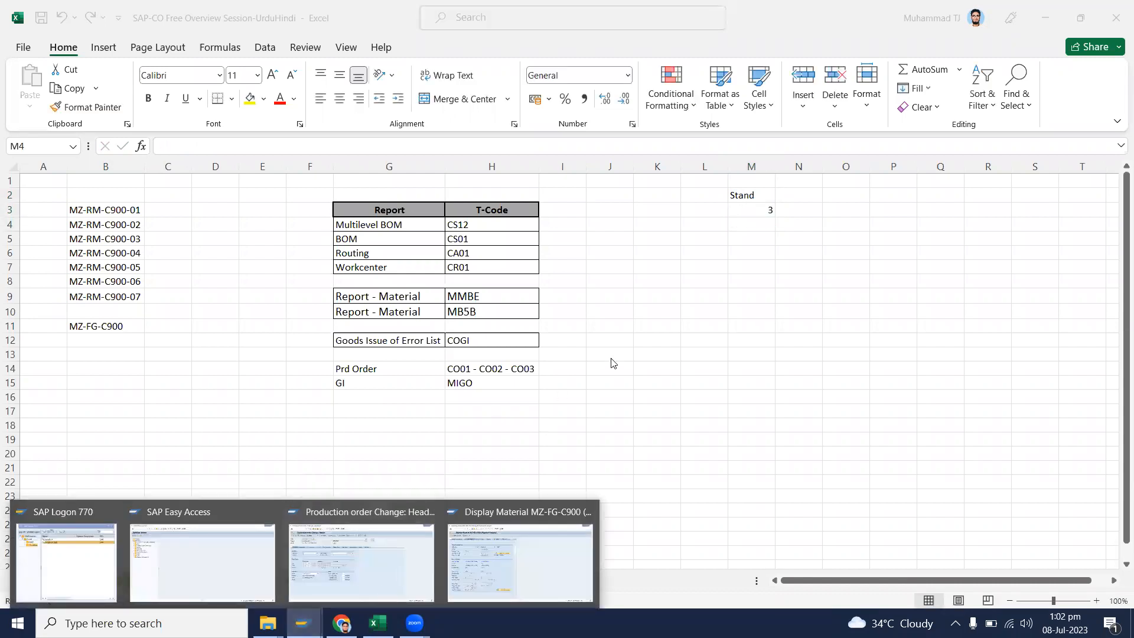
left_click(745, 201)
left_click(767, 208)
left_click_drag(785, 209, 768, 210)
left_click(768, 210)
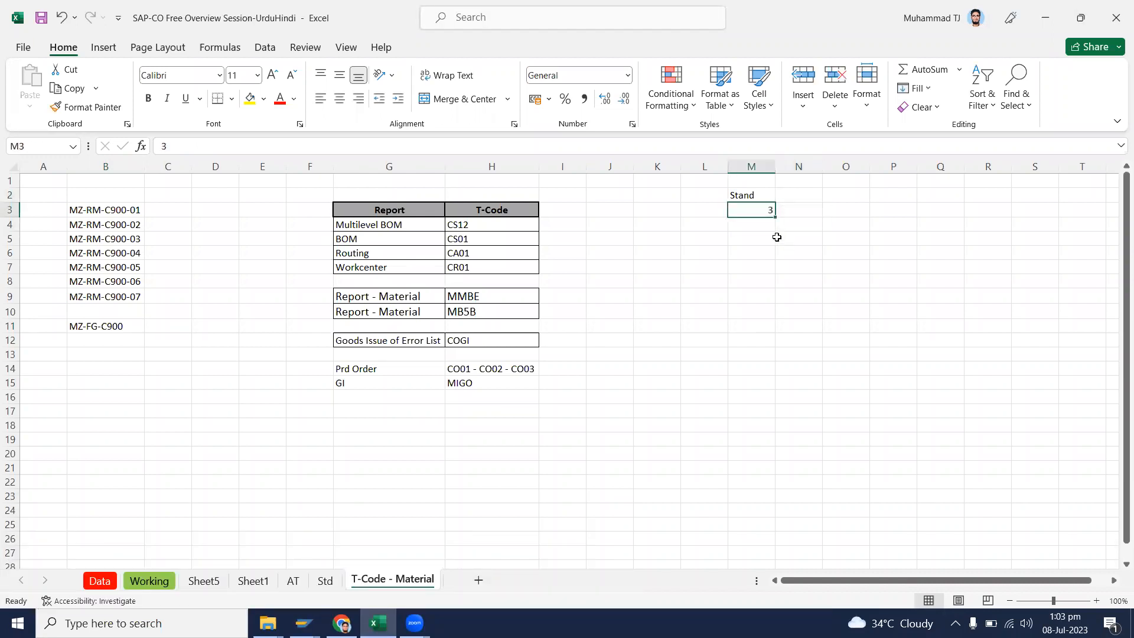
left_click(766, 224)
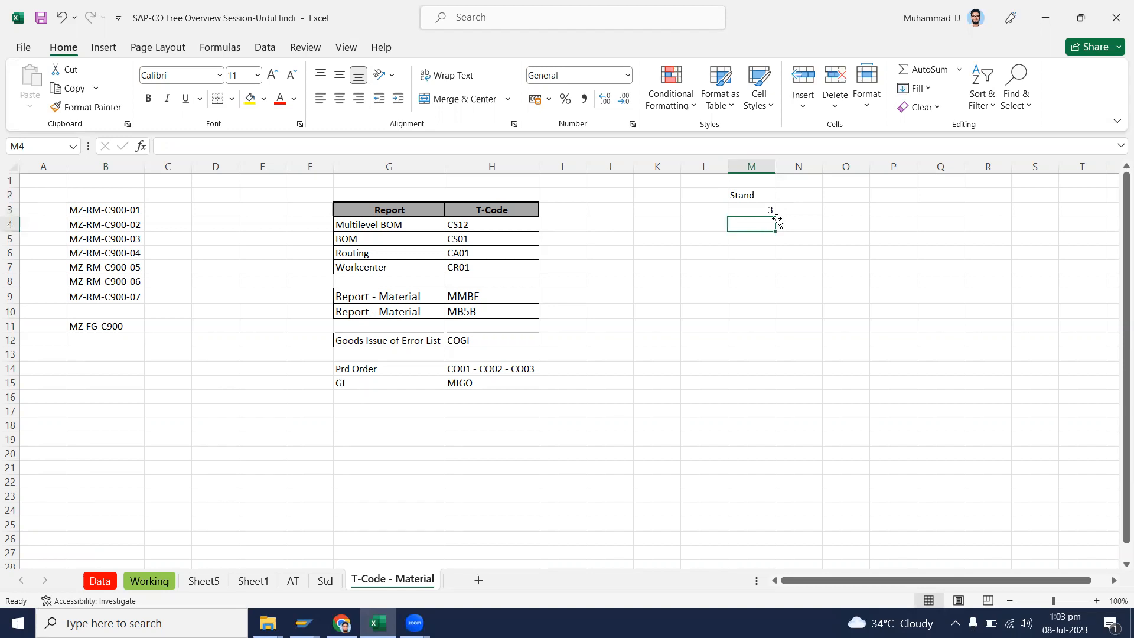
left_click(763, 210)
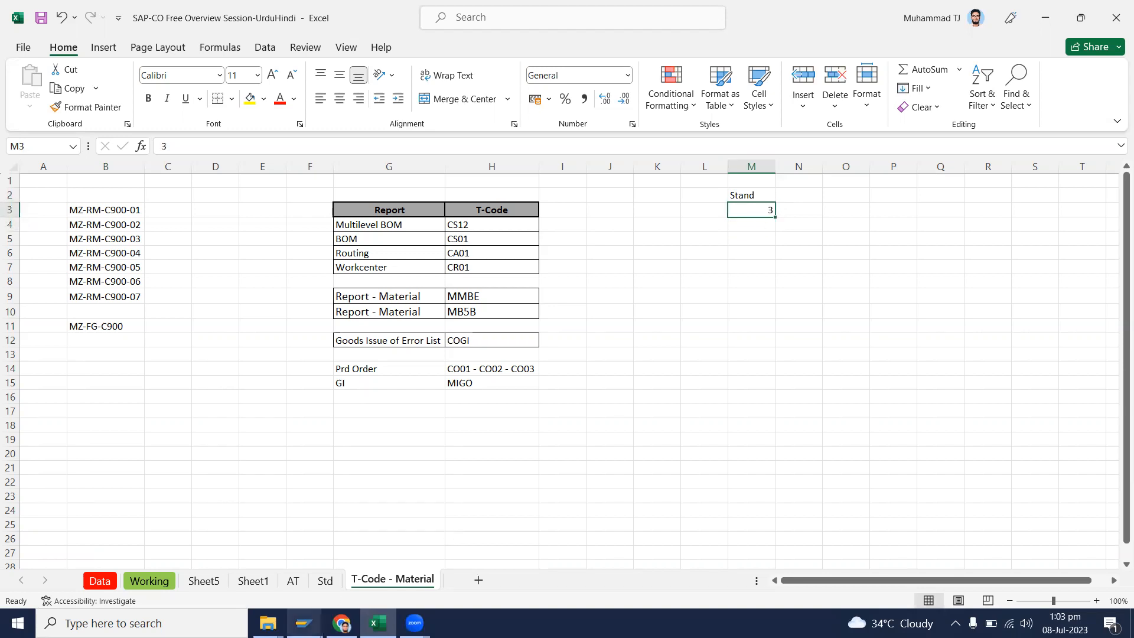
- Switch to the SAP Display Material window and review the Costing 1 settings of MZ-FG-C900
mouse_move(304, 623)
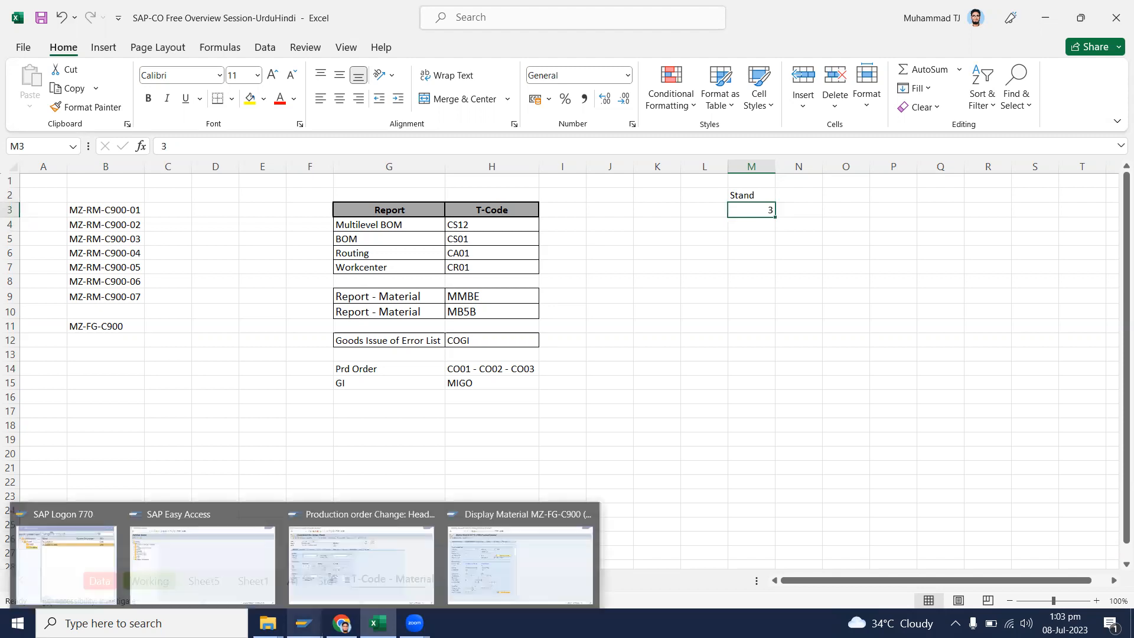
left_click(387, 561)
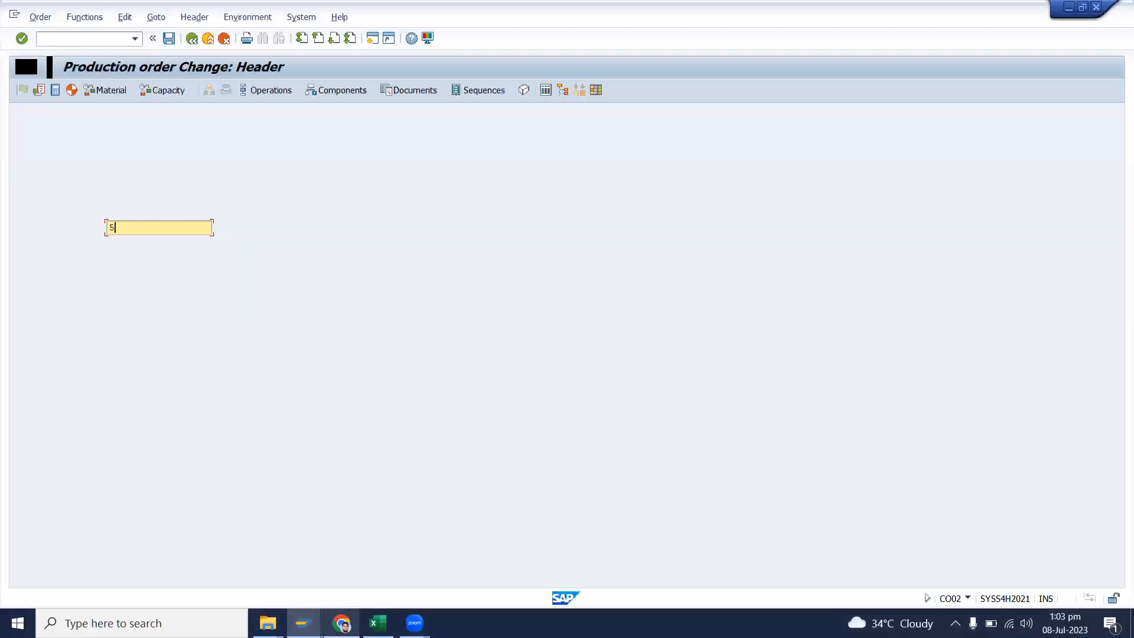
mouse_move(304, 623)
left_click(499, 558)
left_click(326, 117)
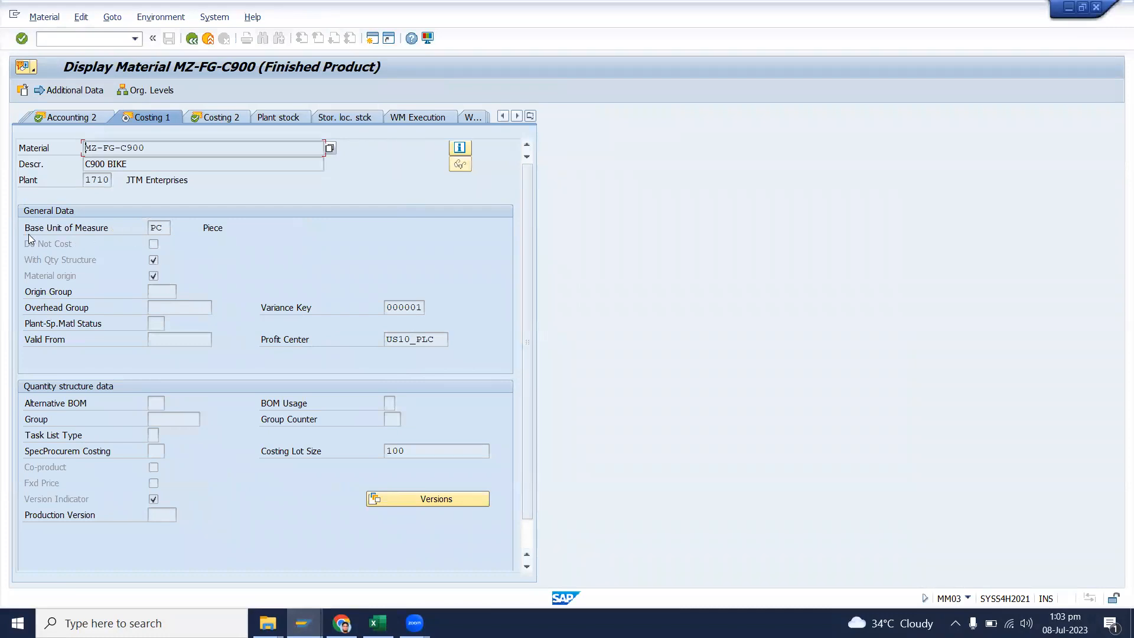
left_click_drag(153, 152, 70, 167)
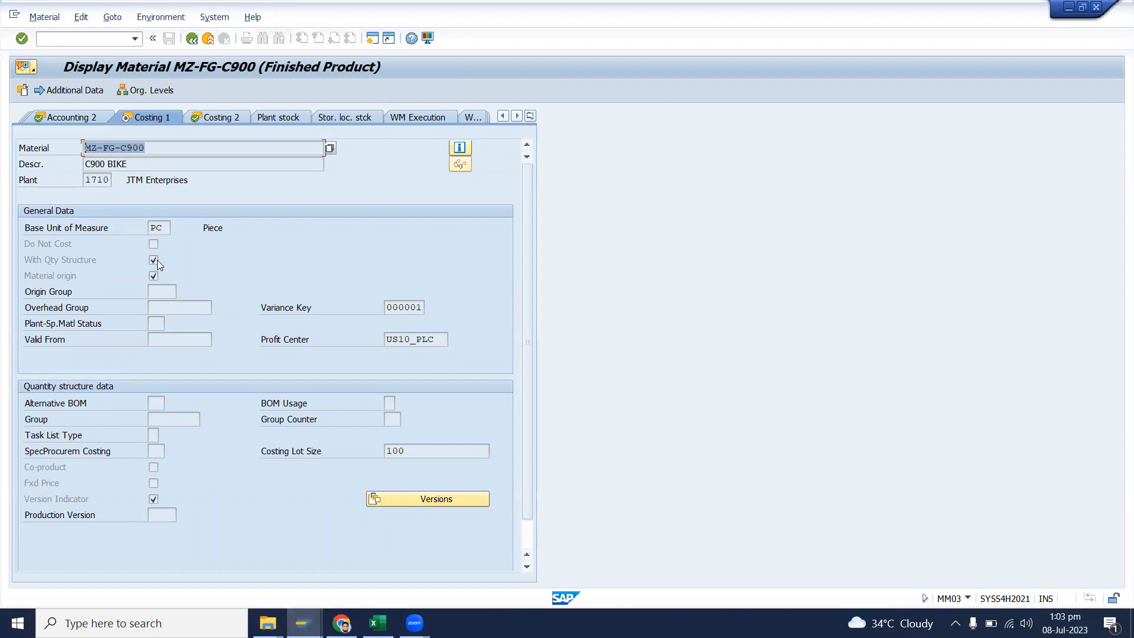
- Switch to the Excel T-Code - Material sheet and enter "BOM" in M6 and "Routing" in M7
left_click(378, 622)
left_click(768, 251)
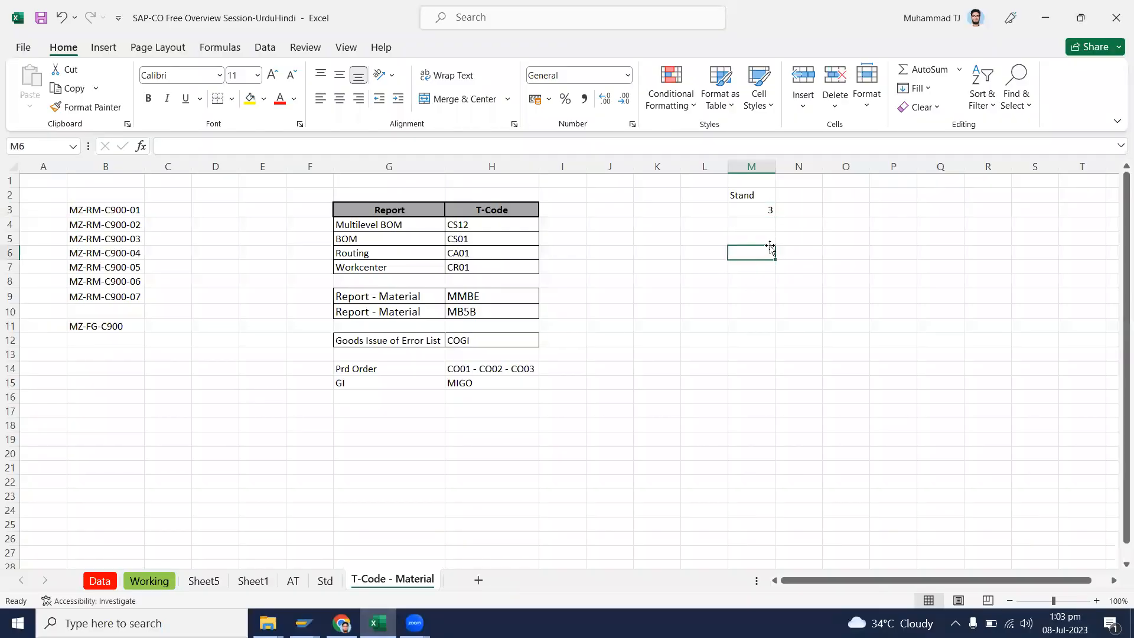
type("BOM\"")
key("BackSpace")
key("Return")
type("\\")
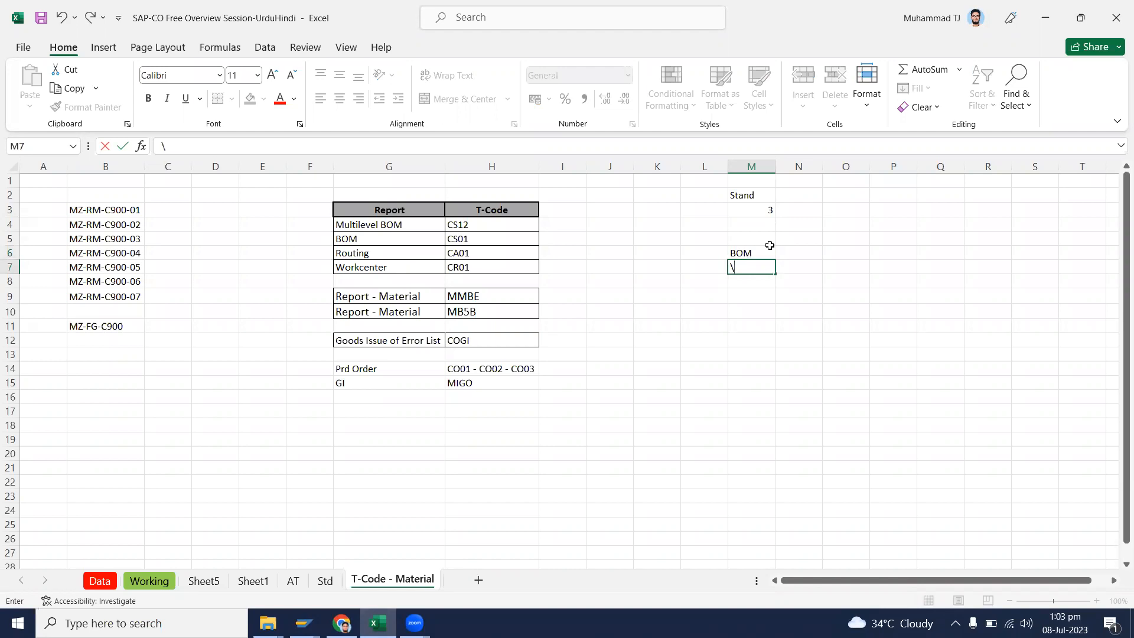
key("BackSpace")
type("Routing")
key("Return")
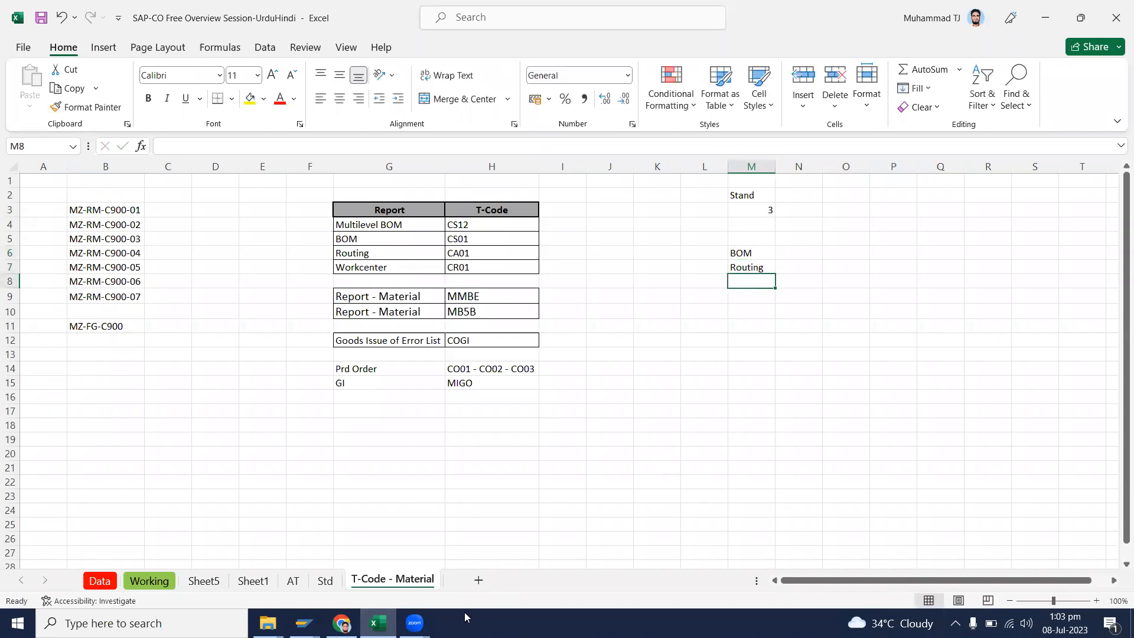
- Switch to the SAP Production order Change window and exit the order header to the initial screen
mouse_move(303, 621)
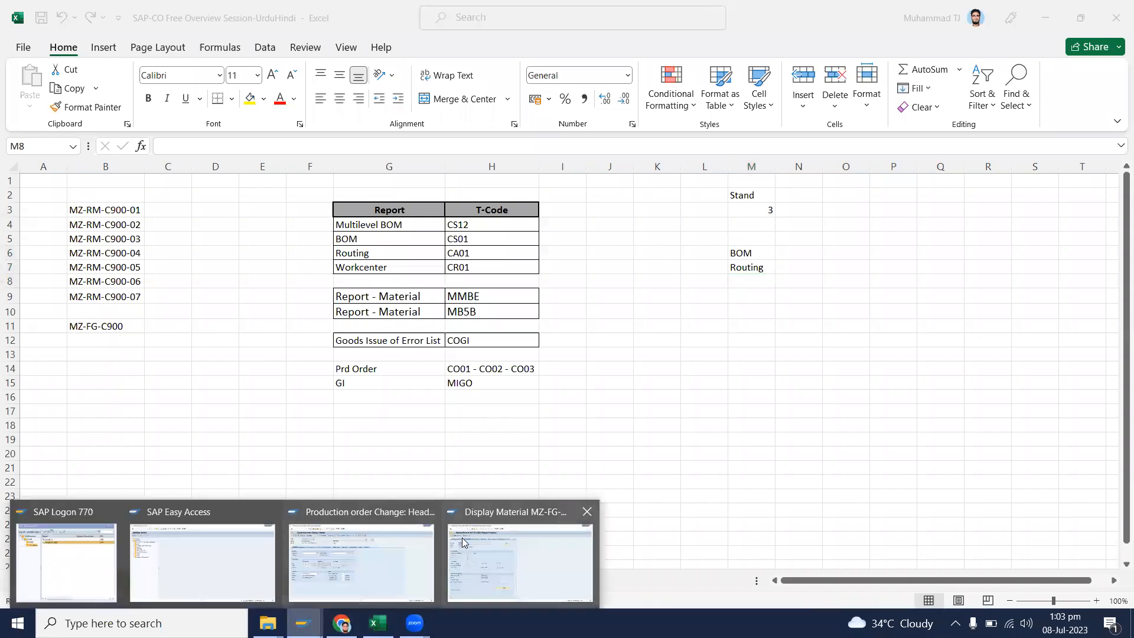
left_click(402, 567)
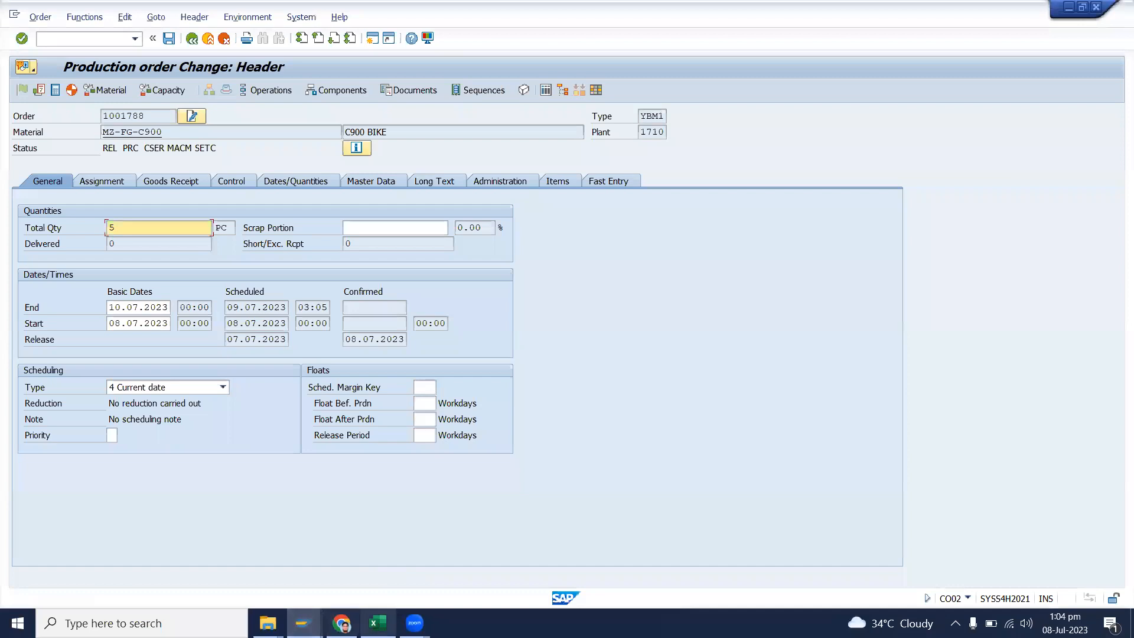
left_click(208, 40)
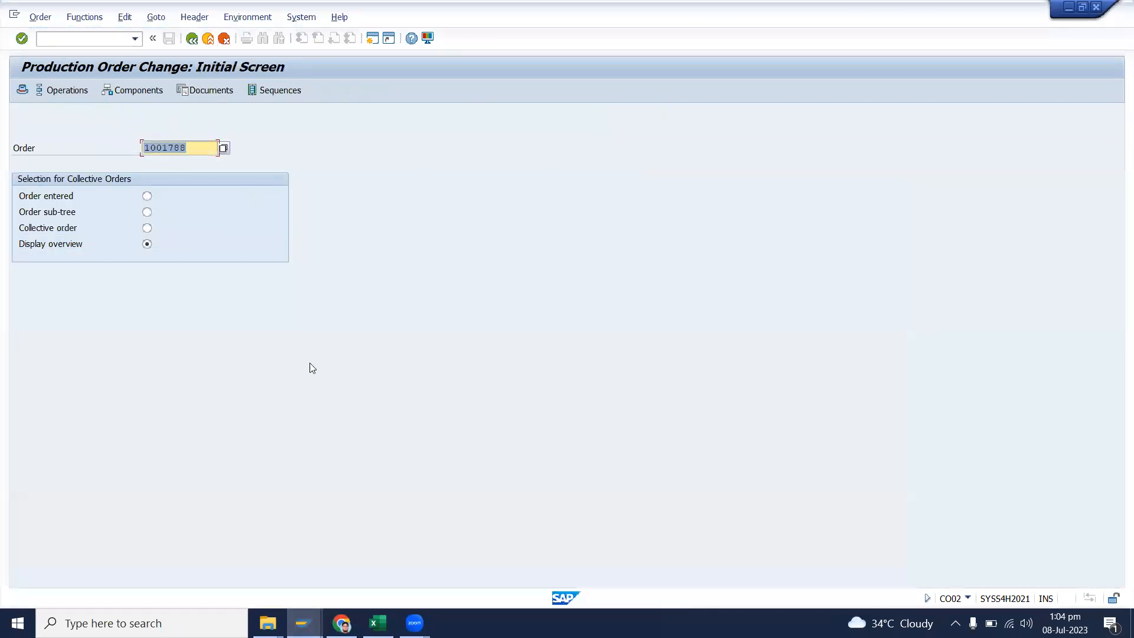
- Switch to the SAP Display Material window and examine the variance key of MZ-FG-C900 in the Costing 1 view
mouse_move(302, 623)
left_click(512, 551)
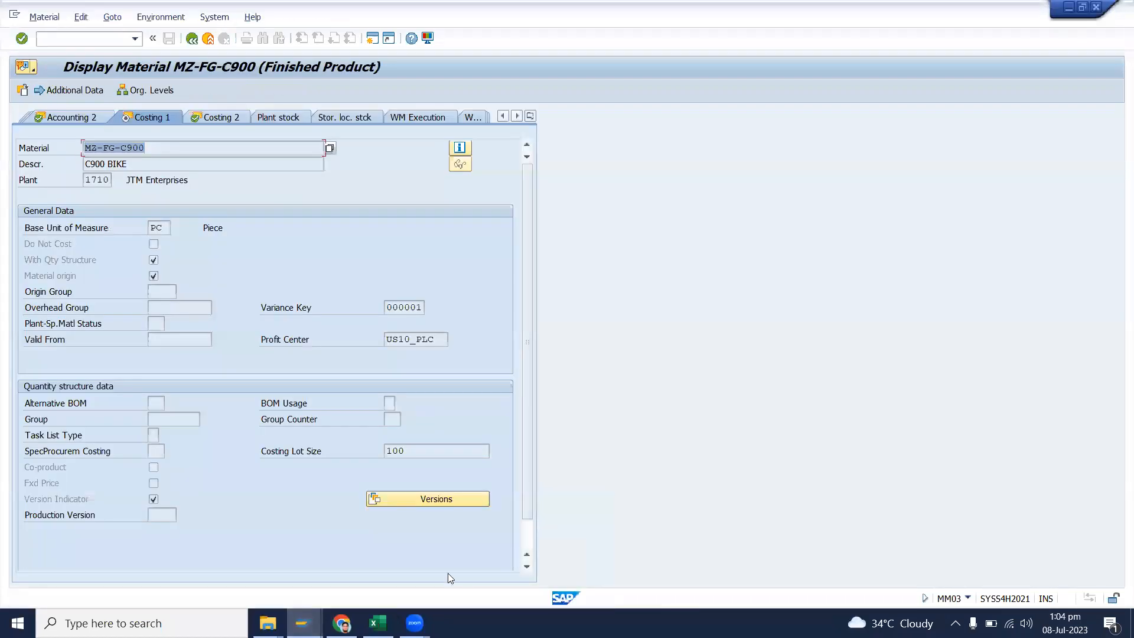
left_click_drag(420, 309, 384, 308)
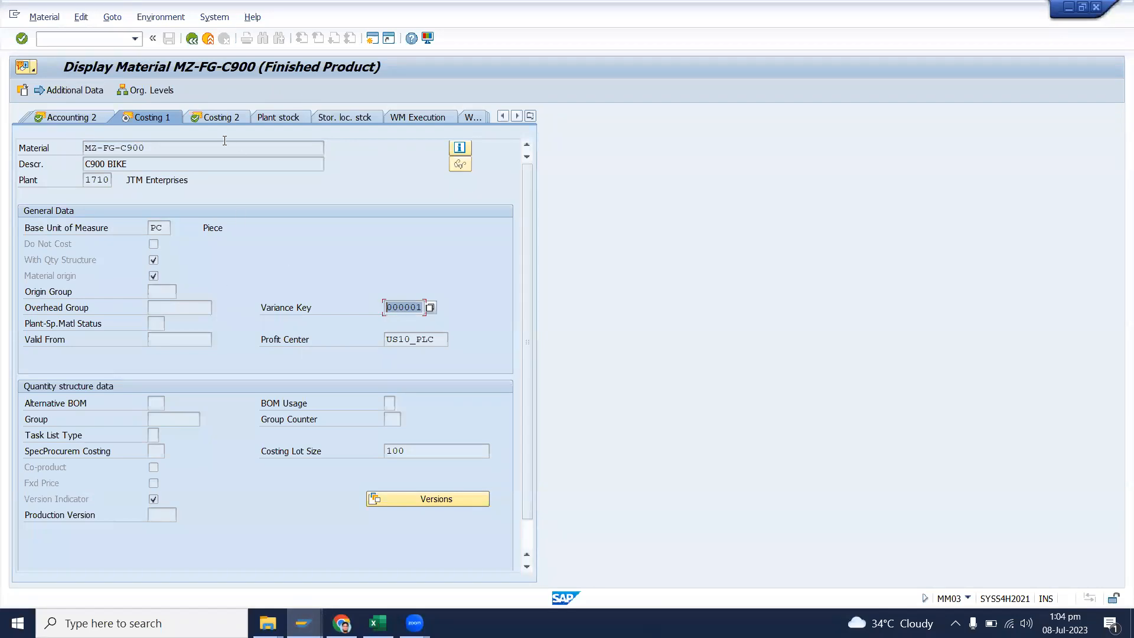
left_click(411, 526)
- Switch to Excel and highlight the KKS1 variance calculation row in the Month End Closing Mass Run section of the Working sheet
left_click(378, 623)
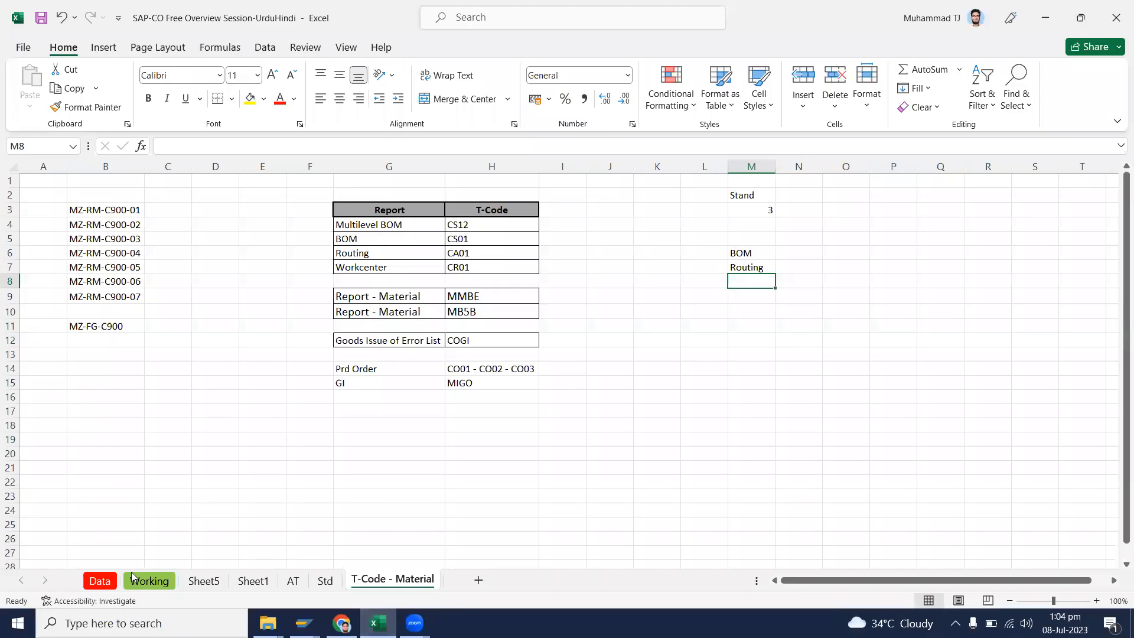
left_click(150, 584)
scroll(212, 459, "down", 6)
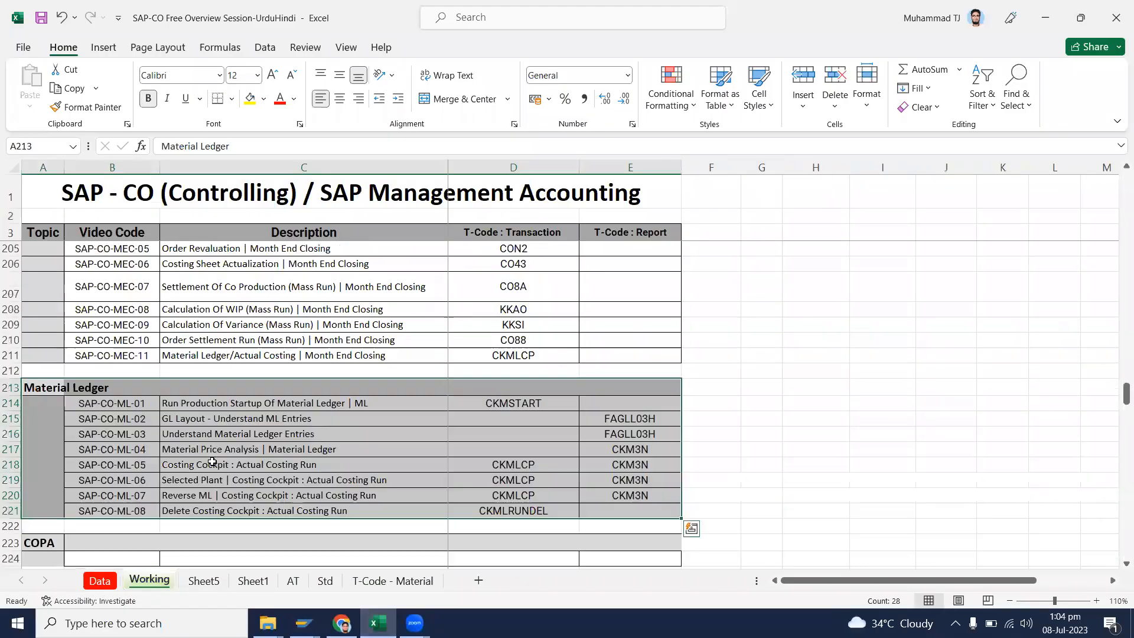
scroll(112, 335, "up", 2)
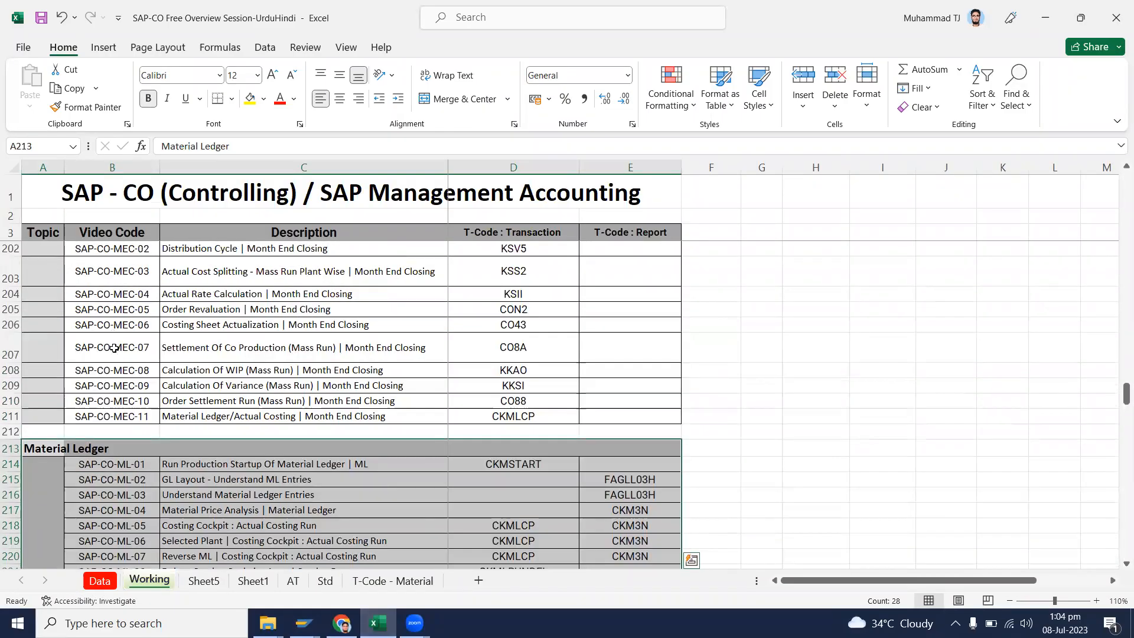
scroll(114, 345, "up", 1)
left_click_drag(614, 435, 11, 435)
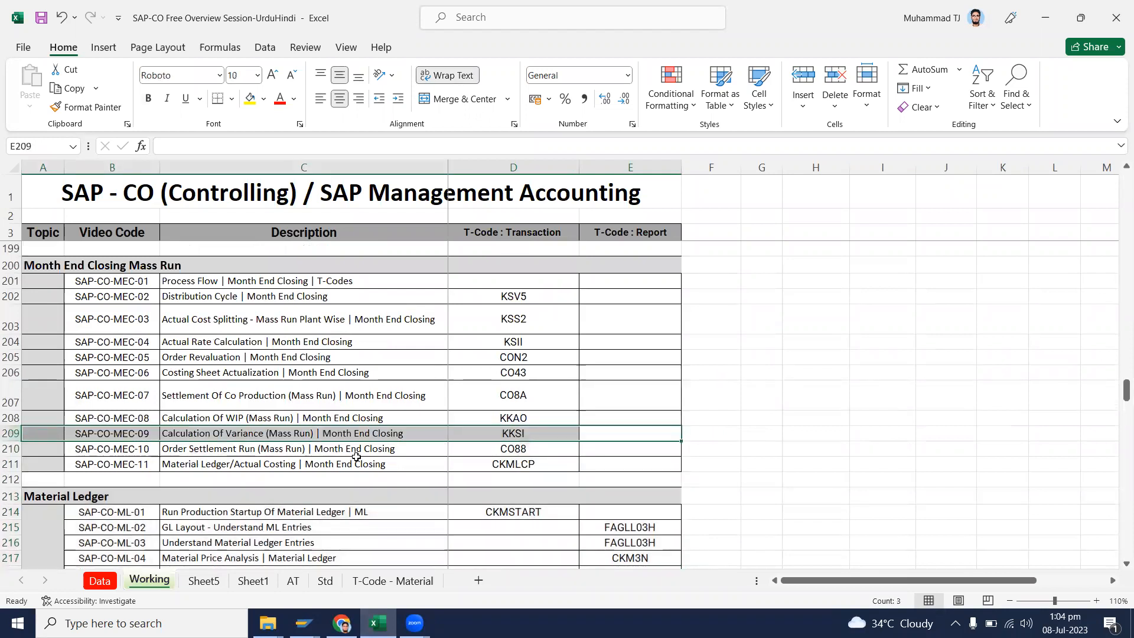
- Switch to the SAP Display Material window and examine the profit center of MZ-FG-C900 in the Costing 1 view
mouse_move(304, 623)
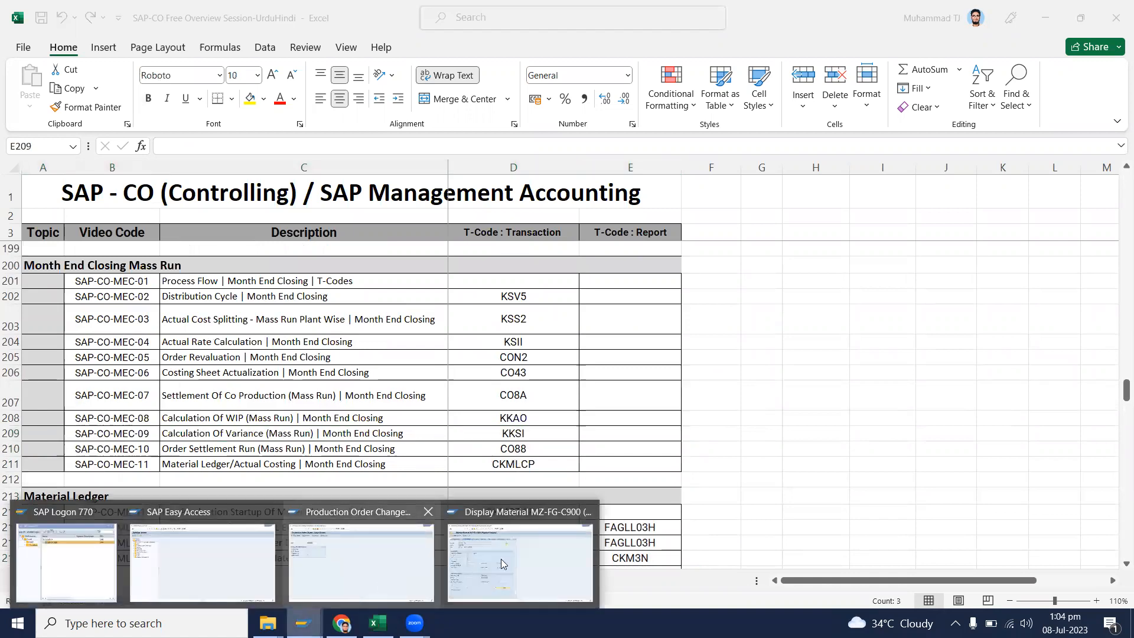
left_click(502, 558)
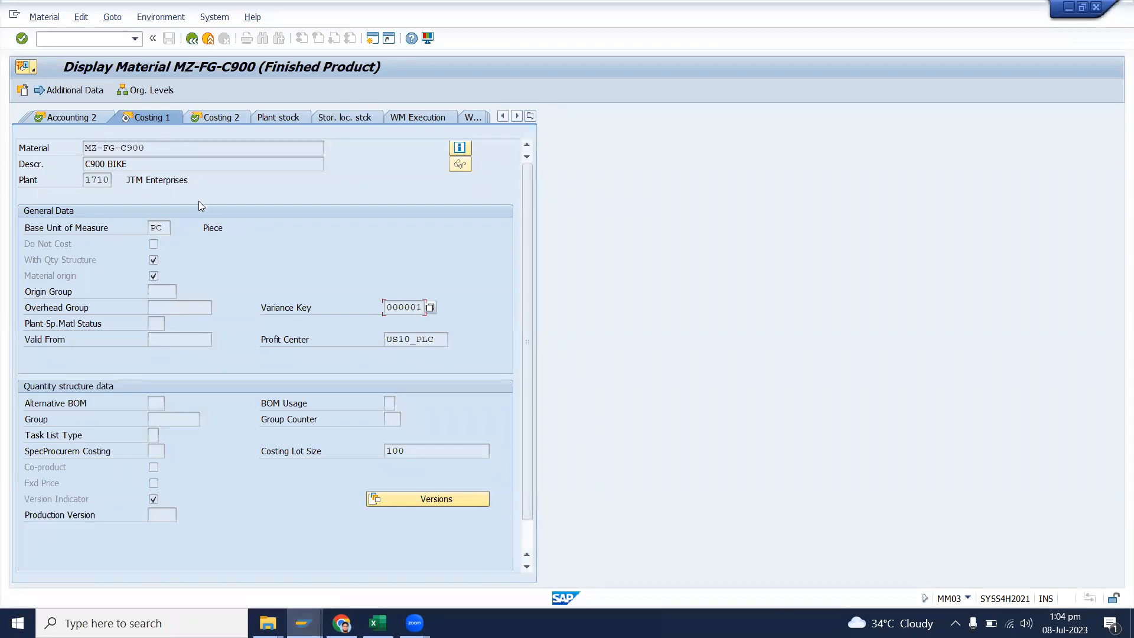
left_click_drag(445, 337, 387, 338)
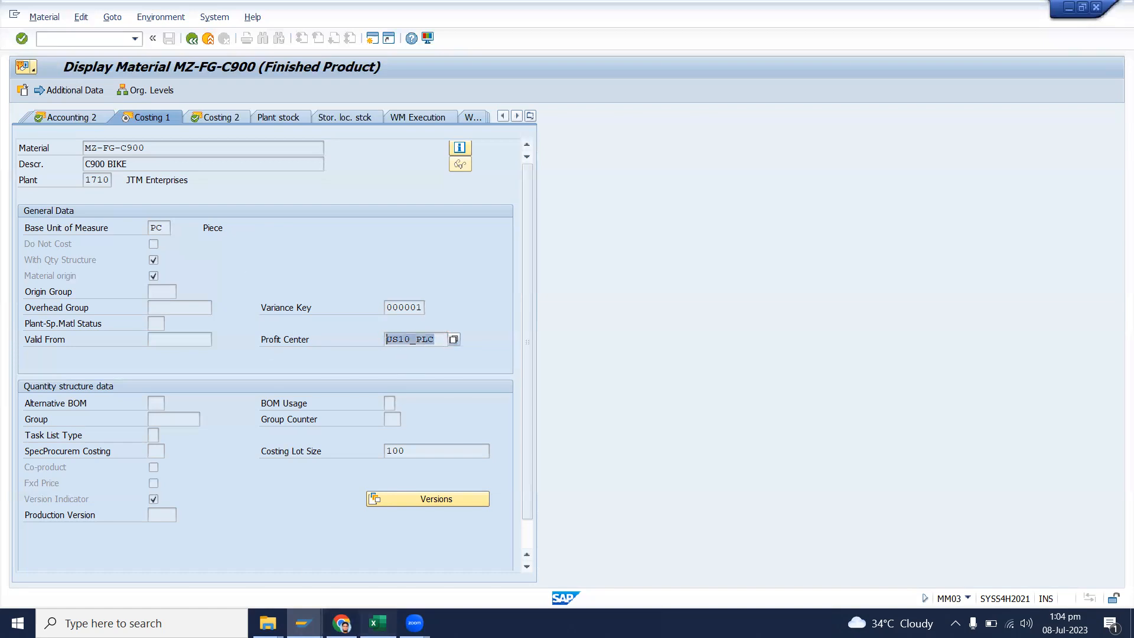
left_click(381, 619)
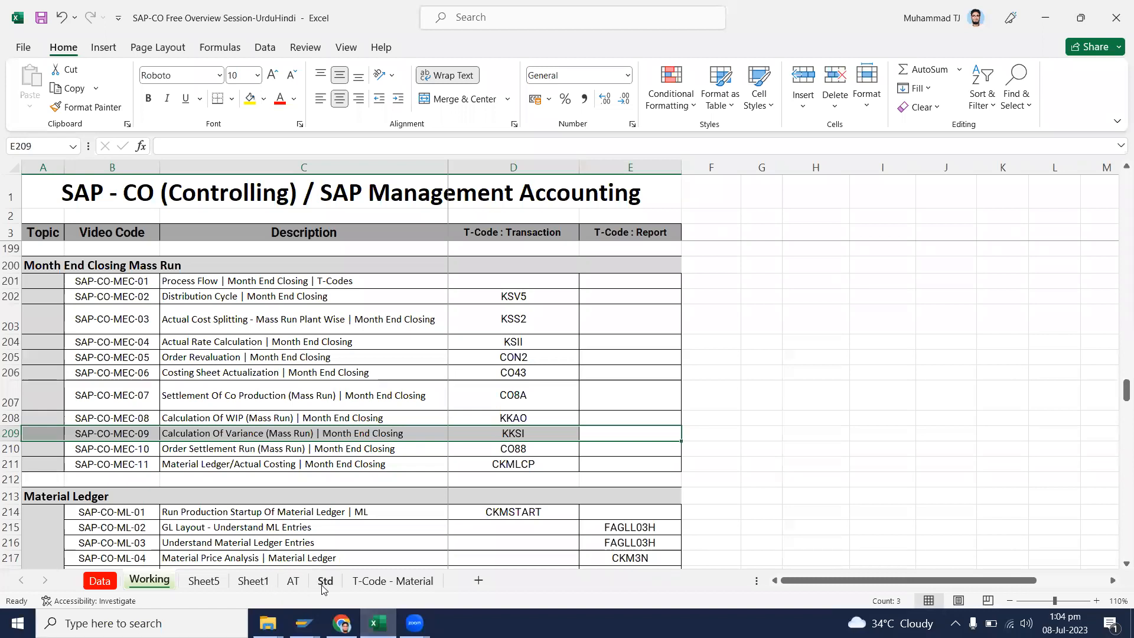
mouse_move(378, 623)
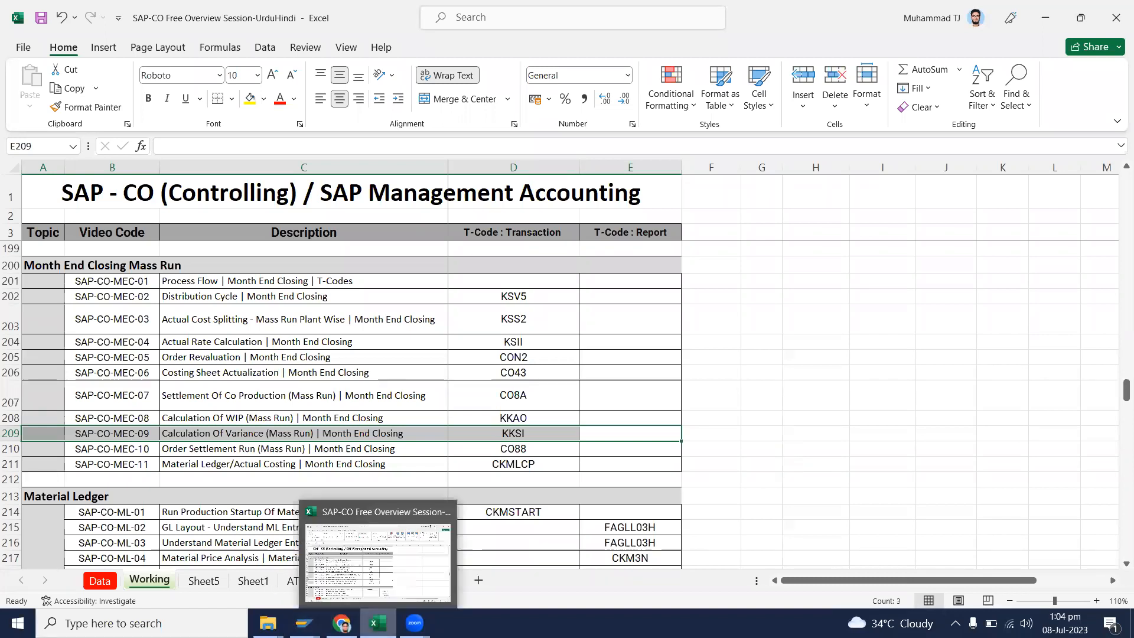
mouse_move(303, 623)
left_click(451, 564)
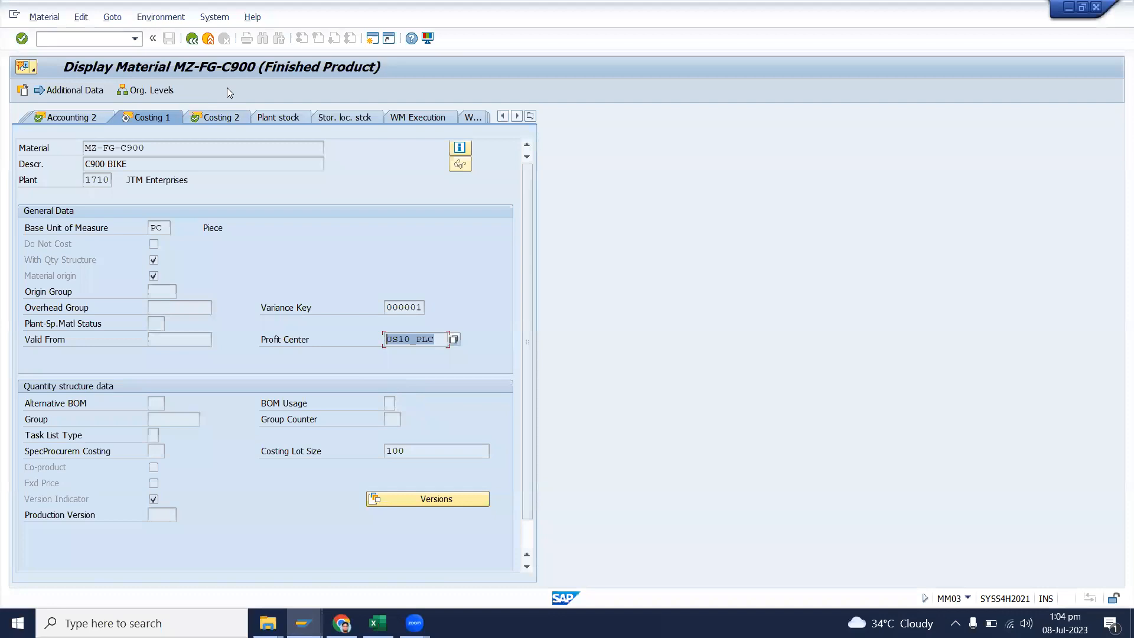
- Open the Costing 2 view and examine the period, planned price and standard price of the current cost estimate
left_click(221, 116)
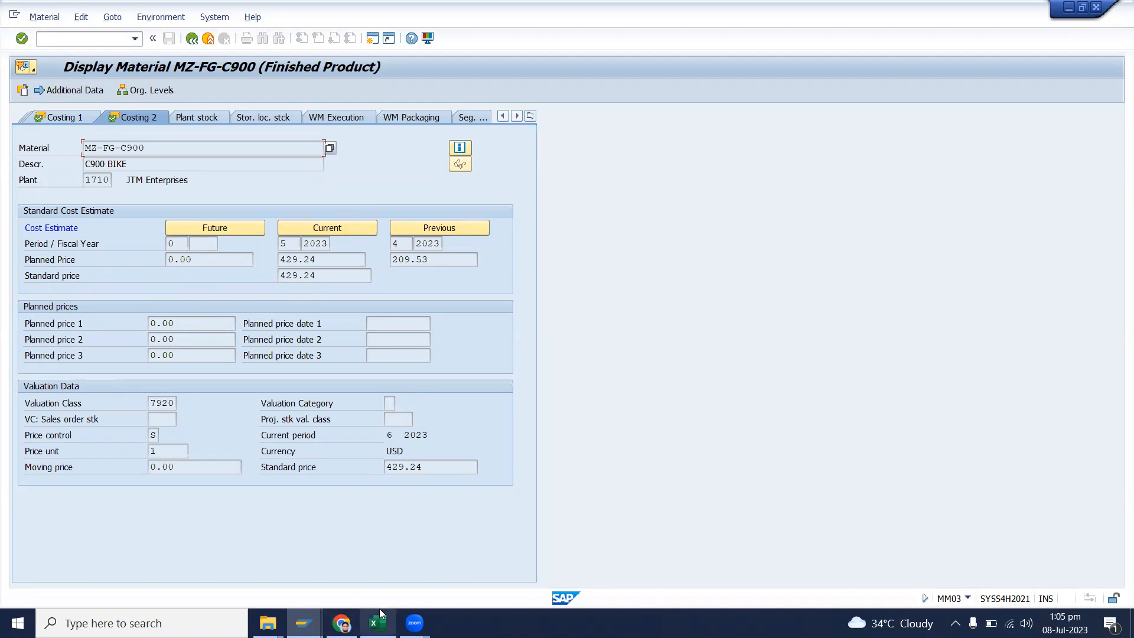
mouse_move(381, 611)
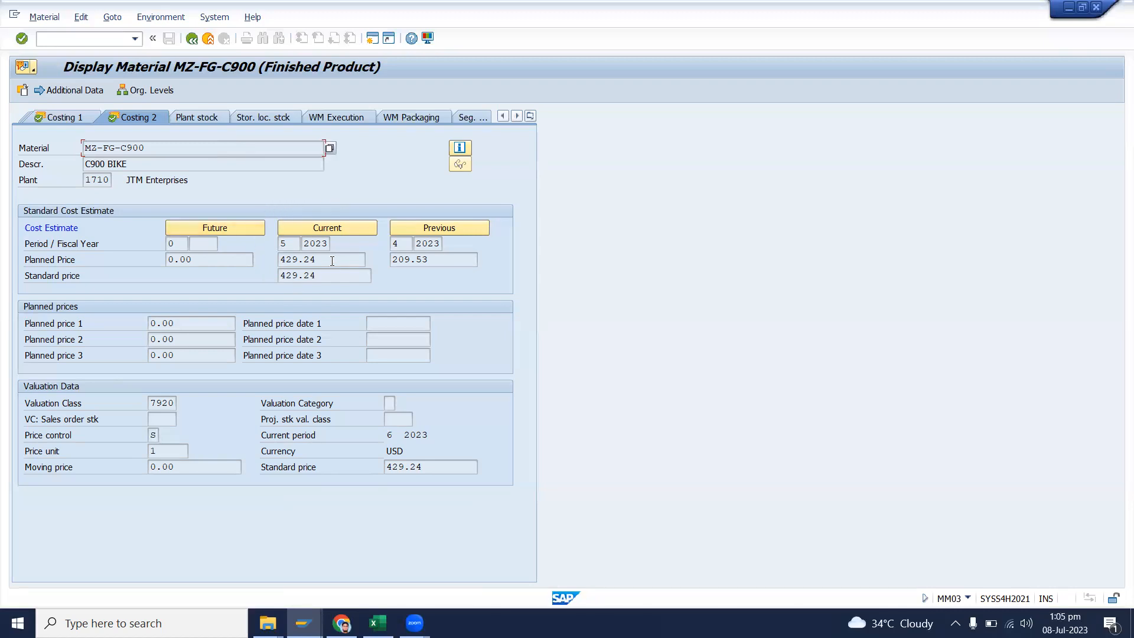
left_click_drag(323, 275, 260, 278)
left_click_drag(330, 263, 262, 248)
double_click(106, 180)
left_click(281, 244)
double_click(290, 246)
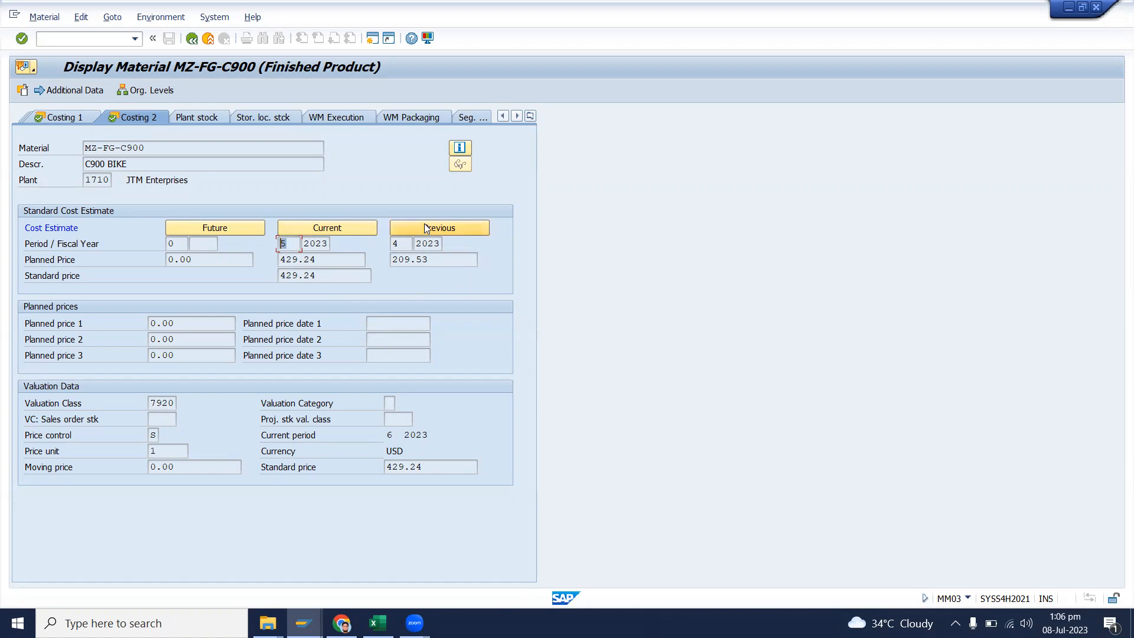
left_click(340, 276)
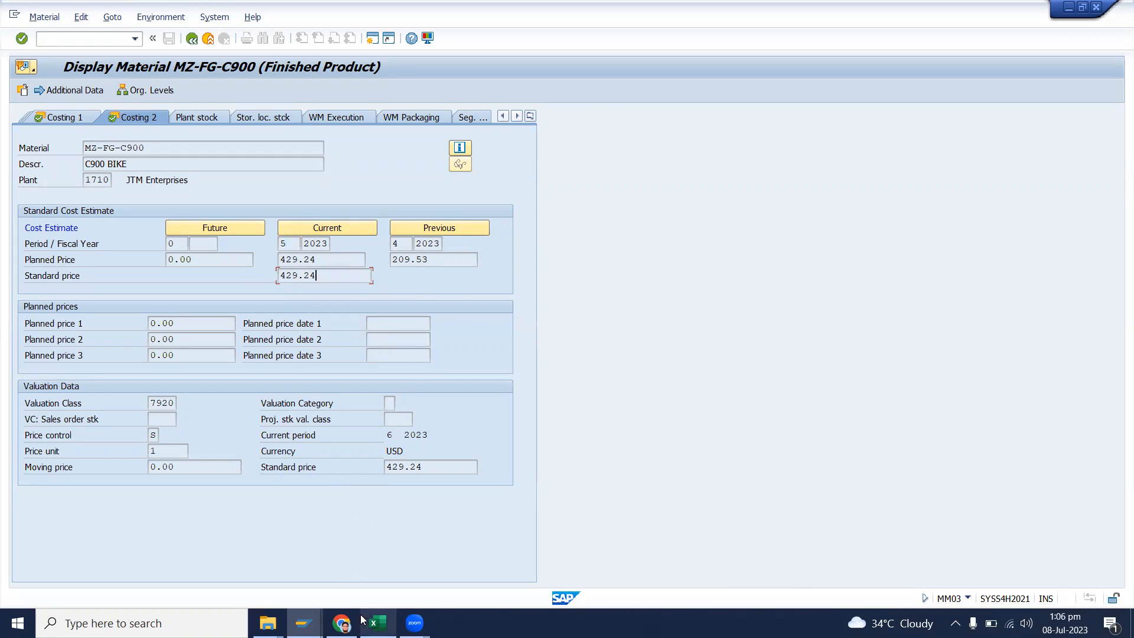
- Exit the MZ-FG-C900 material display to its initial screen and switch to the Excel T-Code - Material sheet
mouse_move(378, 623)
left_click_drag(162, 147, 51, 147)
left_click(354, 560)
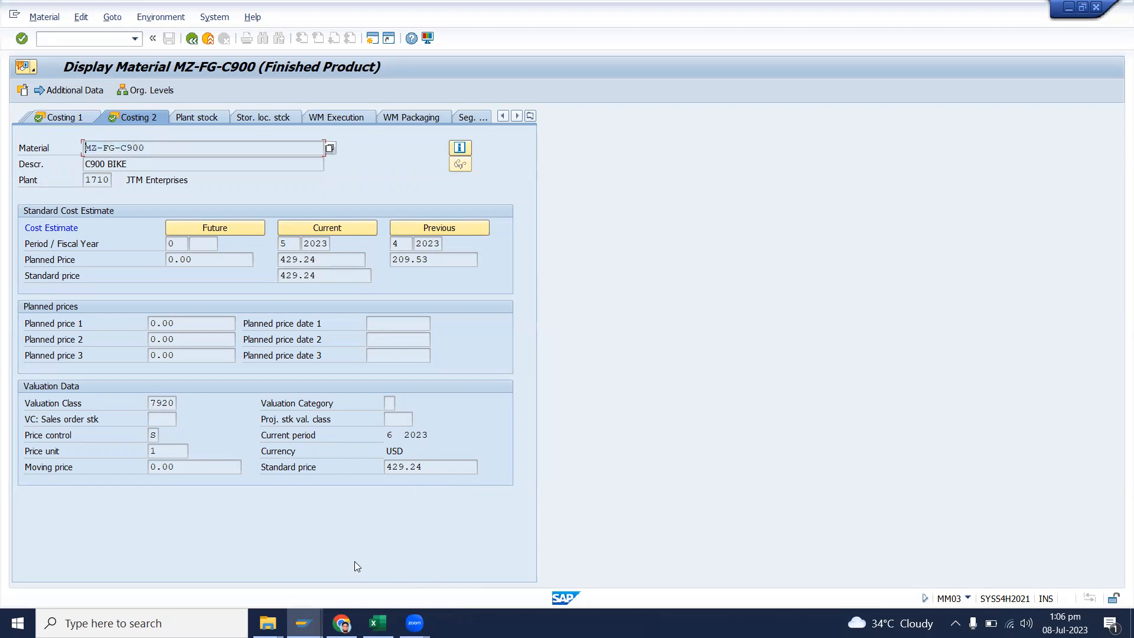
left_click(208, 39)
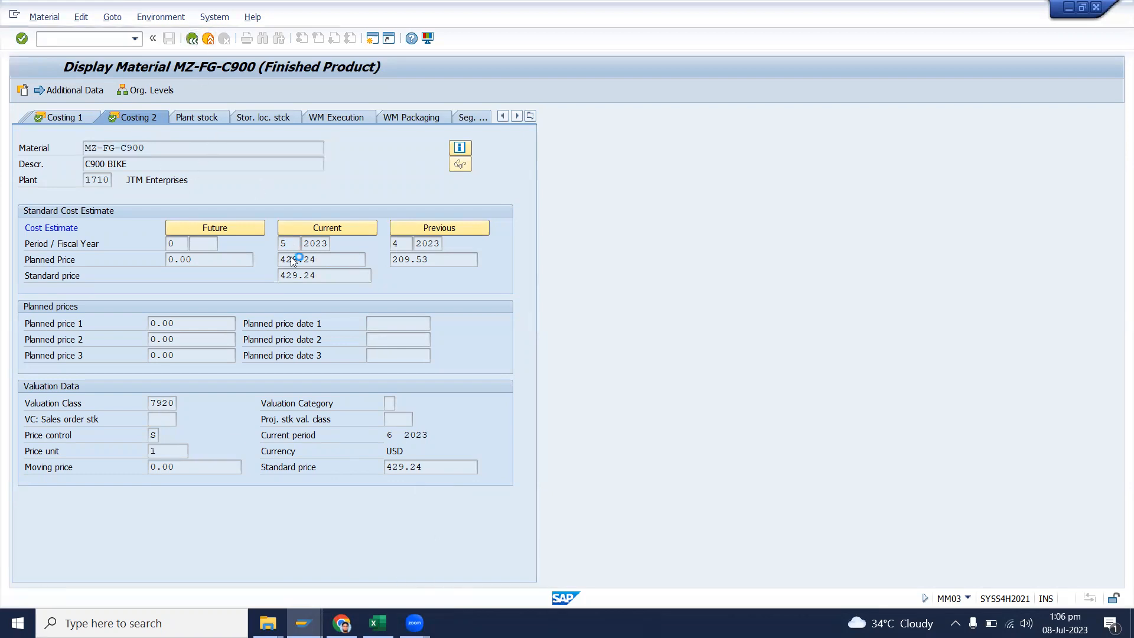
key("alt+Tab")
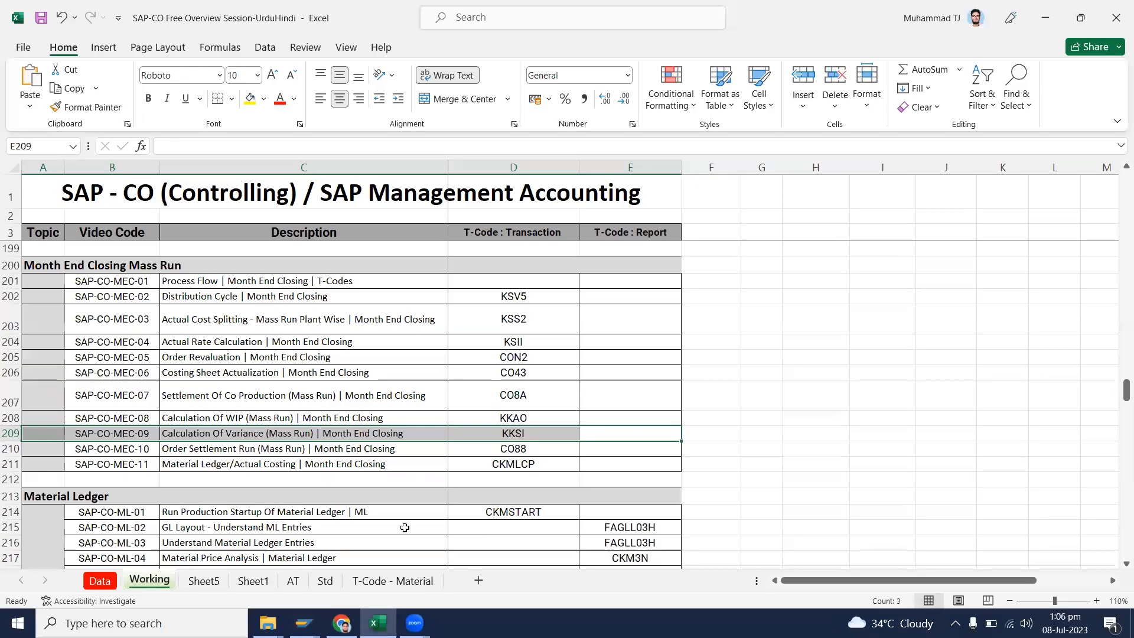
left_click(398, 584)
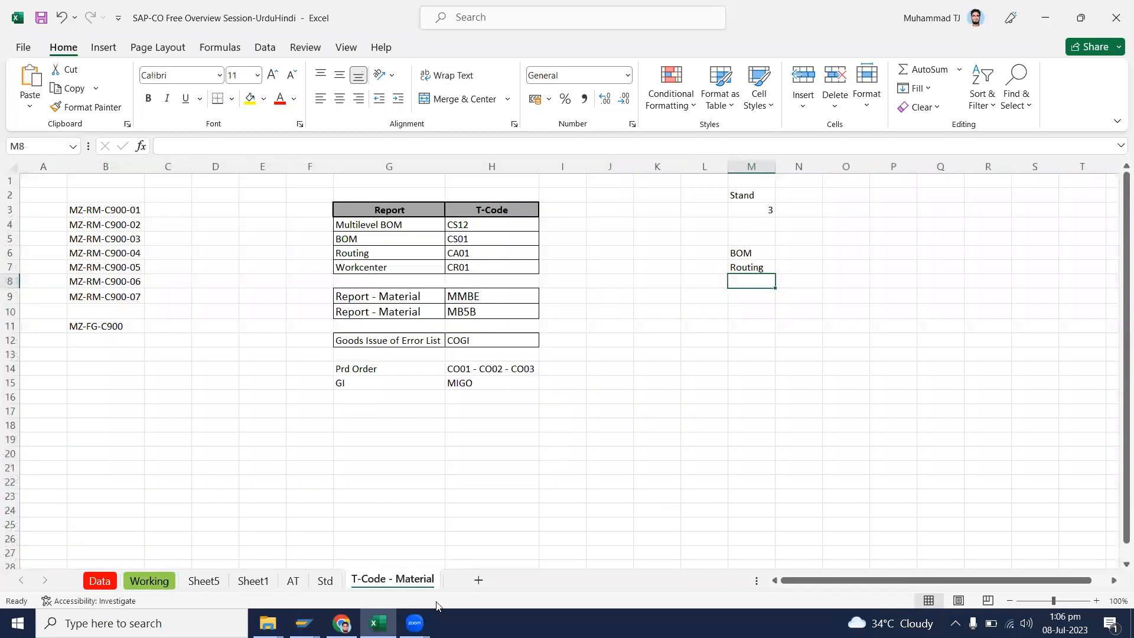
mouse_move(414, 623)
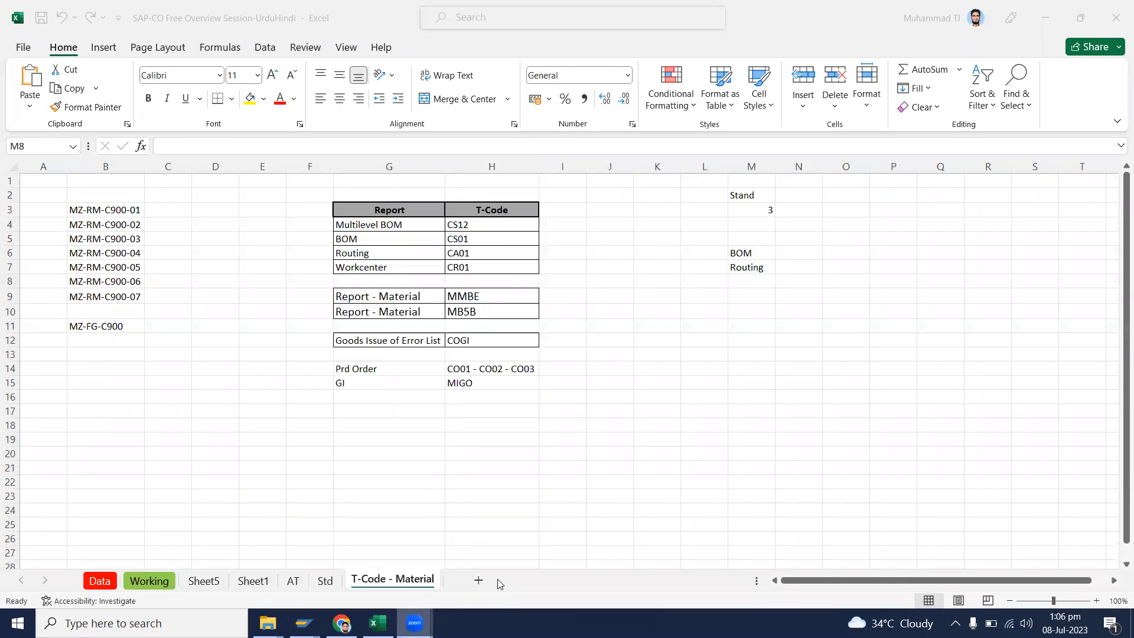
left_click(1022, 211)
left_click(342, 623)
left_click(131, 6)
left_click(294, 6)
left_click(1032, 101)
key("super+d")
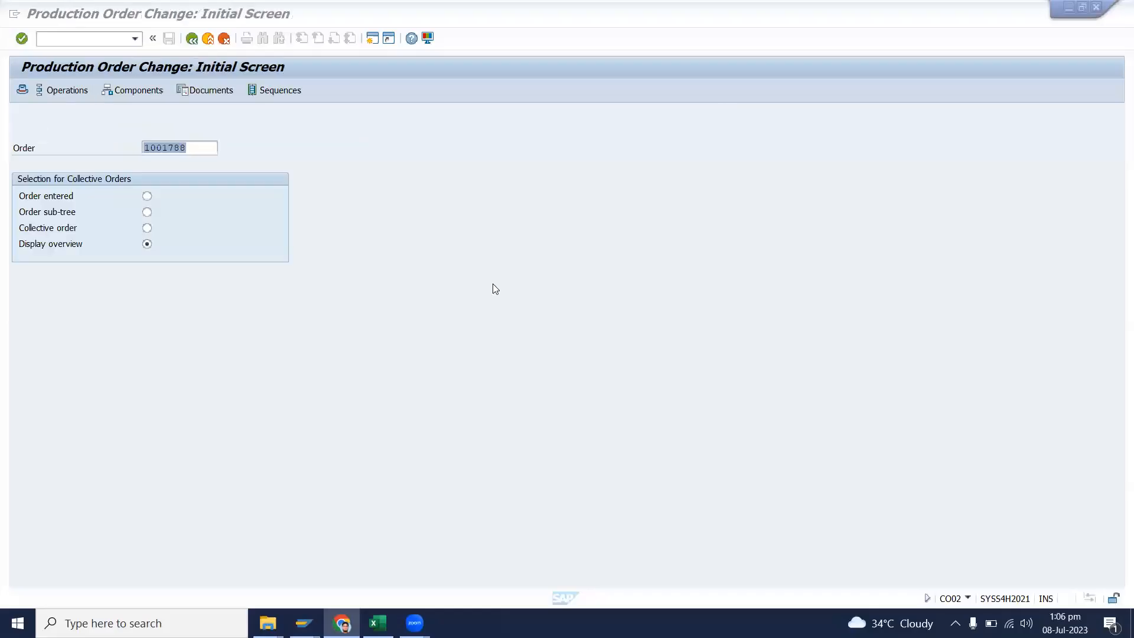
mouse_move(303, 623)
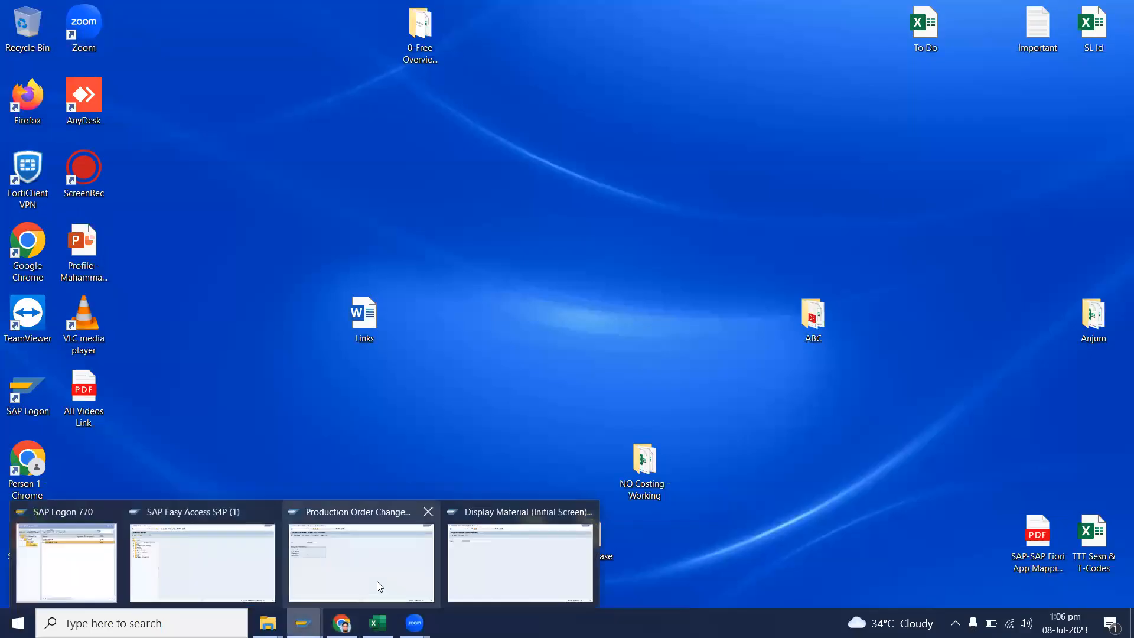
left_click(478, 558)
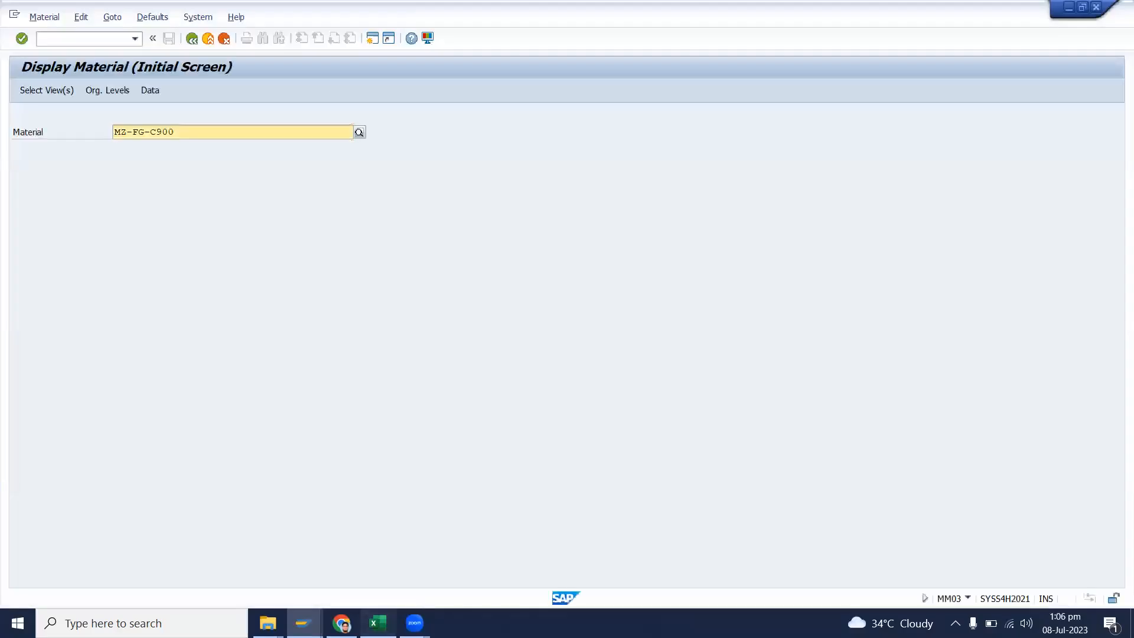
left_click(378, 623)
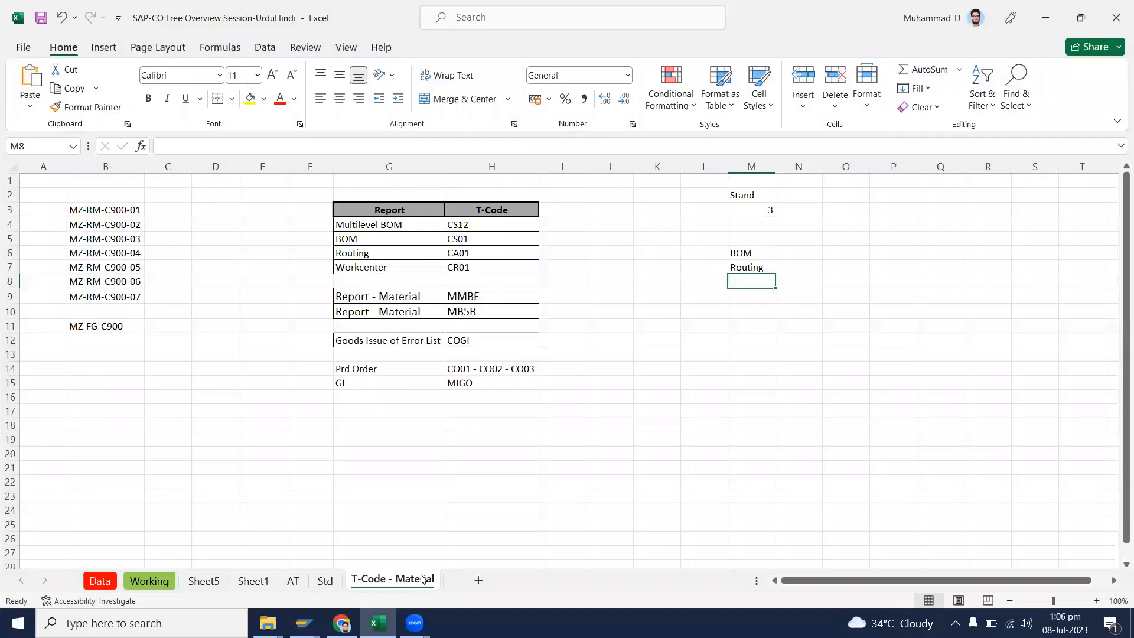
left_click(657, 76)
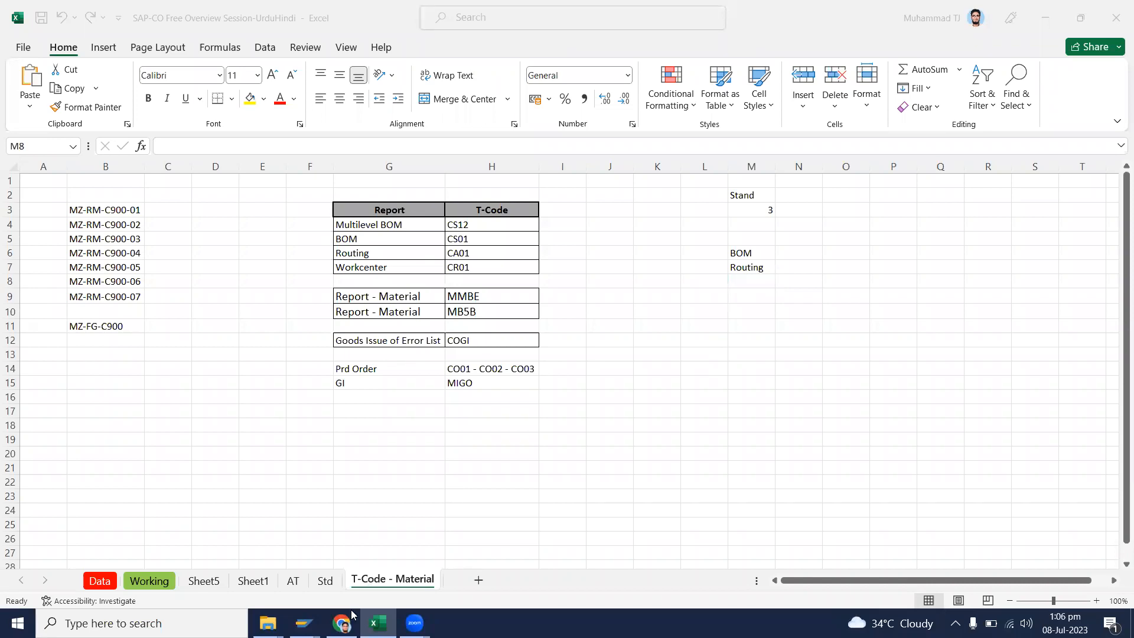
- Switch to the SAP Display Material window and open the Costing 2 view of MZ-FG-C900
mouse_move(302, 623)
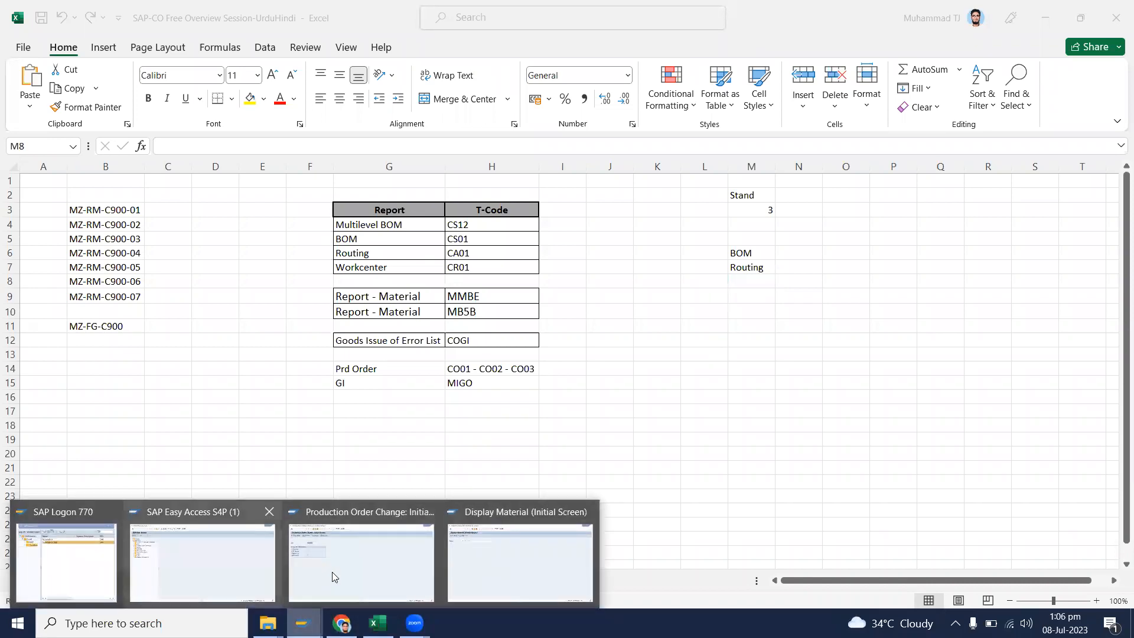
left_click(463, 564)
key("Return")
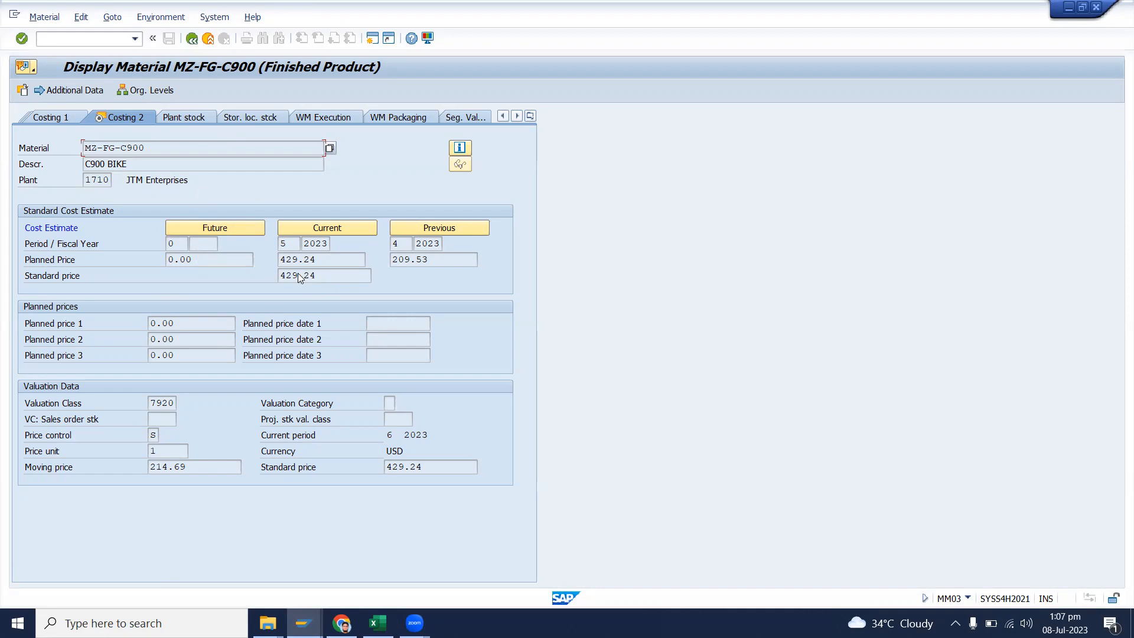
- Exit the MZ-FG-C900 material display and return to the SAP Easy Access screen
key("alt+Tab")
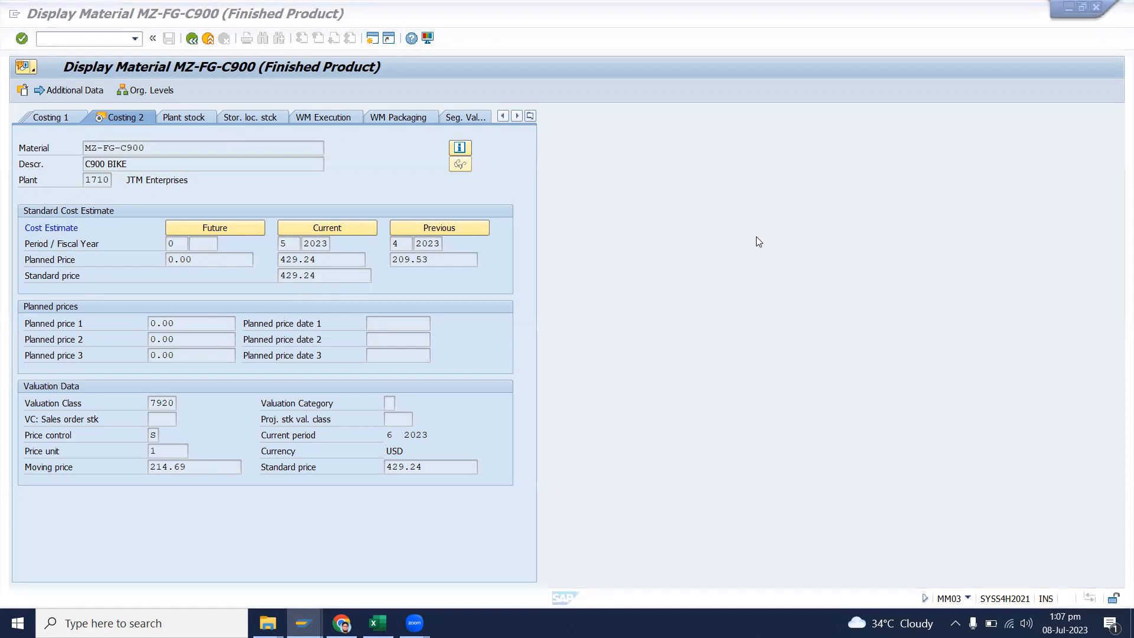
left_click(338, 21)
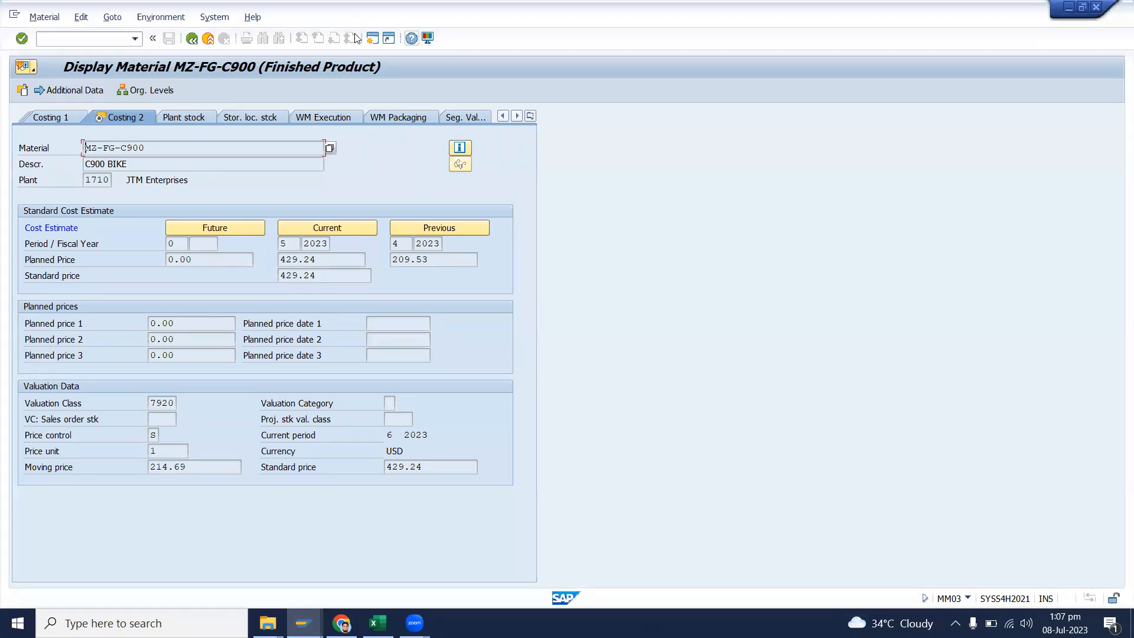
key("alt+Tab")
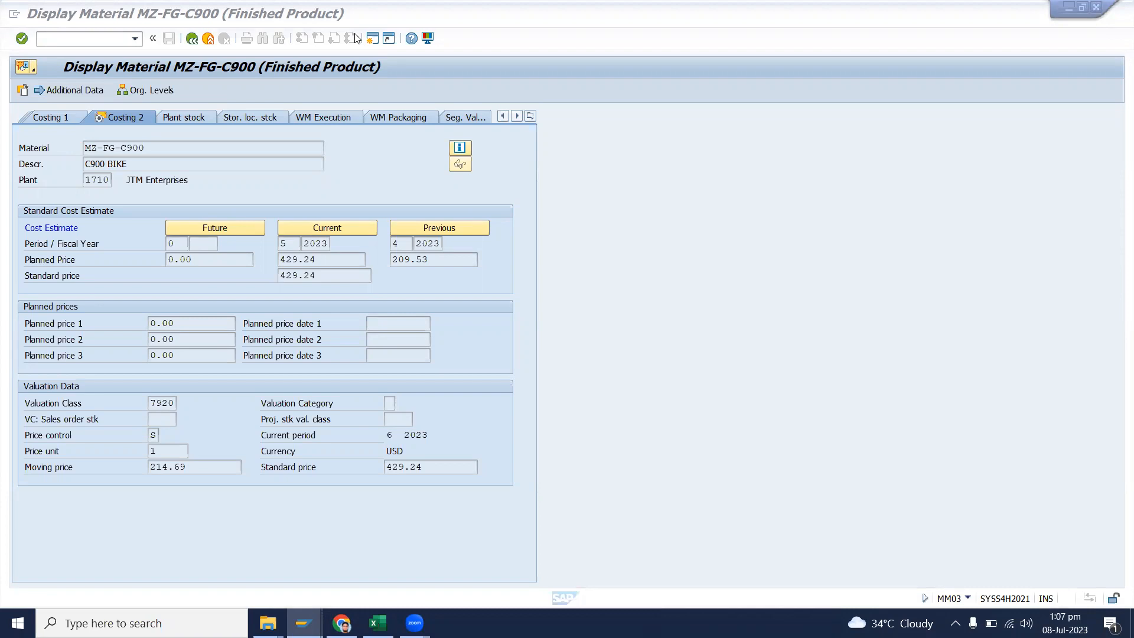
left_click(208, 39)
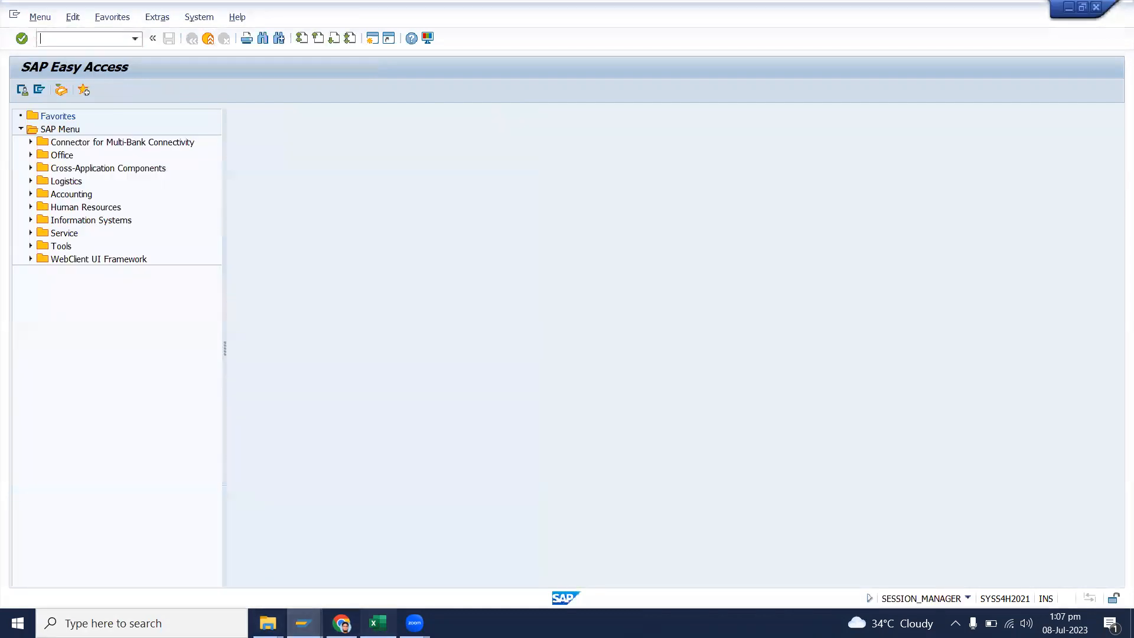
- Copy the BOM T-code from the Excel T-Code - Material sheet and run it in SAP as change transaction CS02
left_click(378, 623)
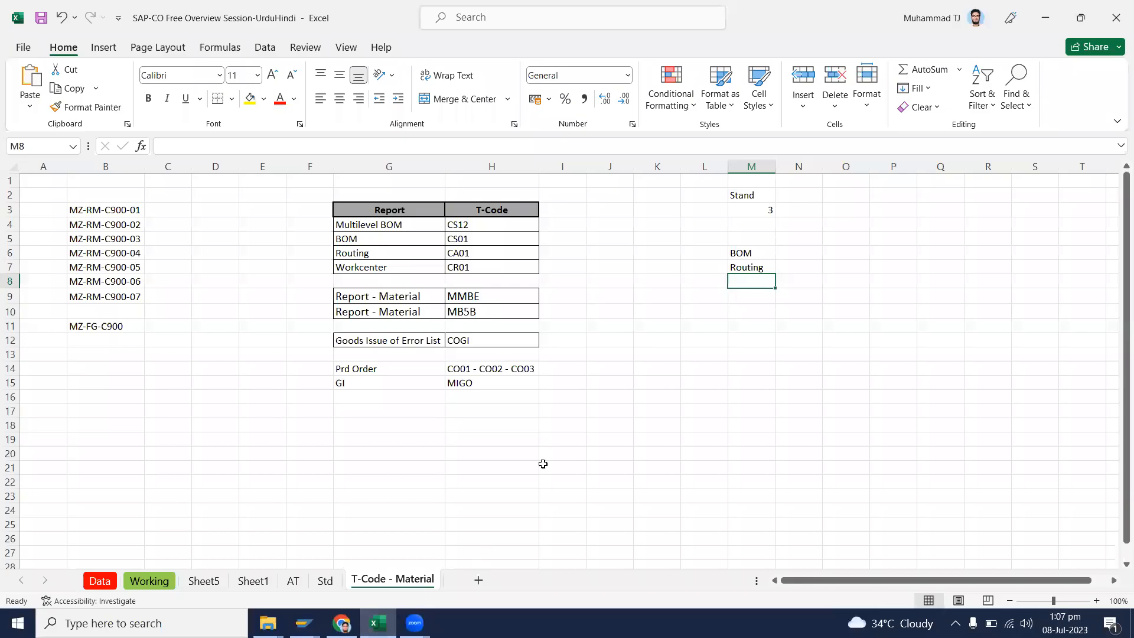
left_click(481, 239)
key("ctrl+c")
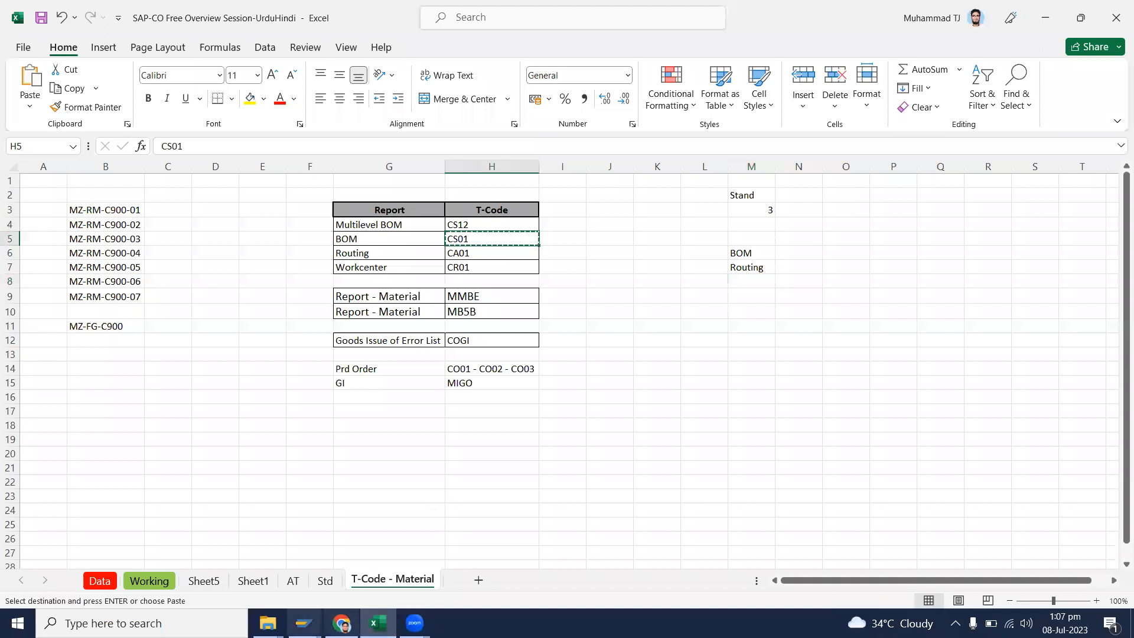
left_click(302, 622)
left_click(525, 571)
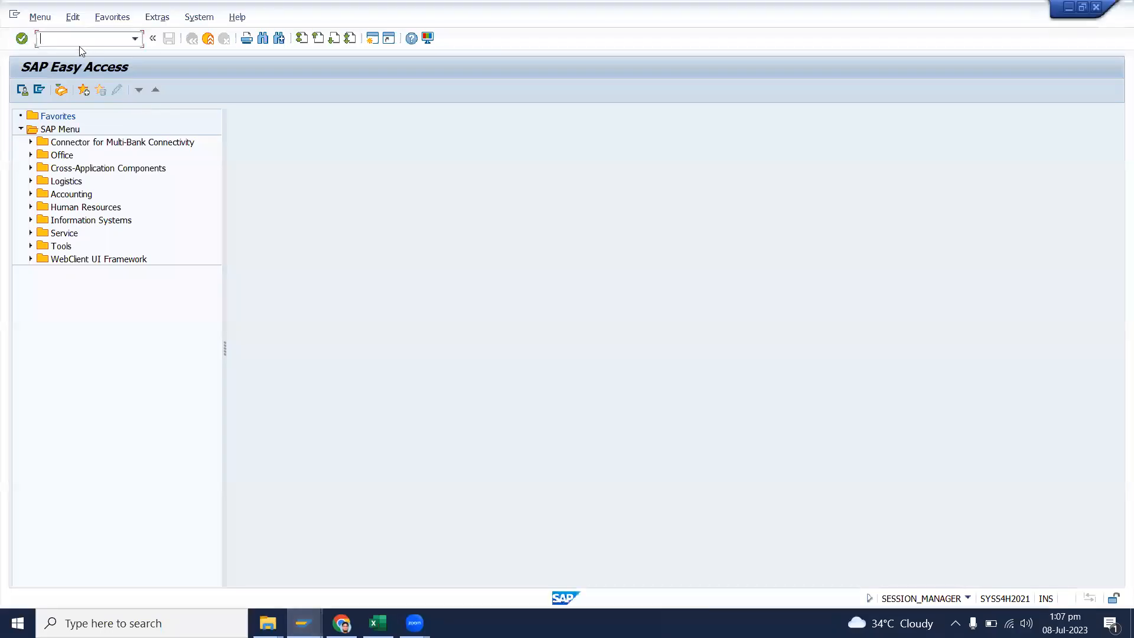
key("ctrl+v")
type("2")
key("Return")
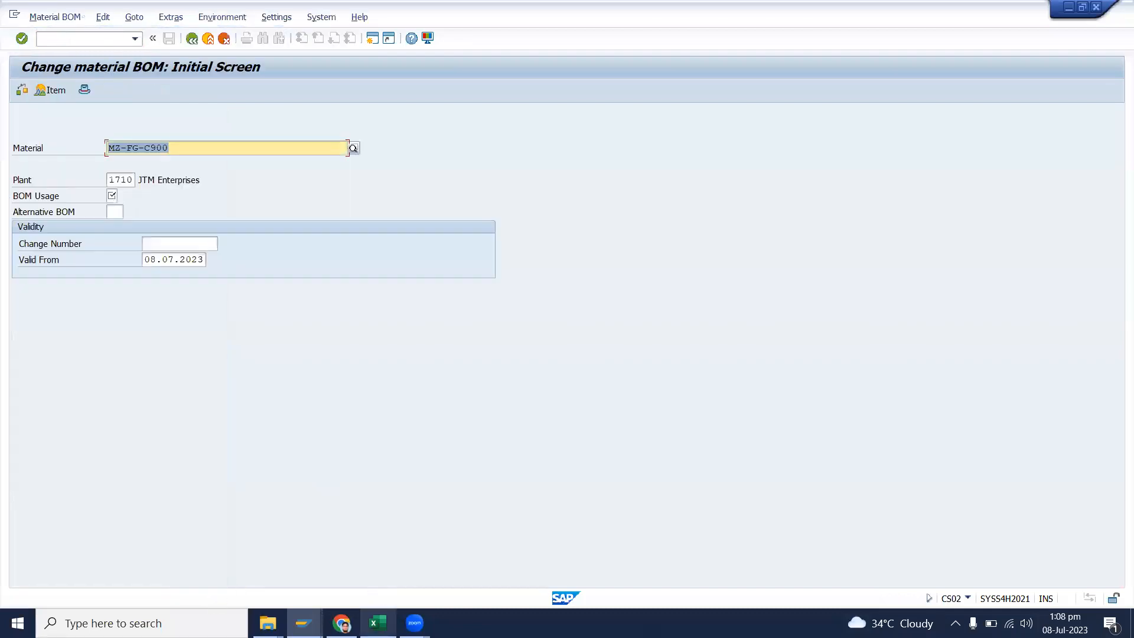
- Open the material BOM of MZ-FG-C900 in plant 1710 with BOM usage 1
left_click(112, 196)
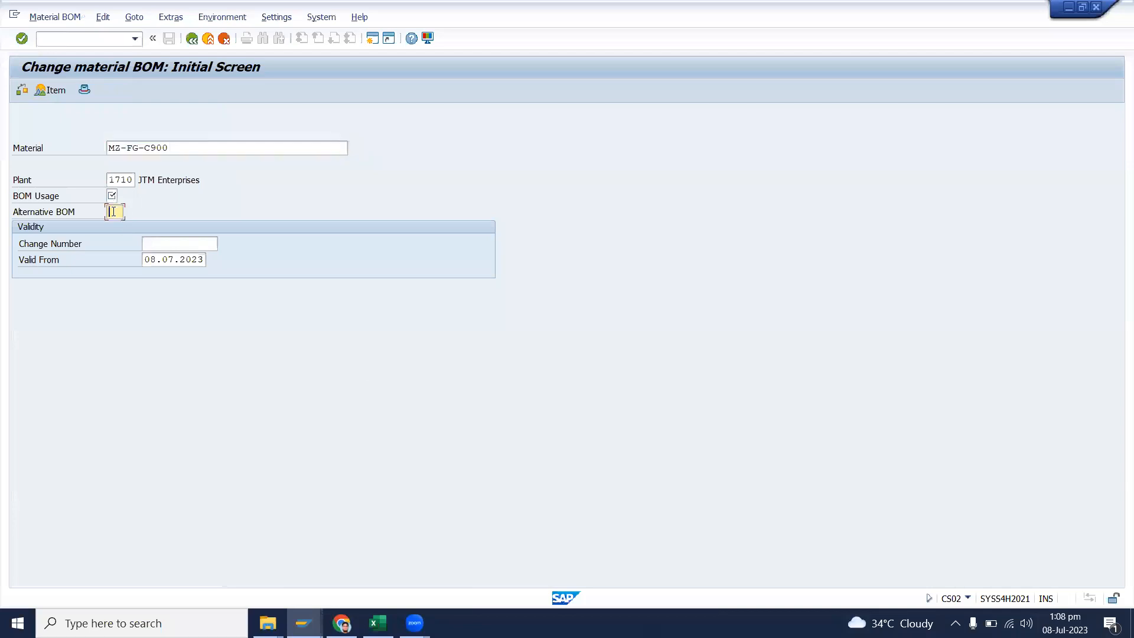
type("1")
key("Return")
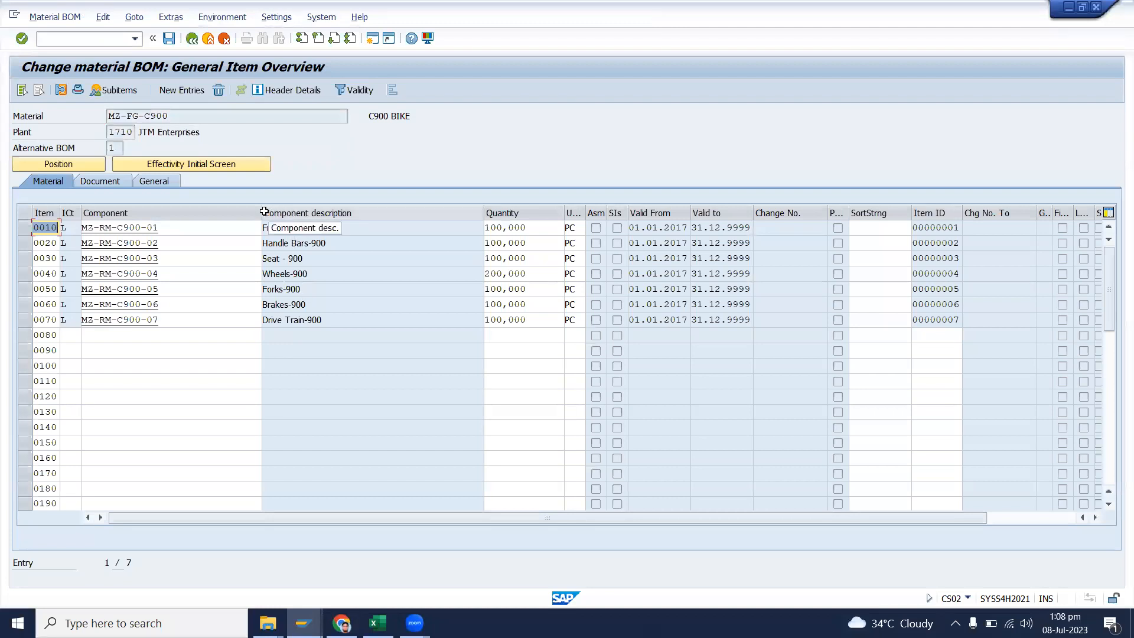
- Narrow the Component and Component description columns of the BOM item overview and highlight the header material number
left_click_drag(260, 211, 184, 210)
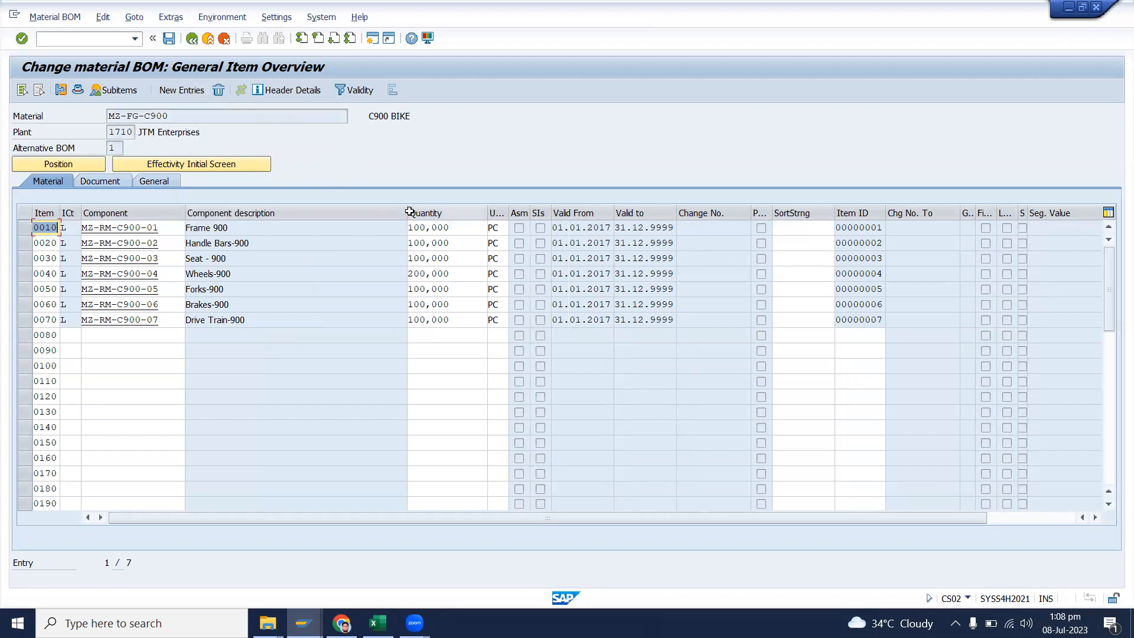
left_click_drag(406, 214, 289, 215)
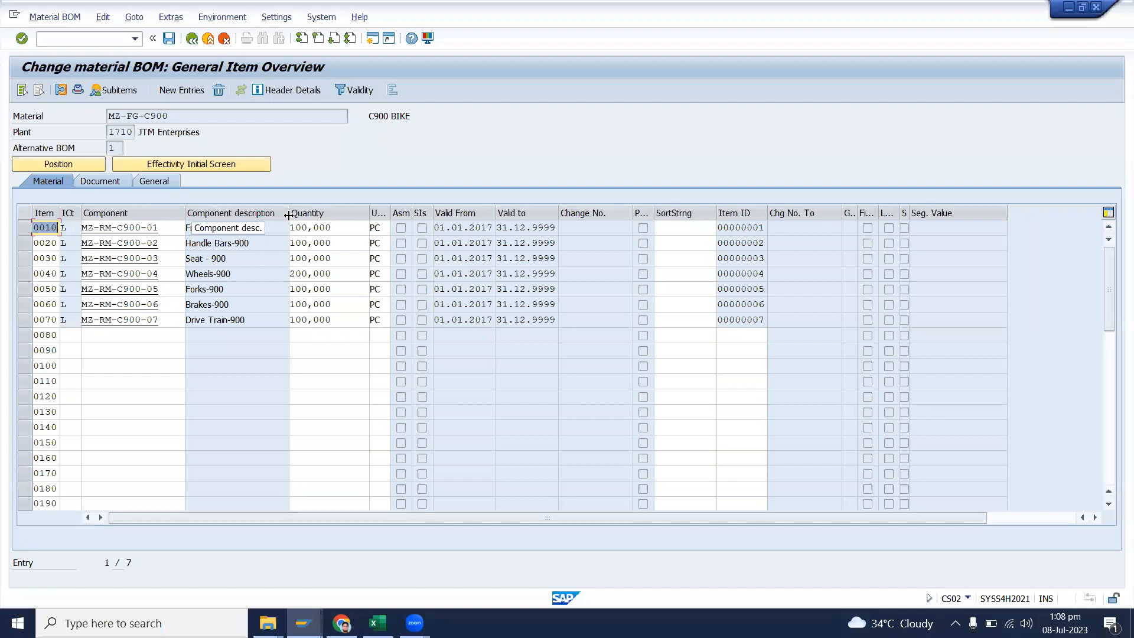
left_click(188, 111)
left_click_drag(188, 111, 77, 112)
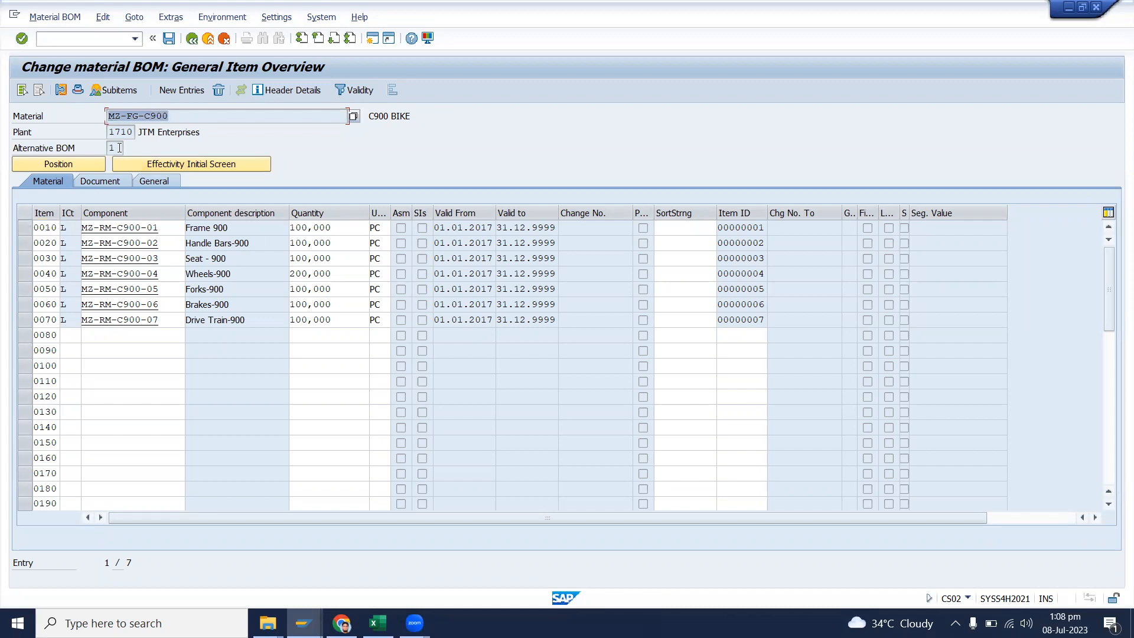
left_click(109, 93)
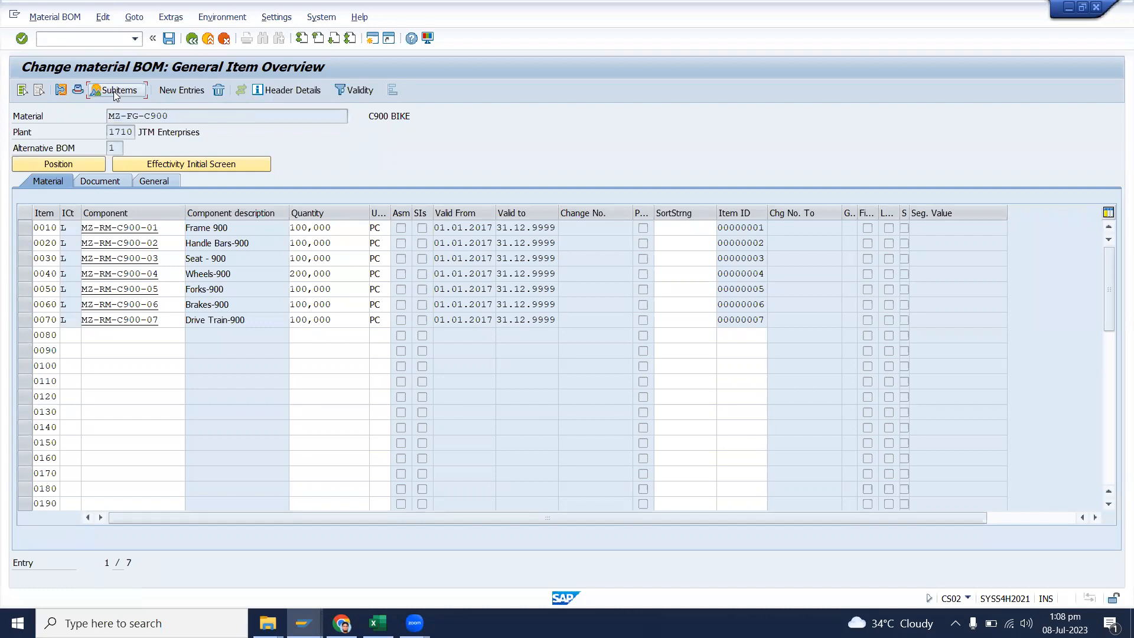
left_click(114, 91)
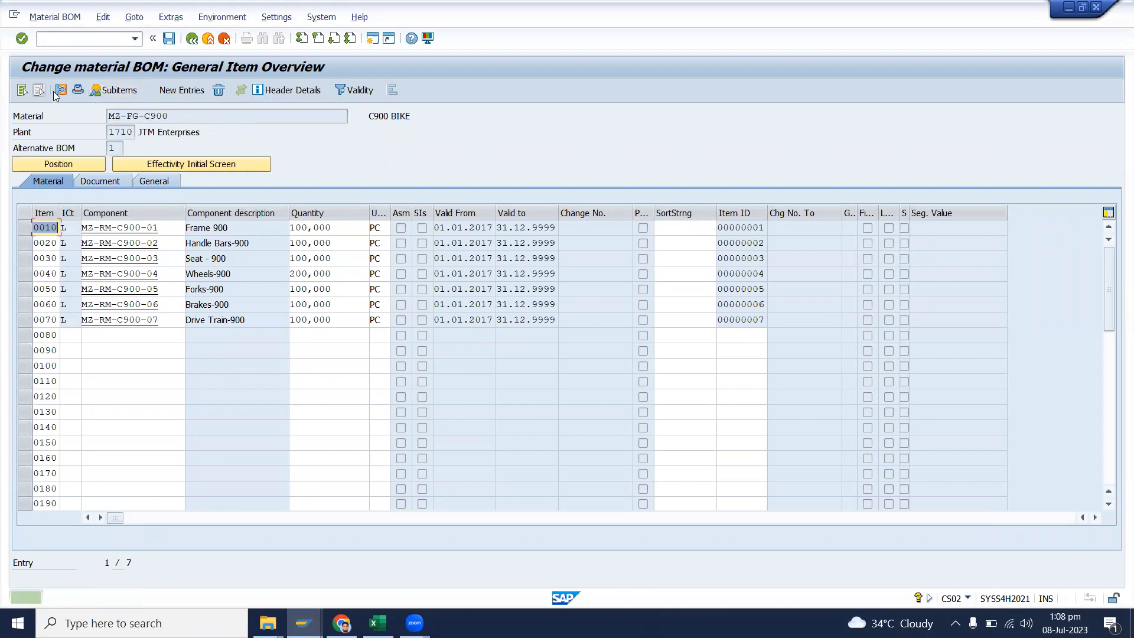
left_click(46, 17)
left_click(265, 119)
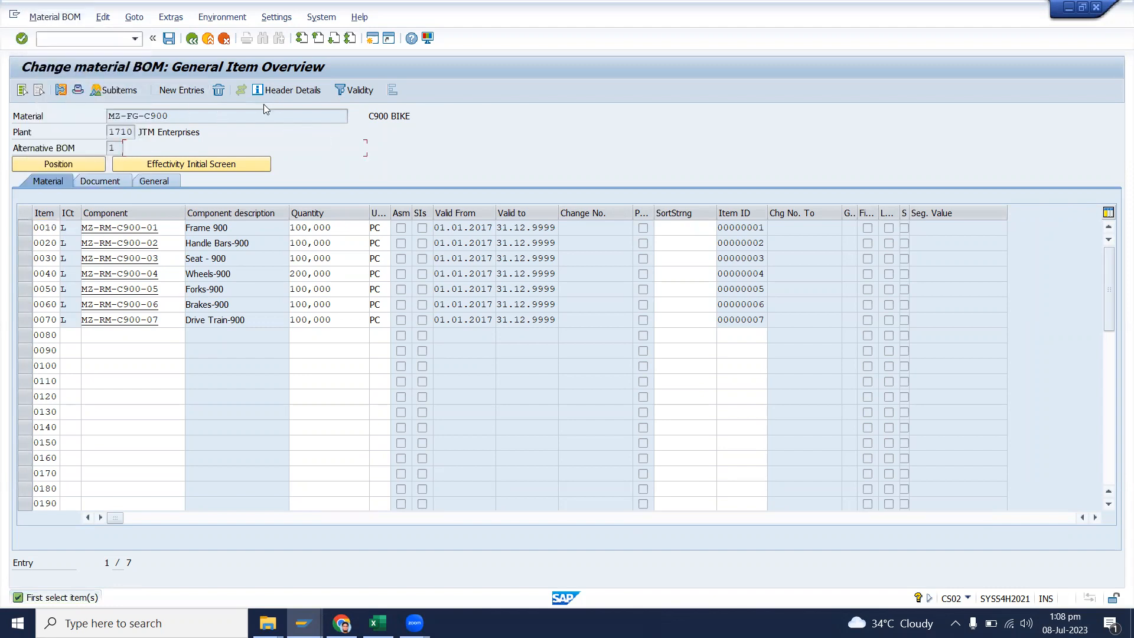
- Open the BOM header details and examine the base quantity alongside the component quantities, closing the details when done
left_click(281, 90)
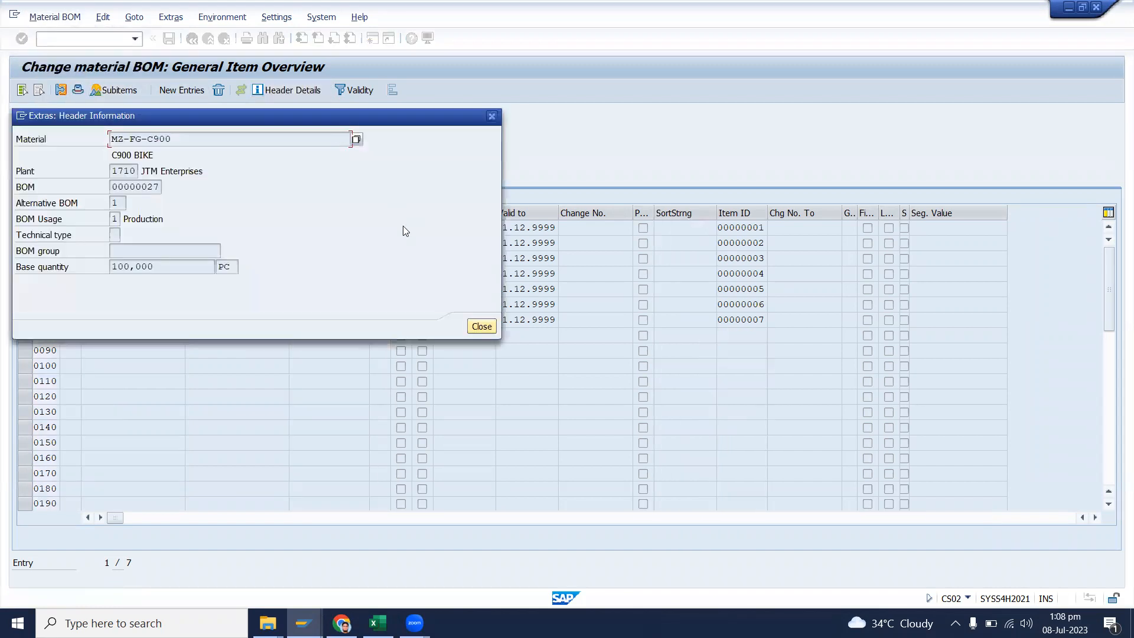
left_click_drag(191, 267, 67, 263)
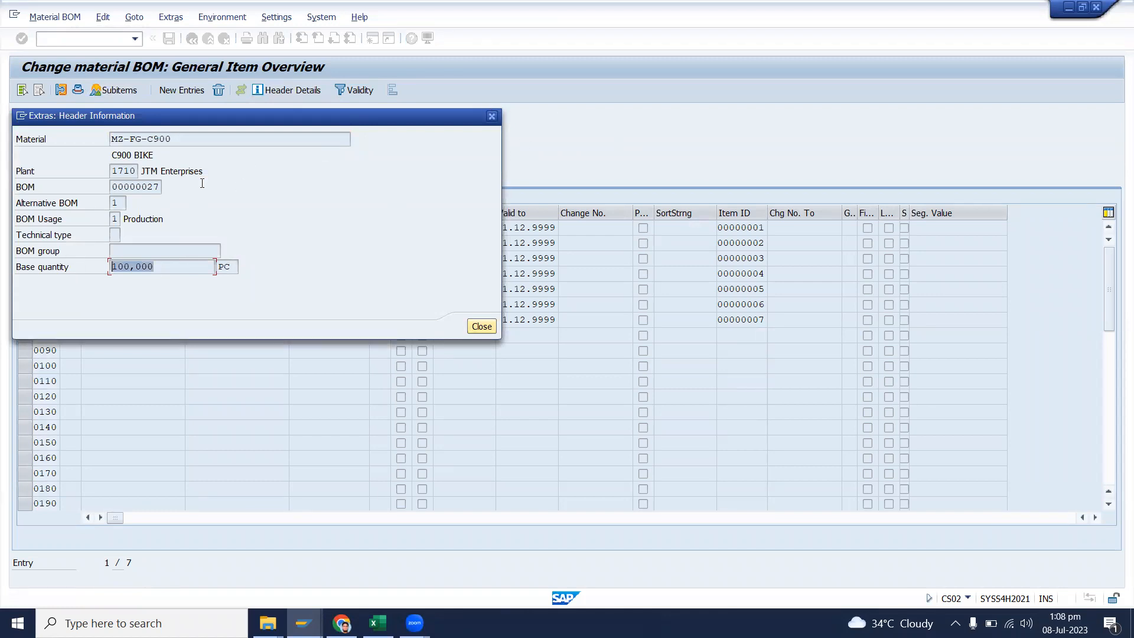
left_click_drag(218, 117, 727, 82)
left_click_drag(691, 232, 620, 233)
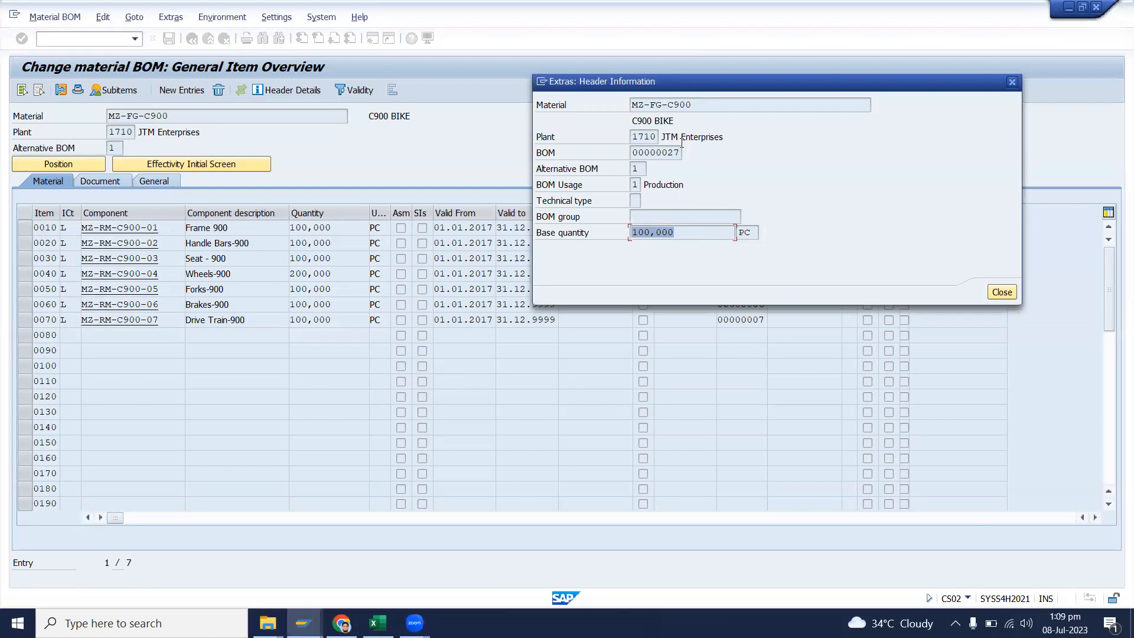
left_click_drag(694, 89, 740, 161)
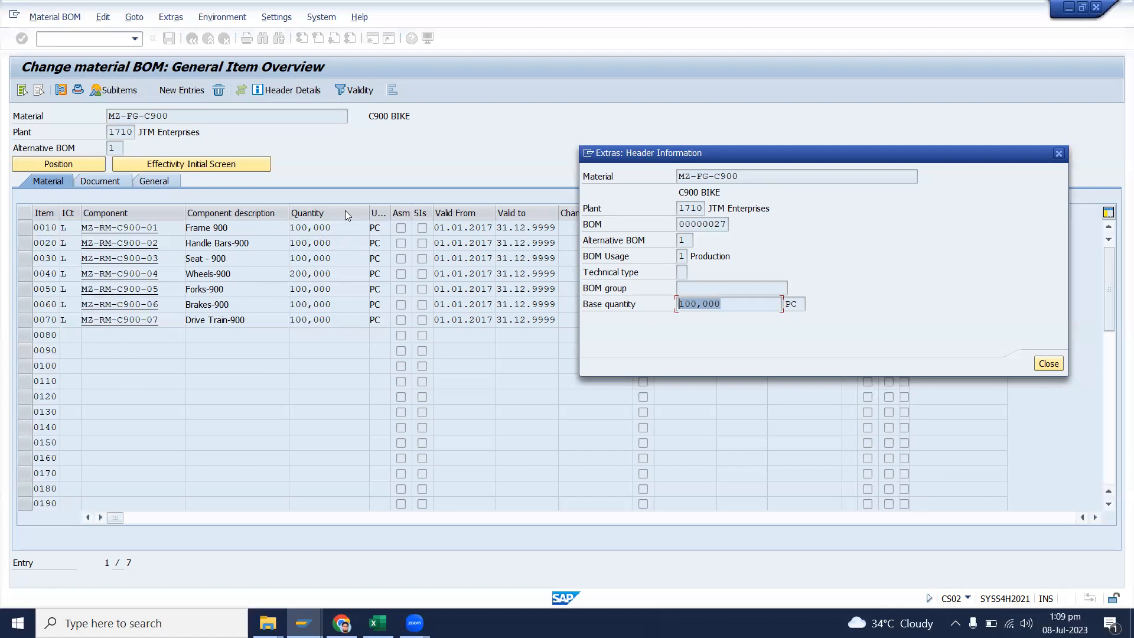
key("Escape")
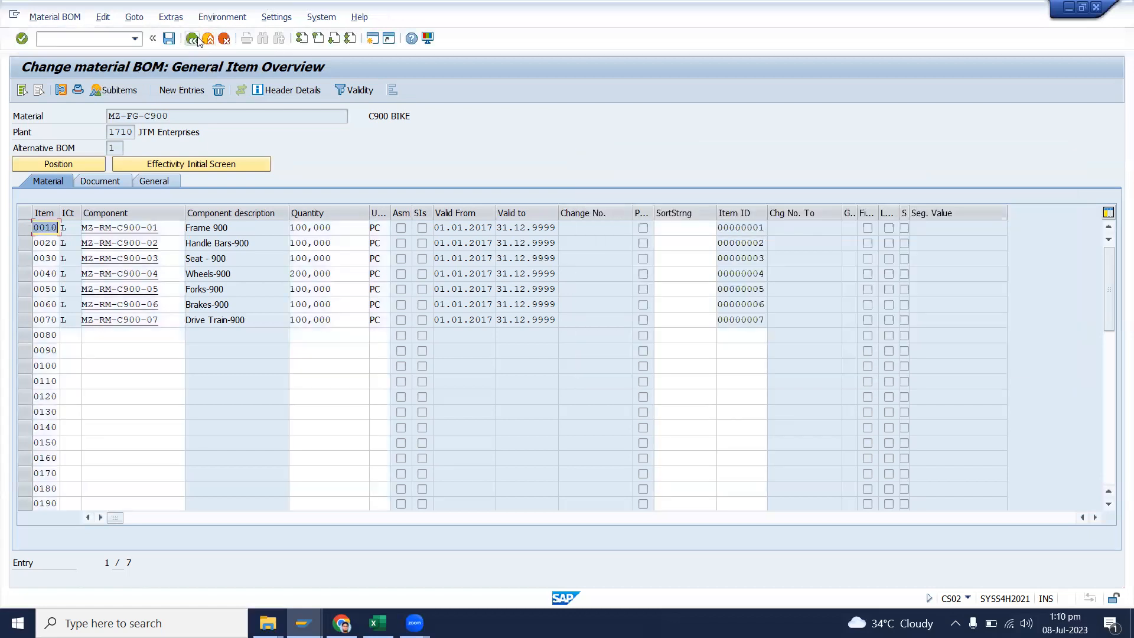
- Copy the routing T-code CA01 from the Excel T-Code - Material sheet and switch back to the SAP BOM window
left_click(378, 622)
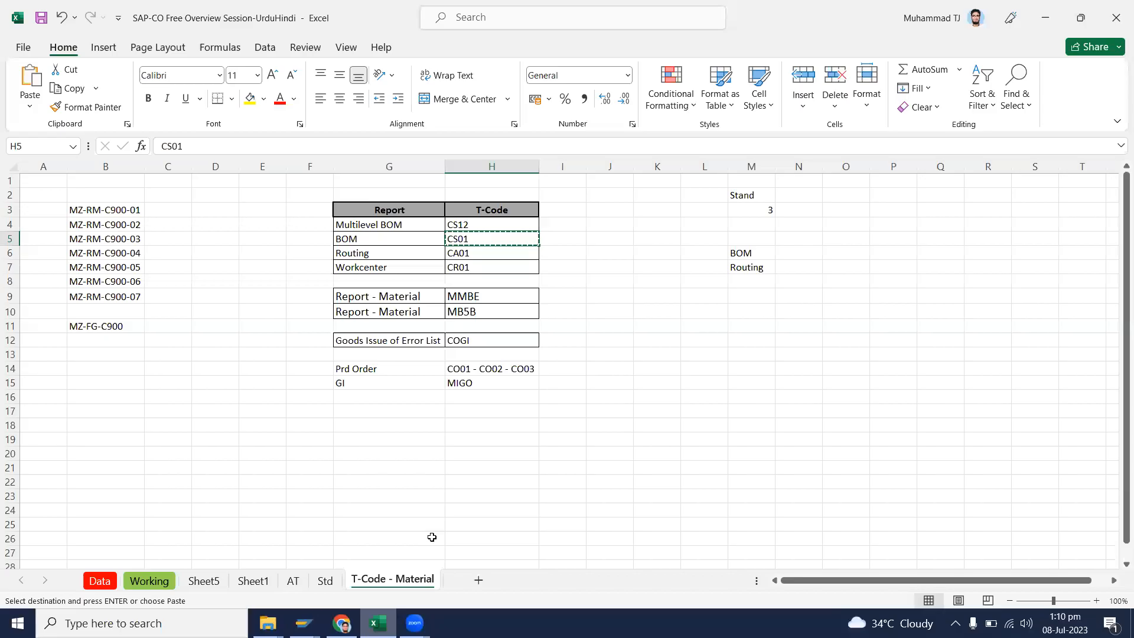
left_click(478, 254)
left_click(183, 149)
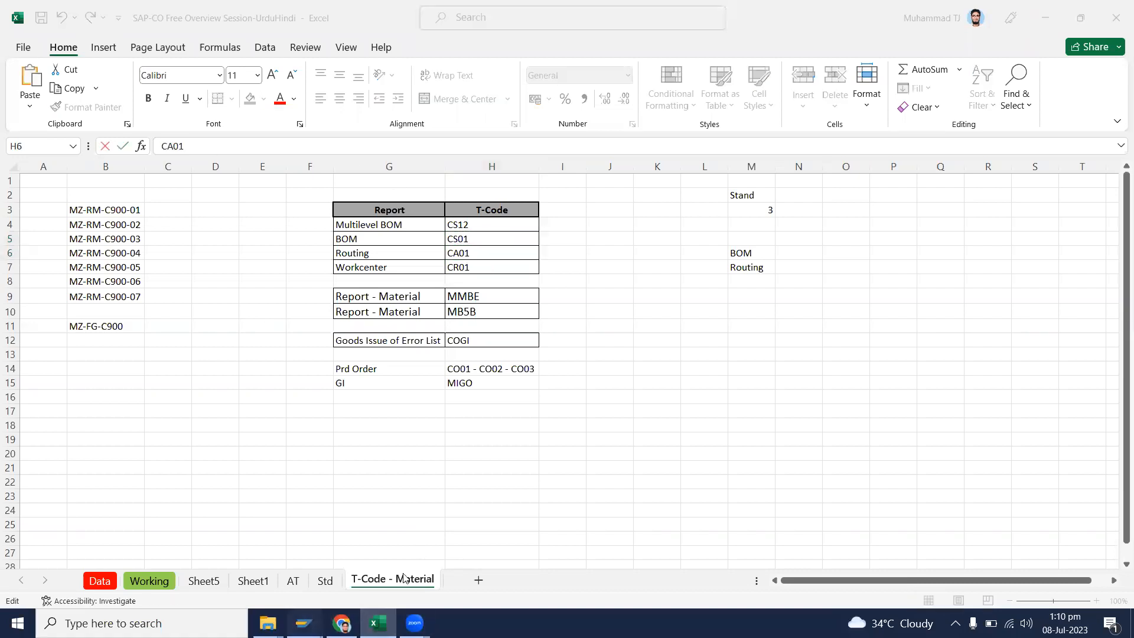
mouse_move(303, 622)
left_click(504, 563)
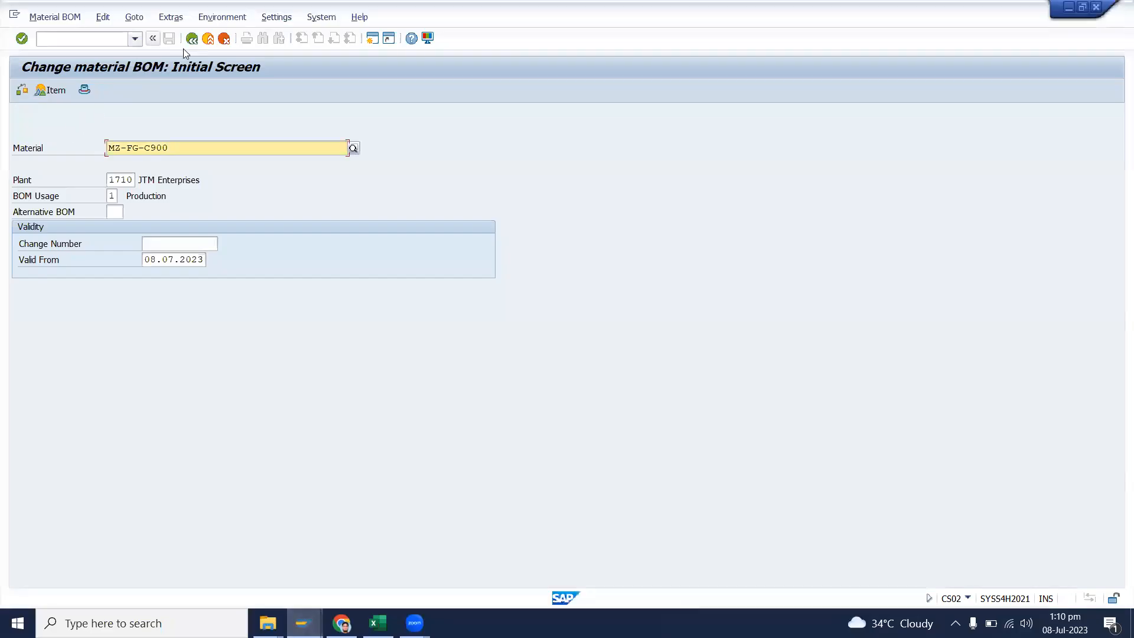
- Leave the BOM change, run CA01 and open the operation overview of the MZ-FG-C900 routing
left_click(15, 14)
left_click(108, 127)
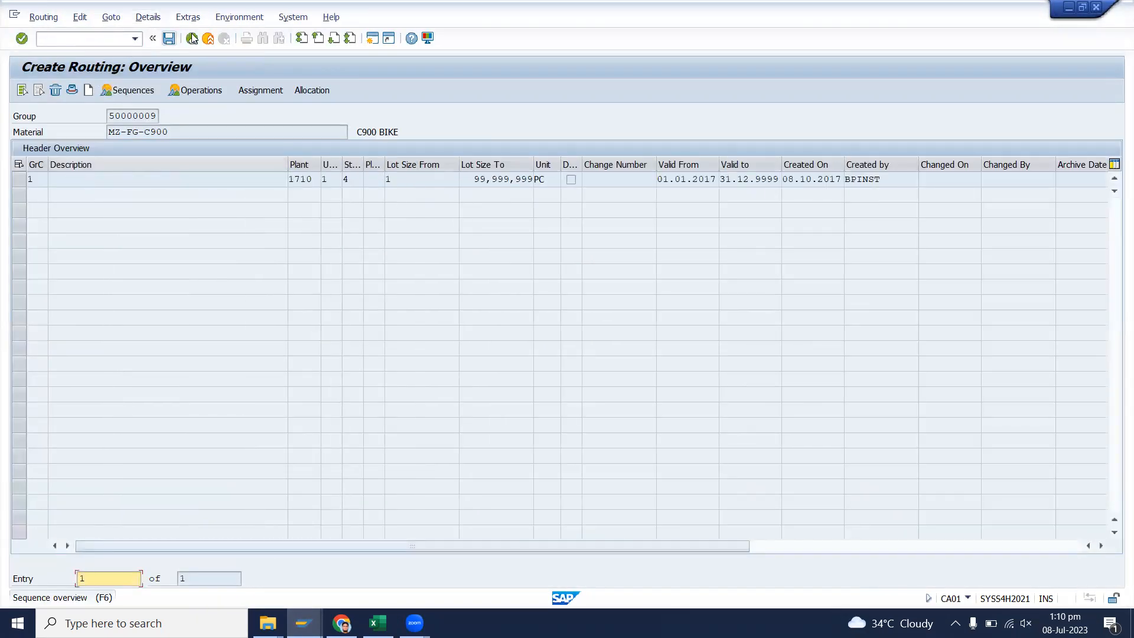
key("F3")
left_click(112, 91)
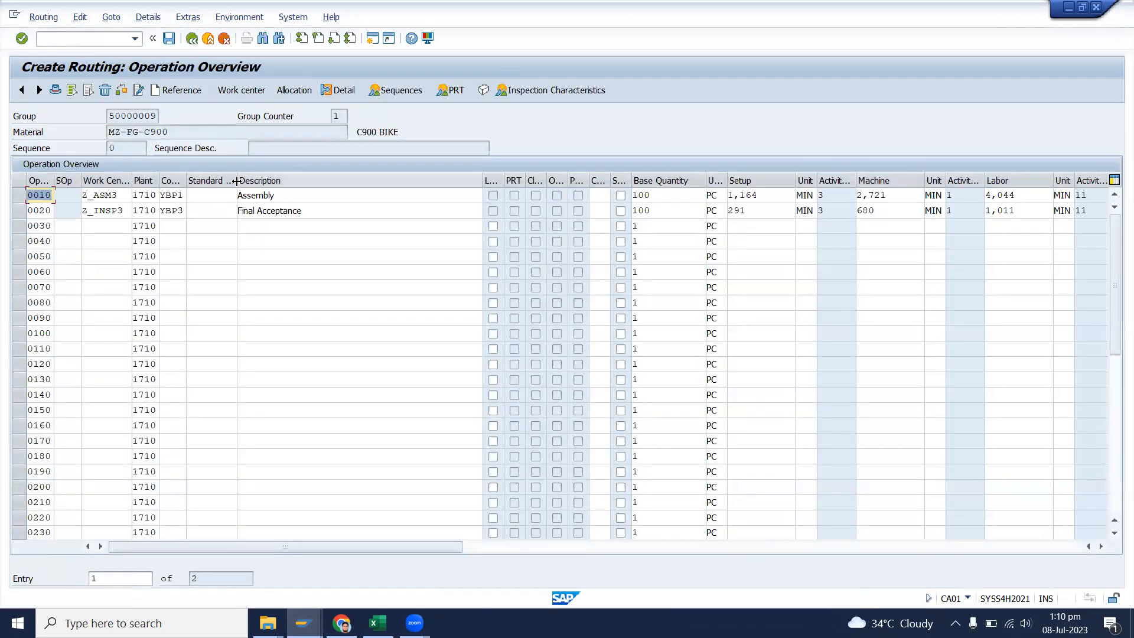
- Narrow the standard text key and Description columns and widen the Work Center column in the routing's operation overview
left_click_drag(236, 182, 219, 181)
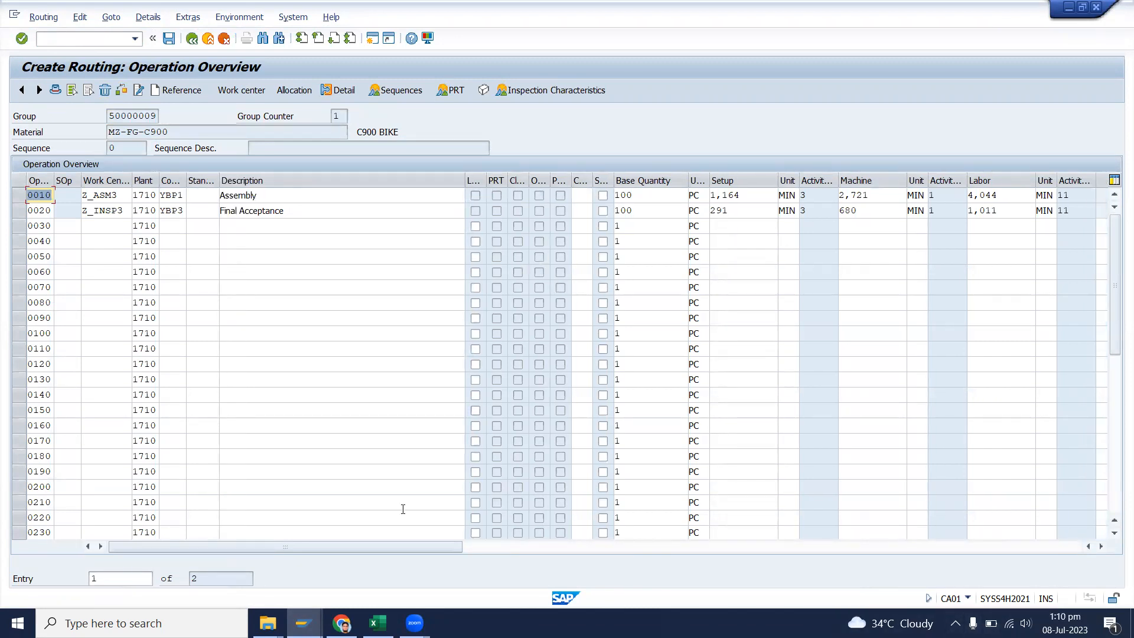
mouse_move(414, 622)
left_click_drag(460, 184, 312, 186)
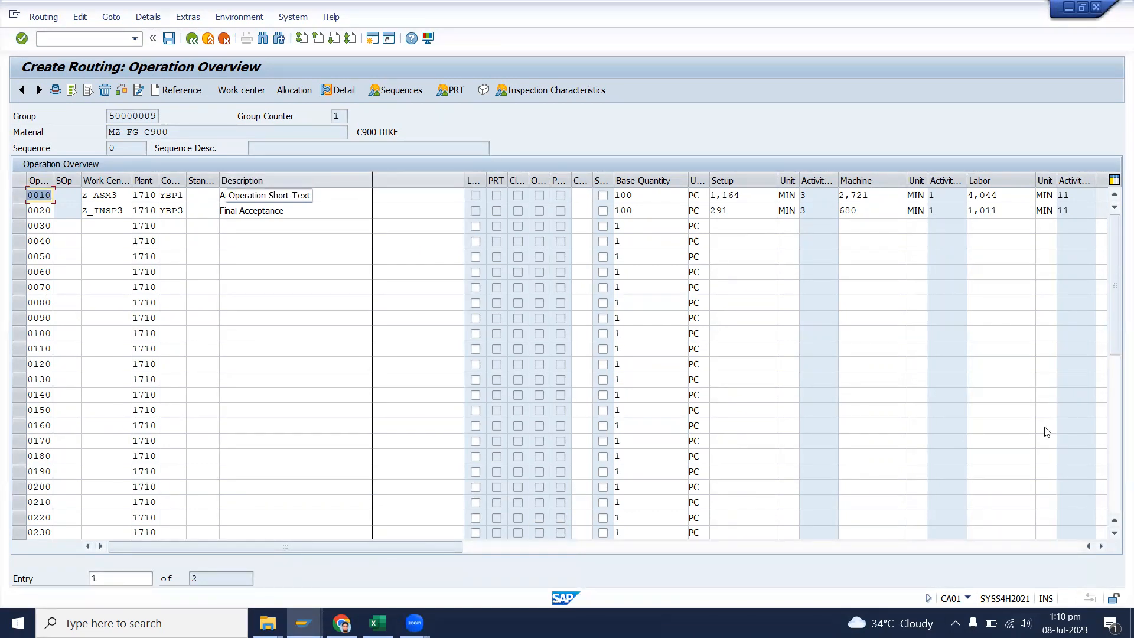
left_click(566, 137)
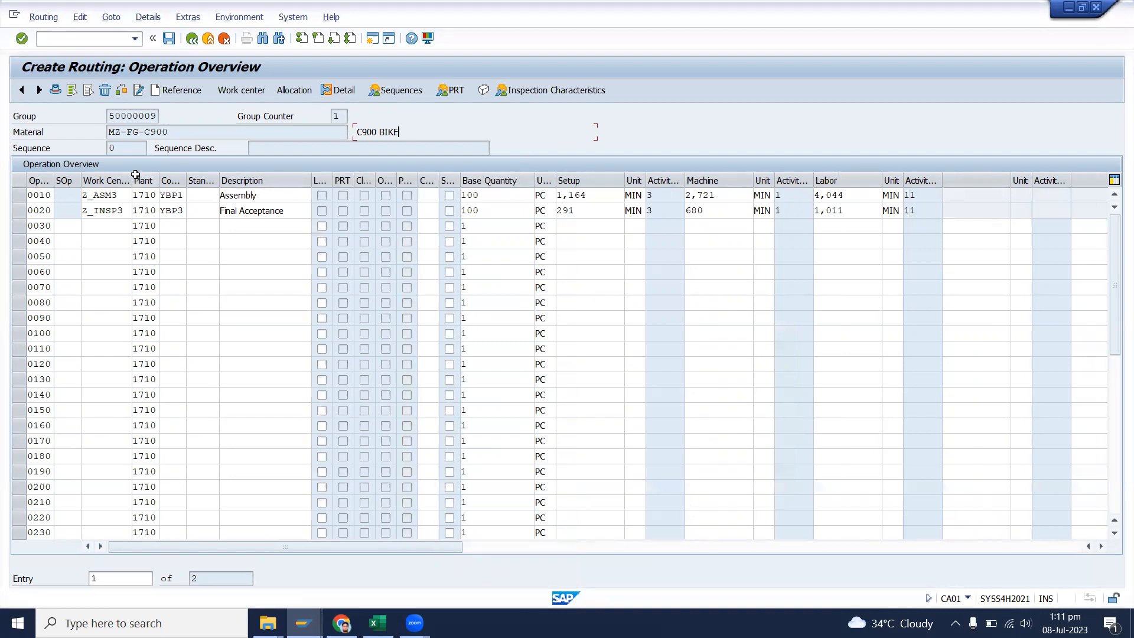
left_click_drag(136, 175, 145, 176)
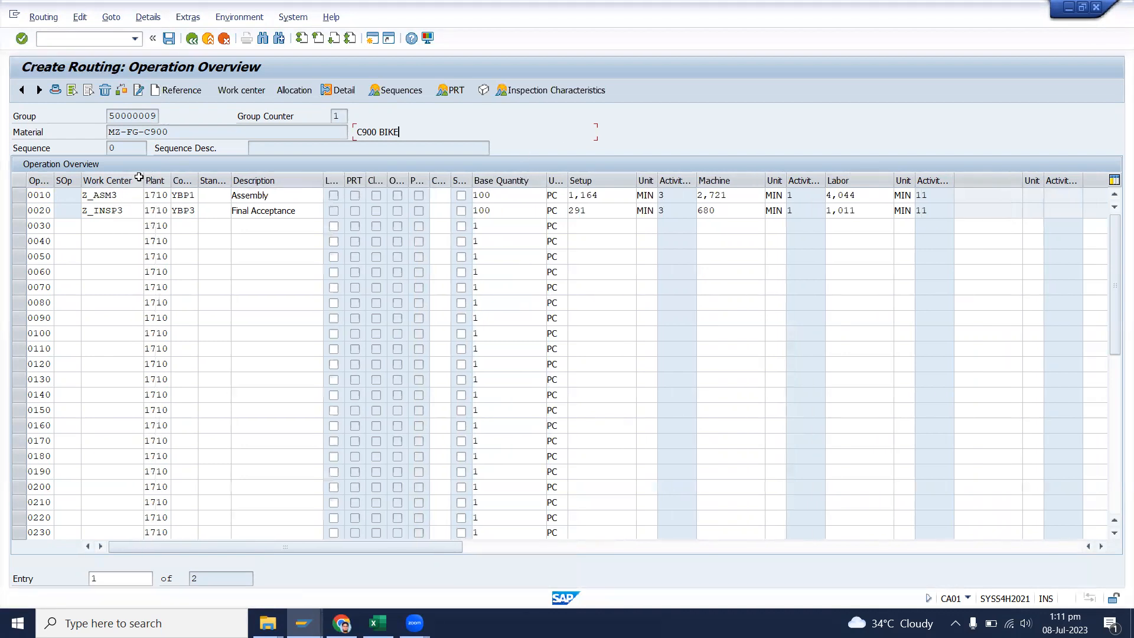
- Highlight routing operations 0010 and 0020 in turn and examine their work centers, descriptions and standard times
left_click(16, 198)
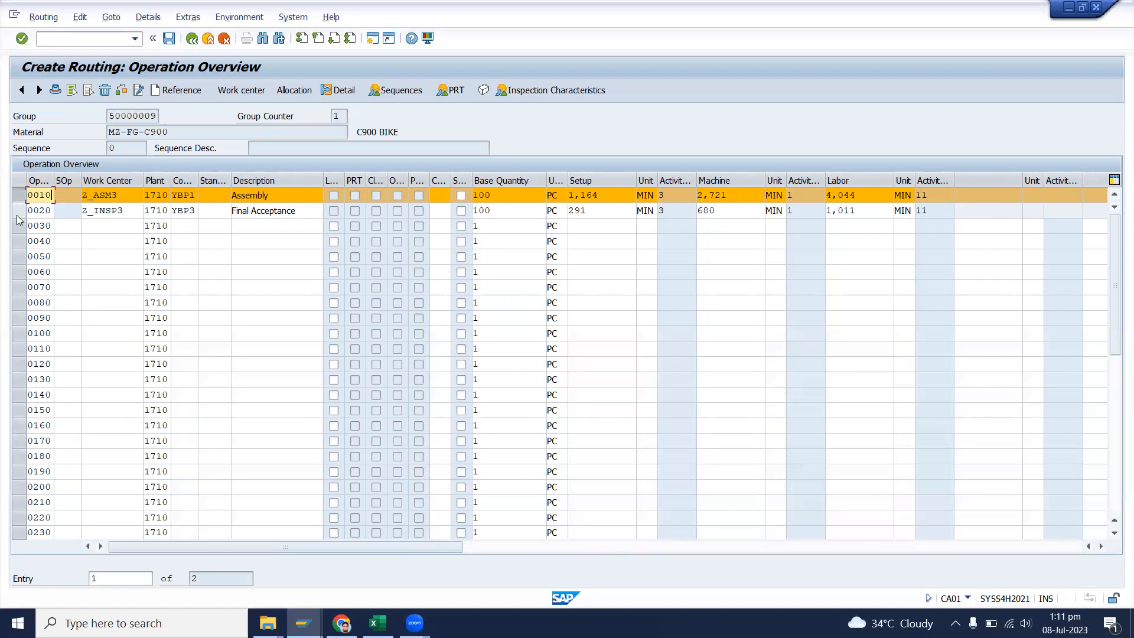
left_click(19, 211)
left_click(19, 196)
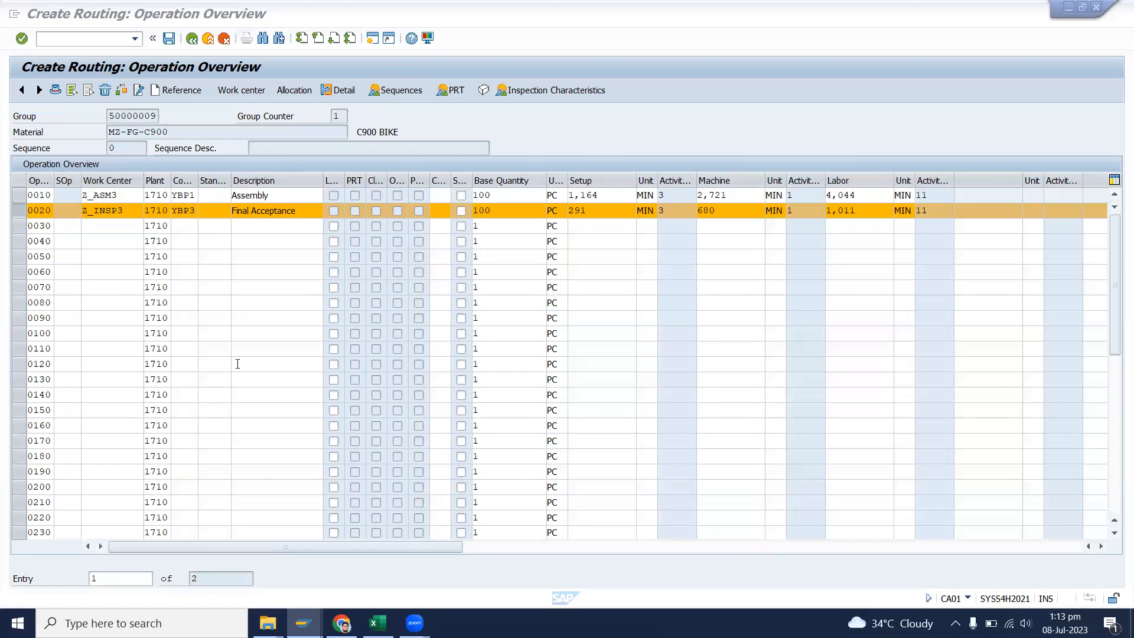
left_click(20, 196)
left_click(20, 196)
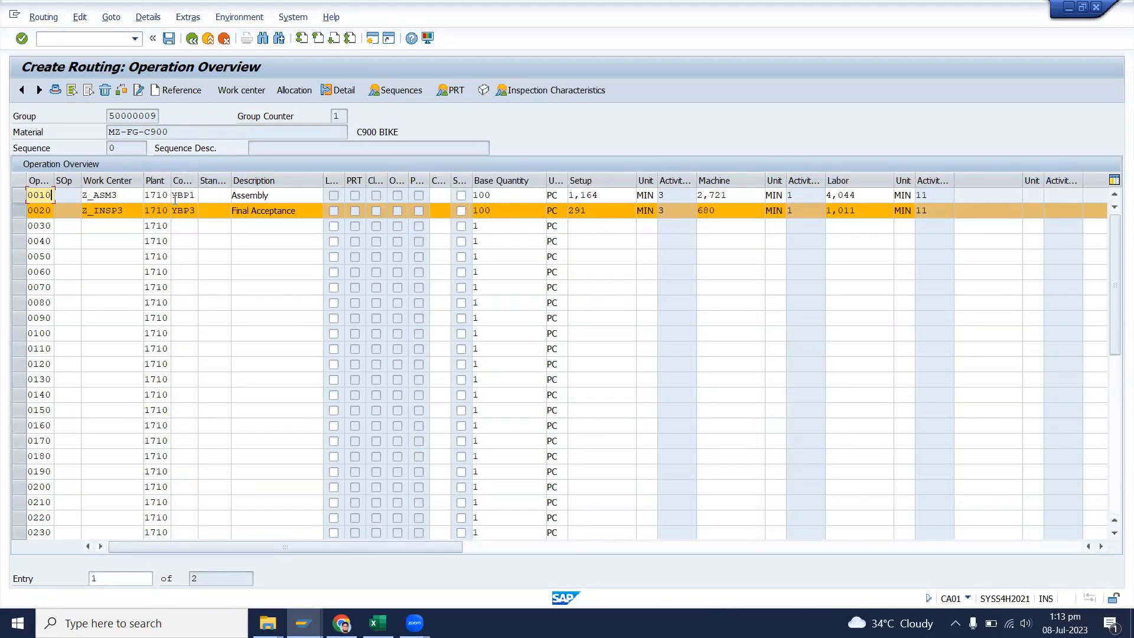
left_click_drag(310, 212, 208, 212)
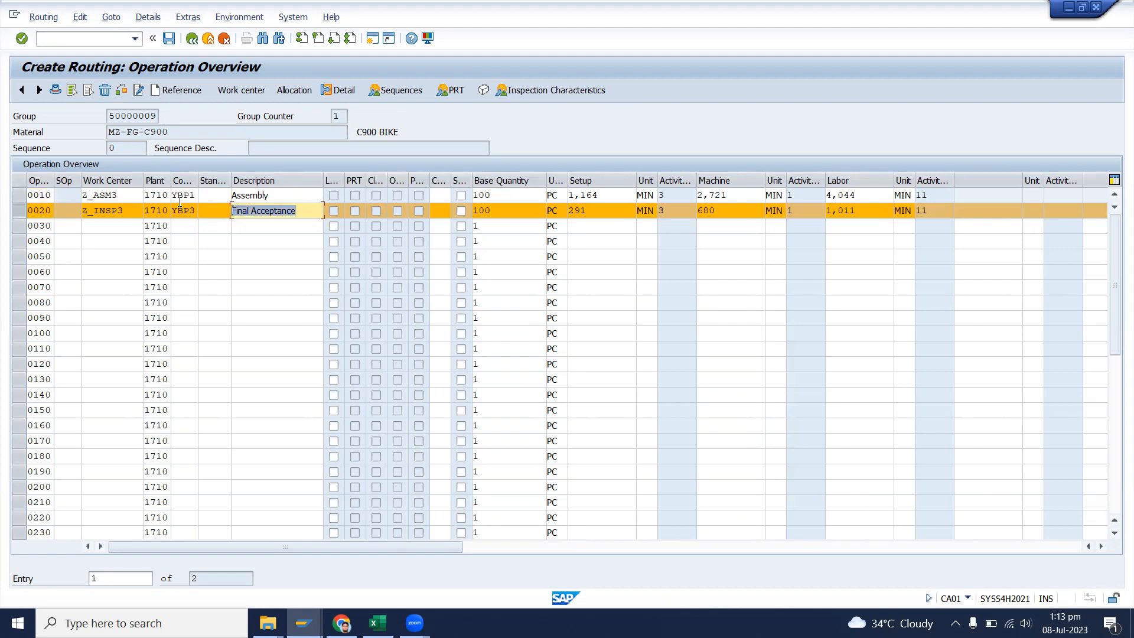
left_click(20, 210)
left_click(19, 197)
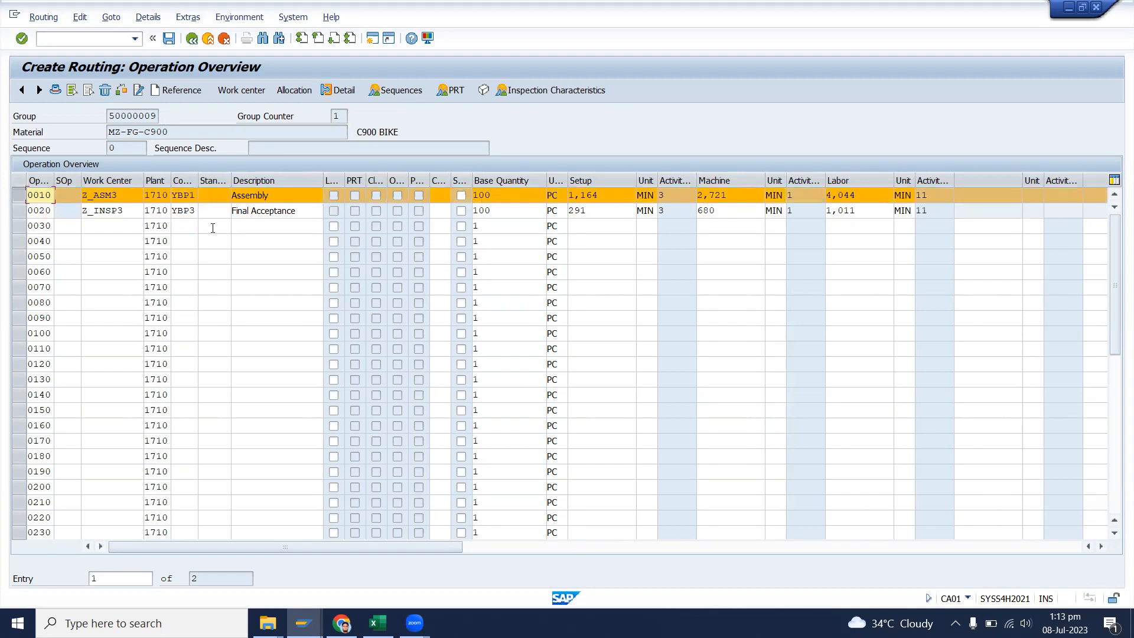
- Examine the activity types assigned to the setup, machine and labor times of the Assembly operation
left_click(688, 194)
key("Tab")
key("Tab")
key("Tab")
left_click_drag(678, 192, 647, 192)
key("ctrl+c")
left_click_drag(812, 195, 765, 197)
left_click_drag(942, 195, 913, 197)
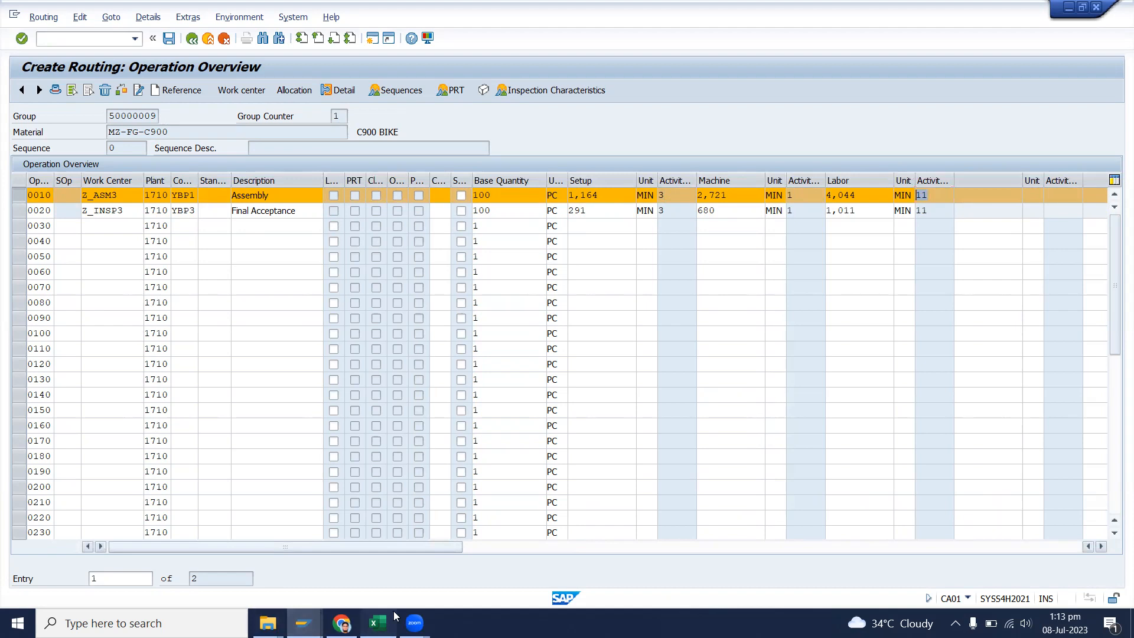
- Switch to the SAP Easy Access window and expand Accounting and its Controlling folder in the SAP Menu tree
left_click(376, 622)
left_click(303, 622)
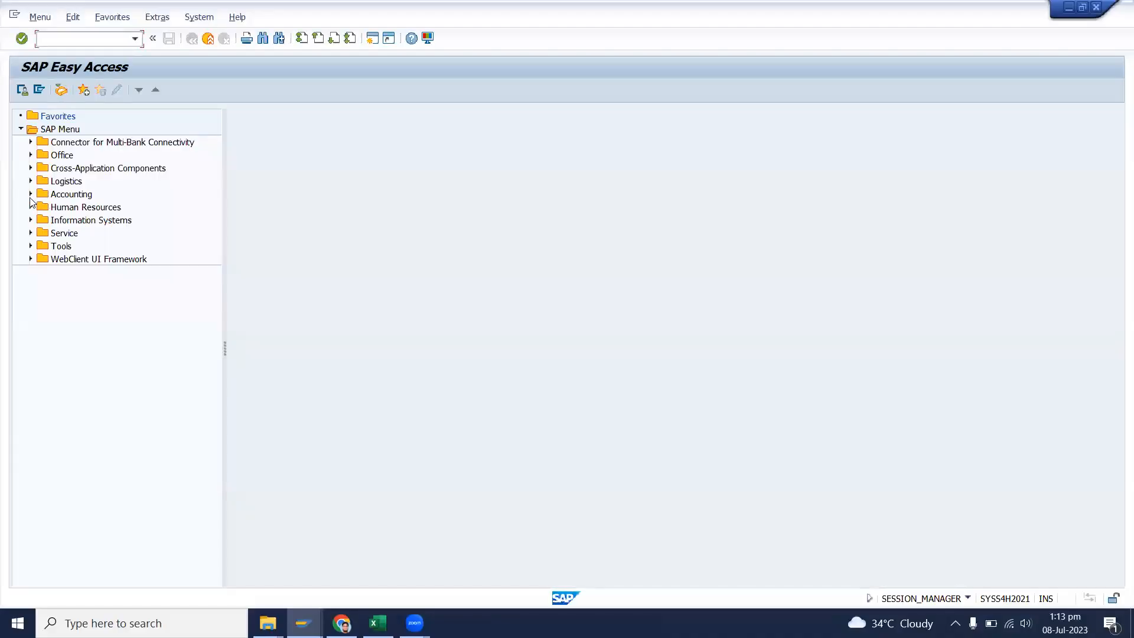
left_click(31, 194)
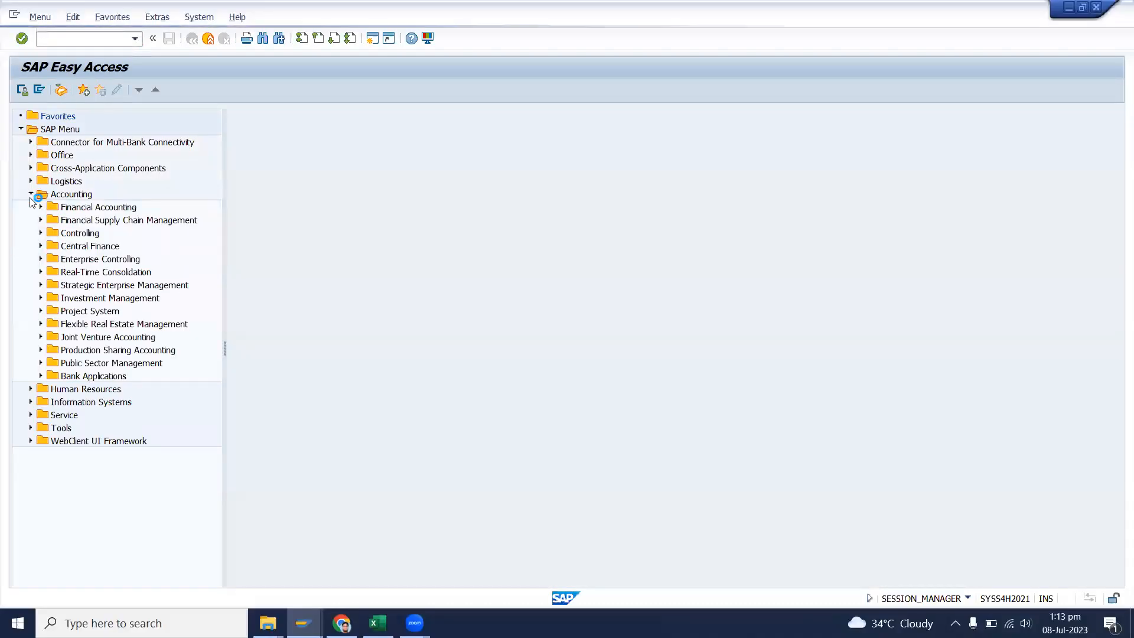
left_click(39, 234)
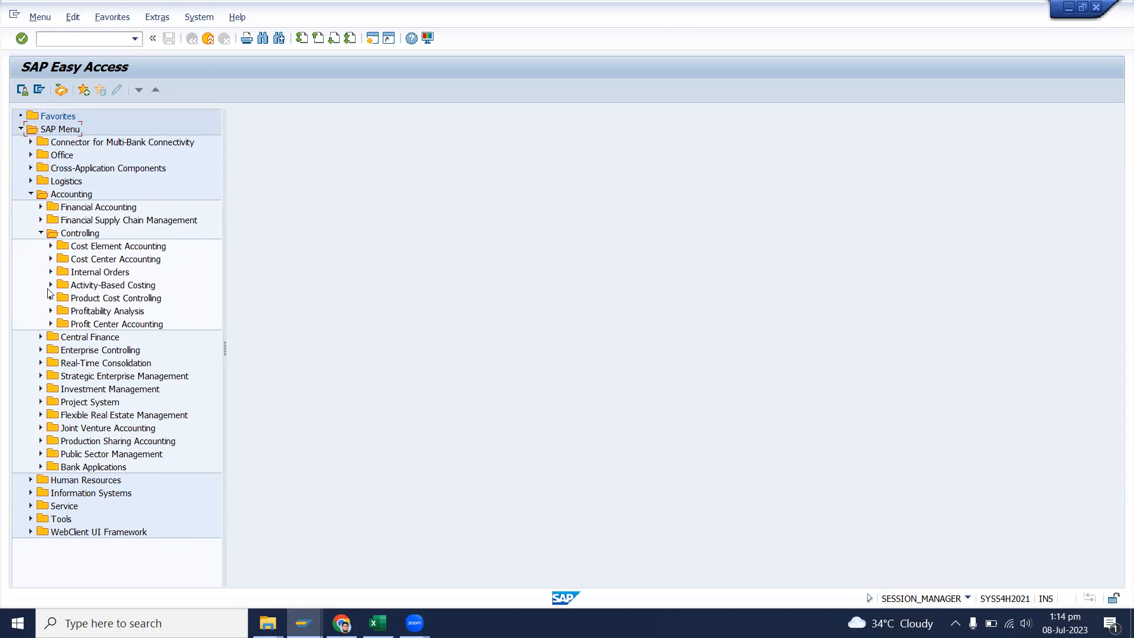
- Expand Cost Center Accounting, Master Data, Activity Type and Individual Processing in the SAP Menu tree and start KL02 - Change
left_click(51, 259)
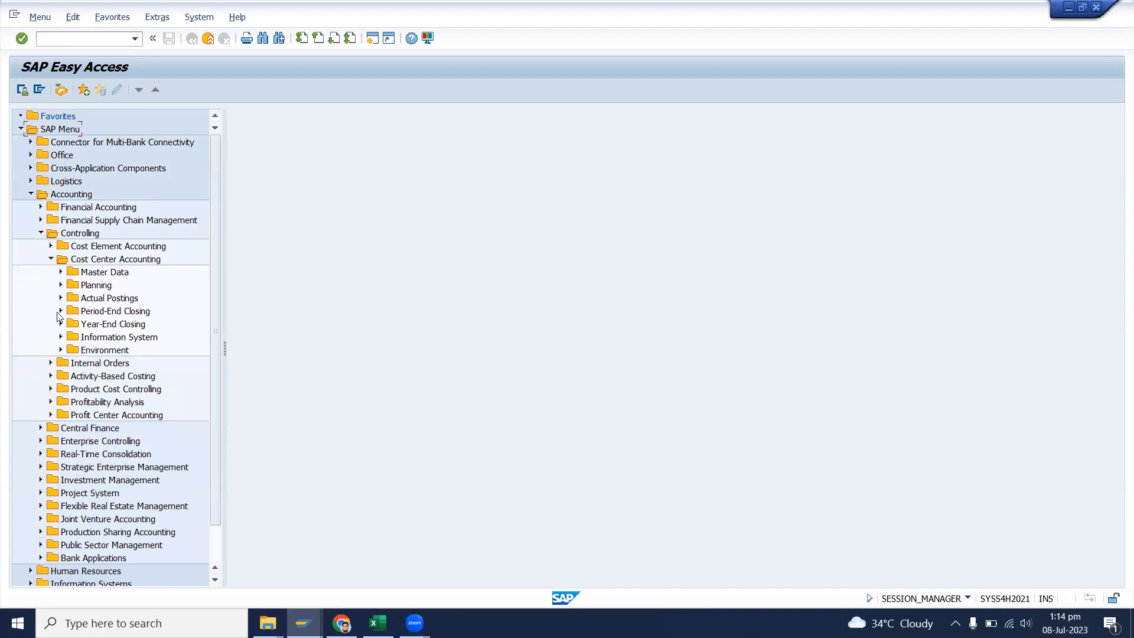
left_click(61, 271)
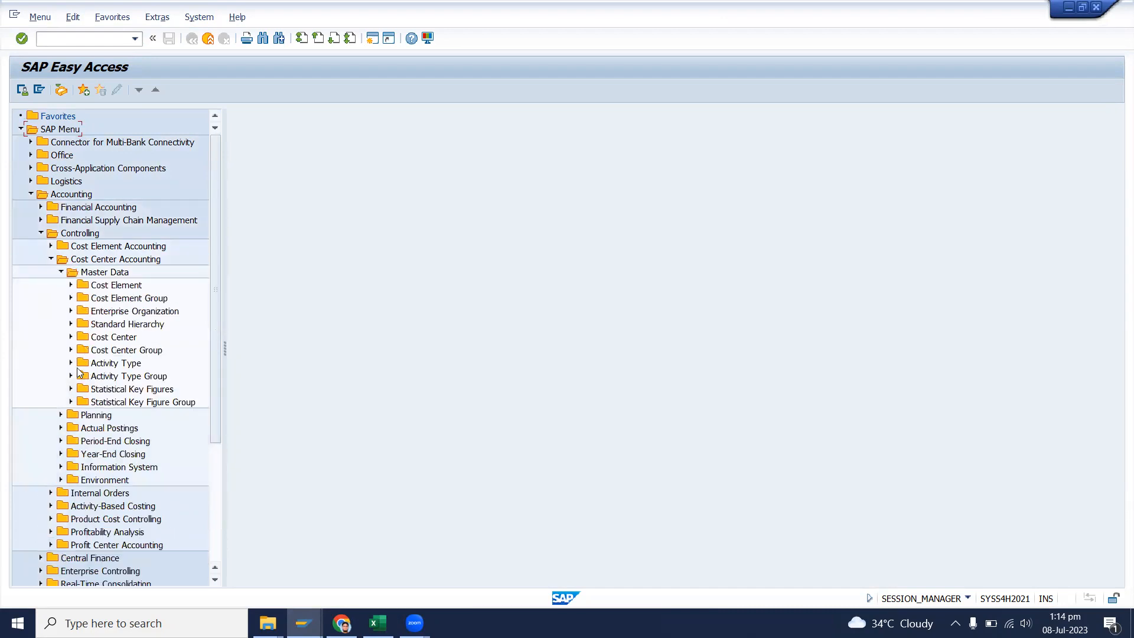
left_click(72, 363)
left_click(81, 377)
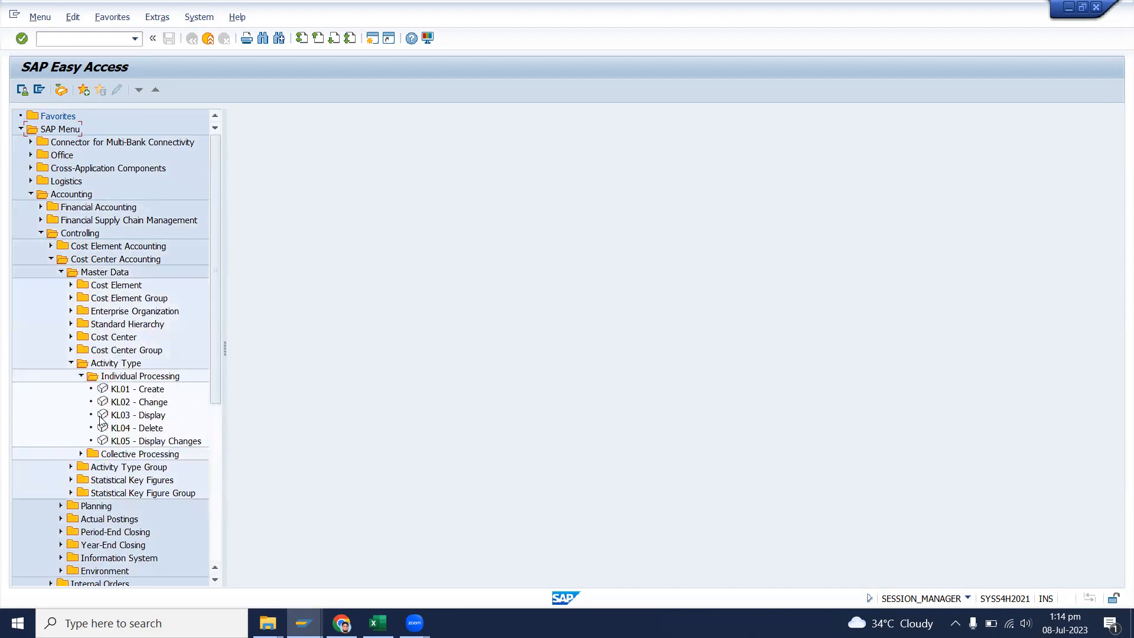
double_click(139, 402)
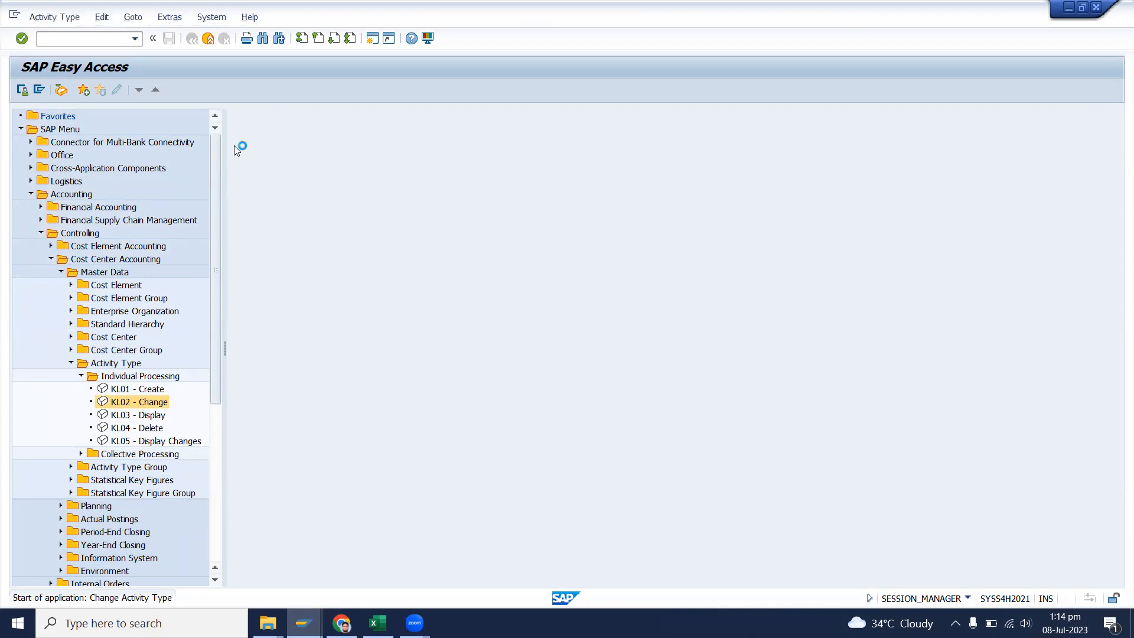
- Set the controlling area to A000, open activity type 3 and highlight its description
type("A000")
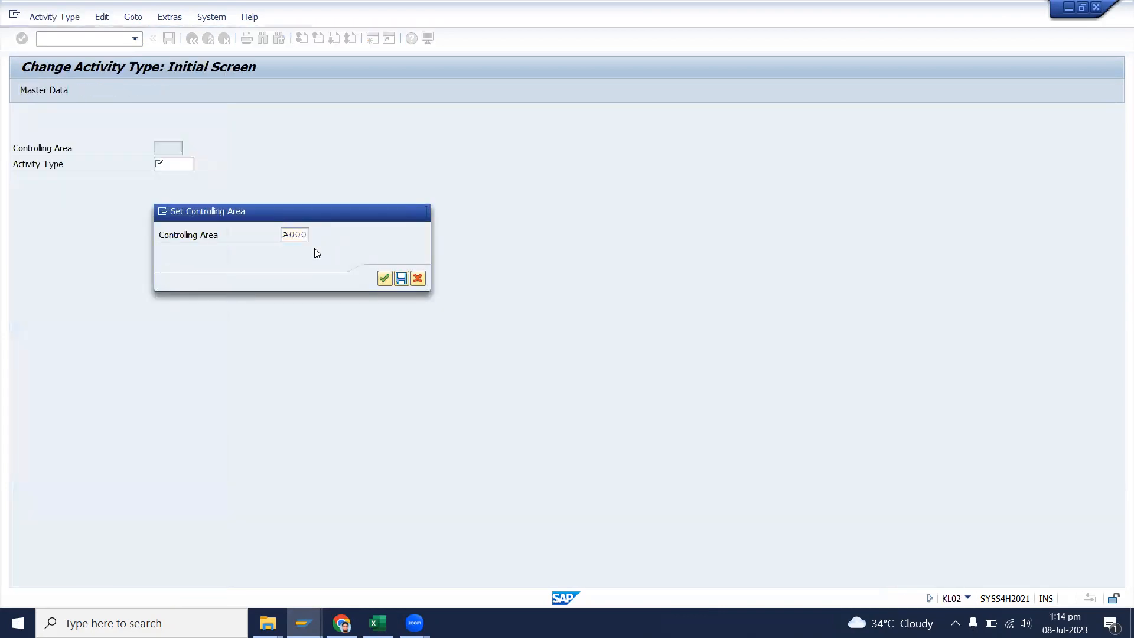
key("Return")
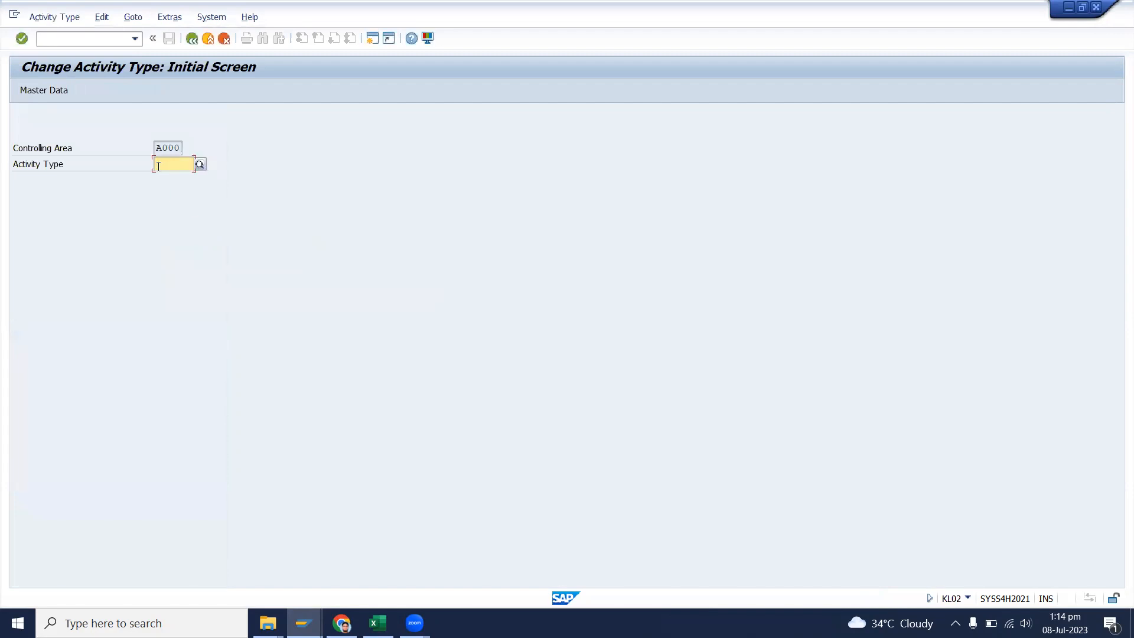
type("3")
key("Return")
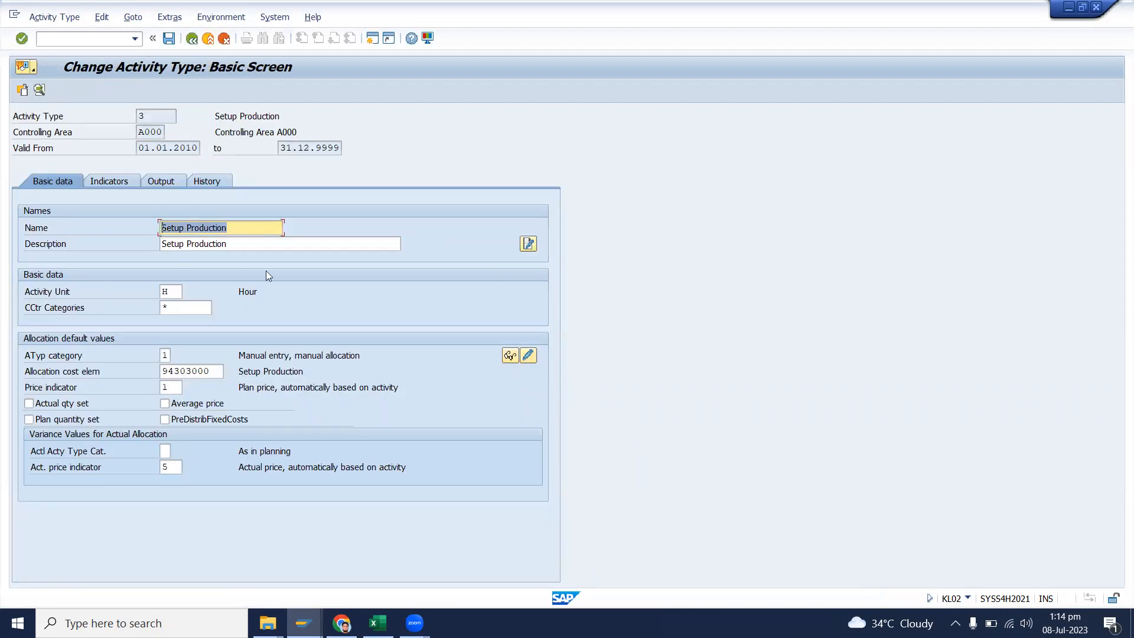
left_click_drag(263, 246, 109, 243)
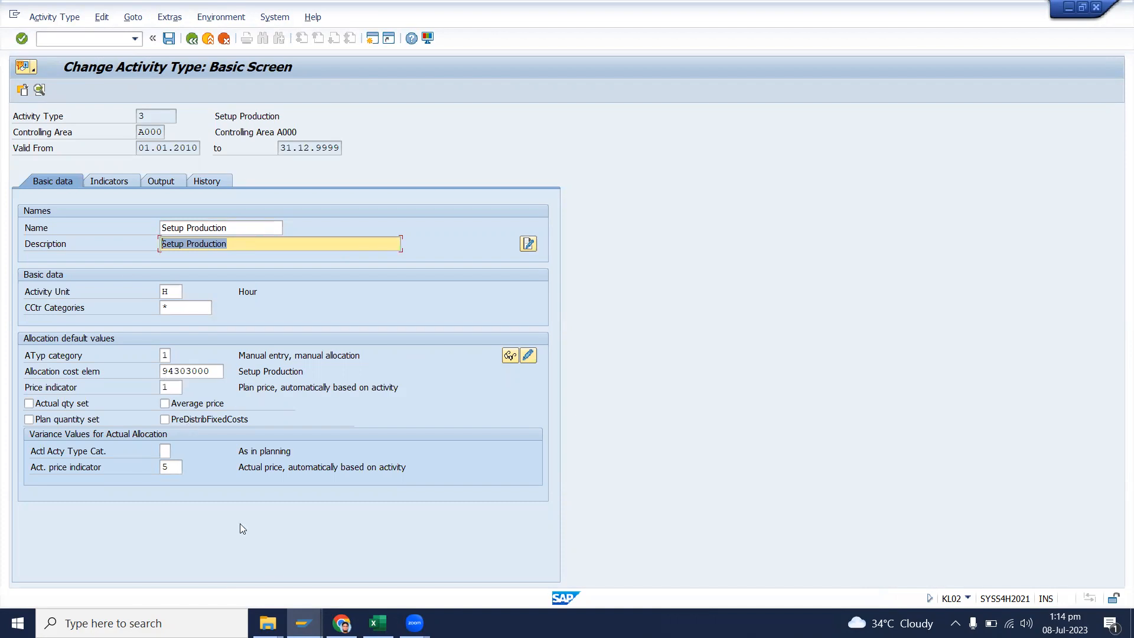
- Copy the activity type number 3 into cell N11 of the T-Code - Material sheet in Excel
left_click(154, 120)
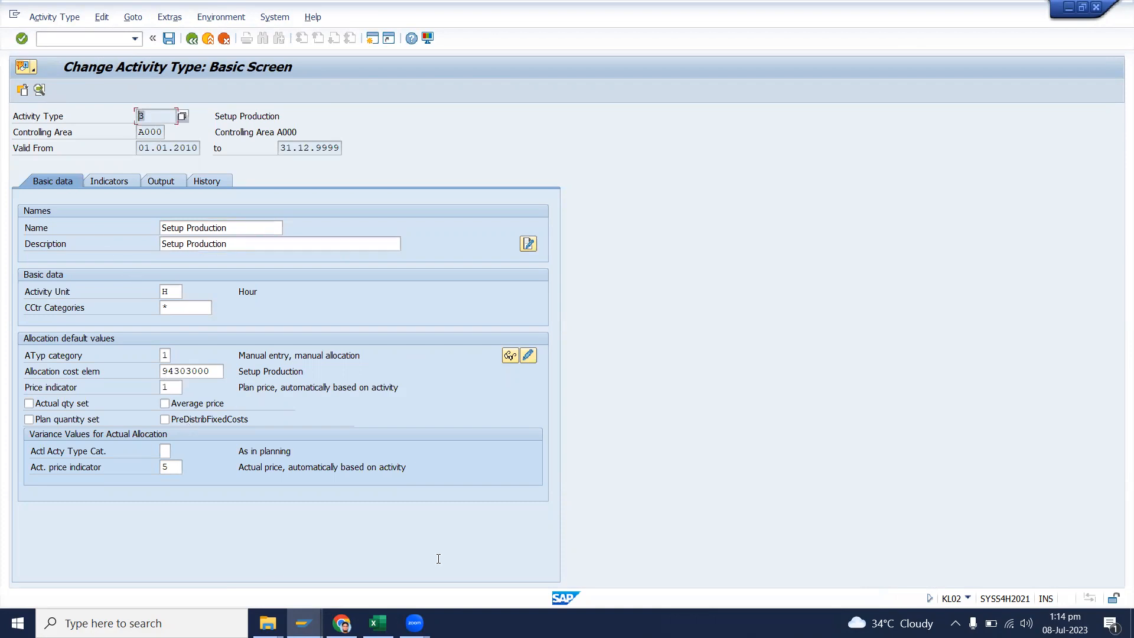
left_click(378, 623)
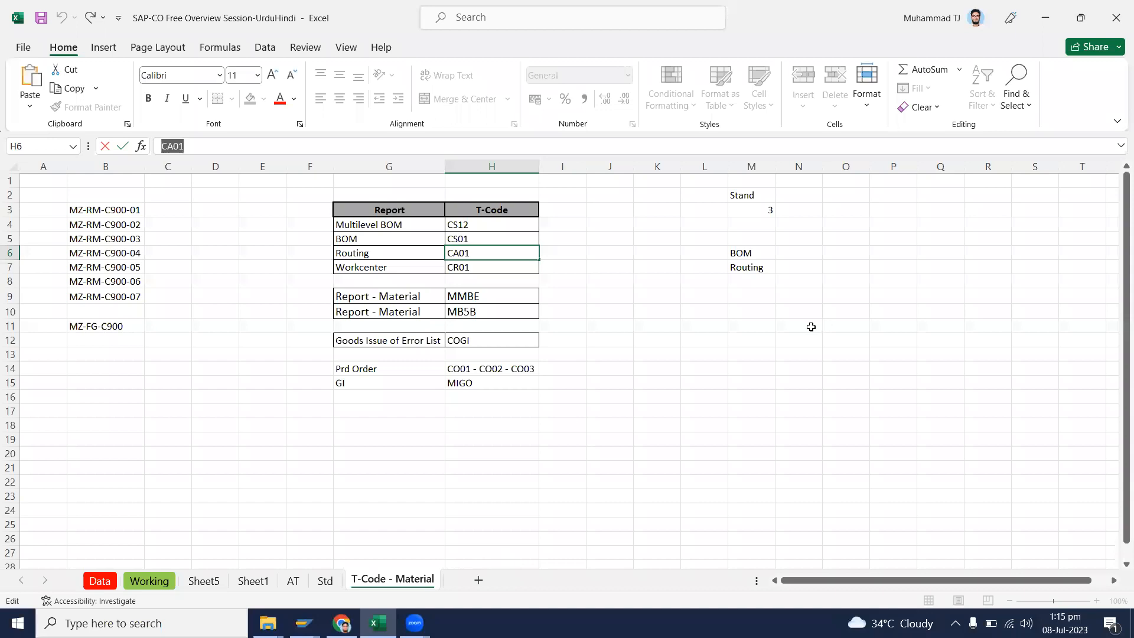
left_click(812, 327)
key("ctrl+v")
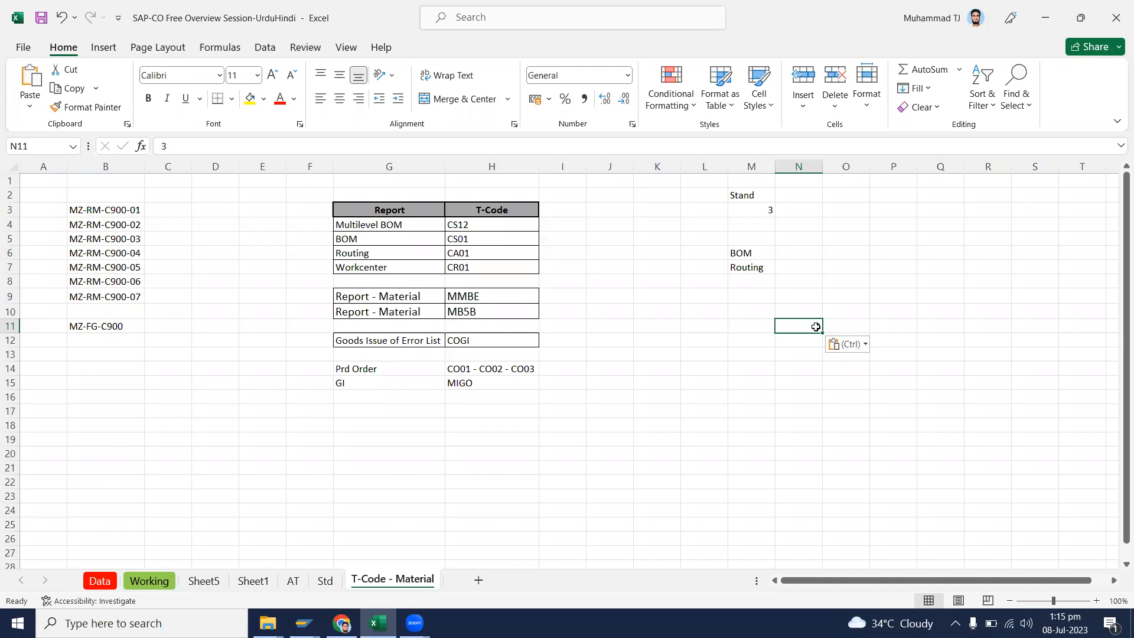
- Copy the activity type's name, Setup Production, from SAP into cell O11 in Excel and autofit column O's width
left_click(856, 327)
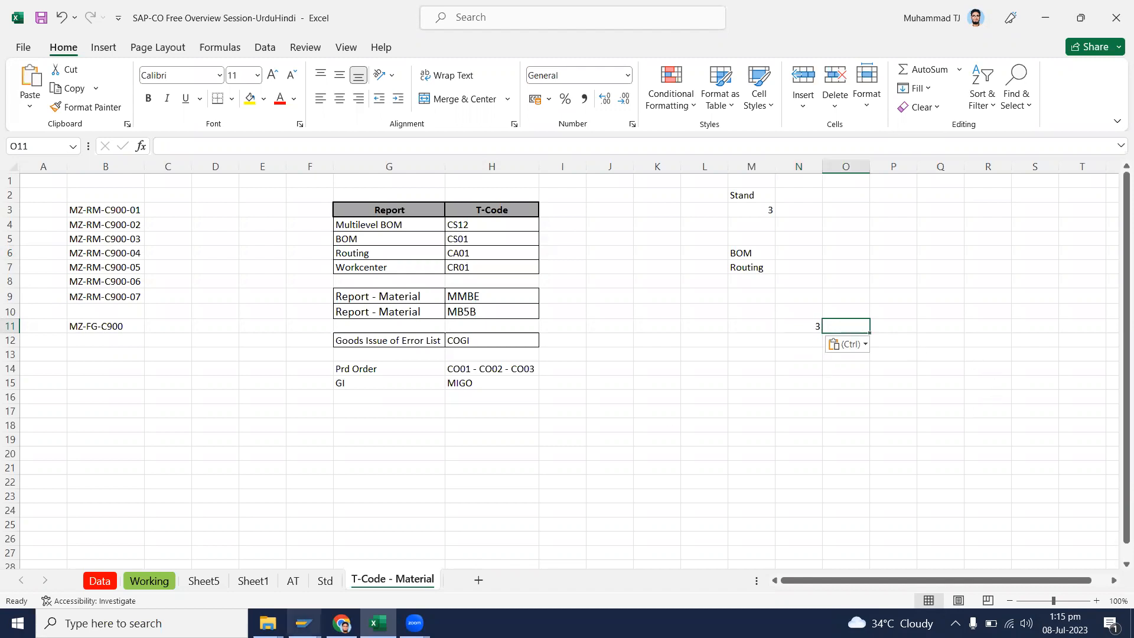
left_click(303, 622)
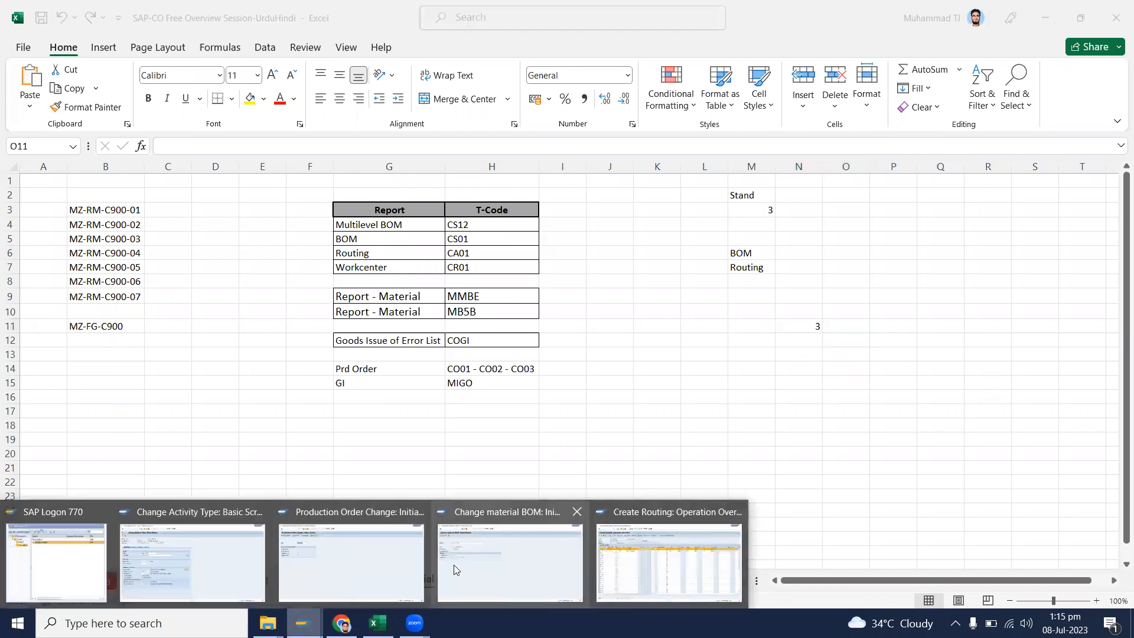
left_click(153, 563)
left_click_drag(228, 228, 121, 228)
key("ctrl+c")
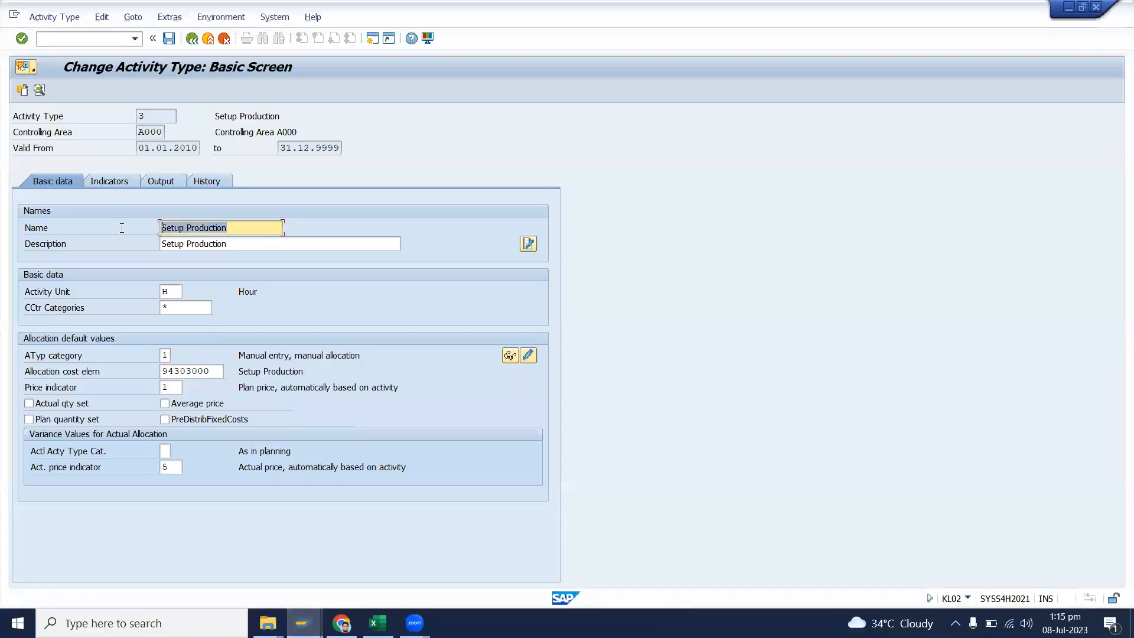
left_click(377, 622)
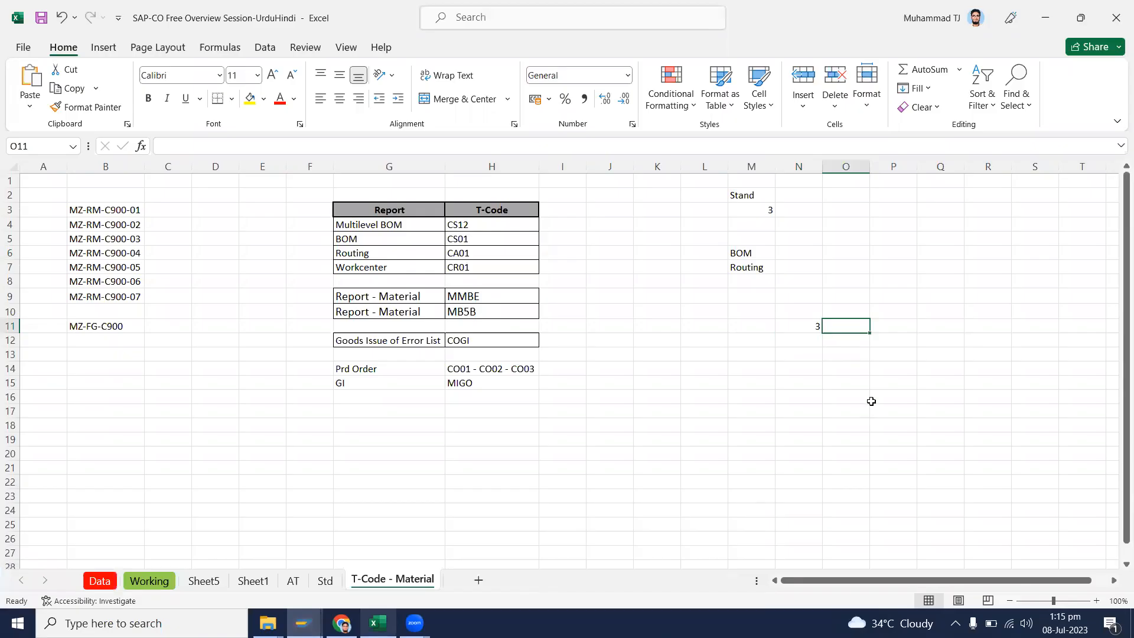
key("ctrl+v")
key("alt+h")
key("o")
key("i")
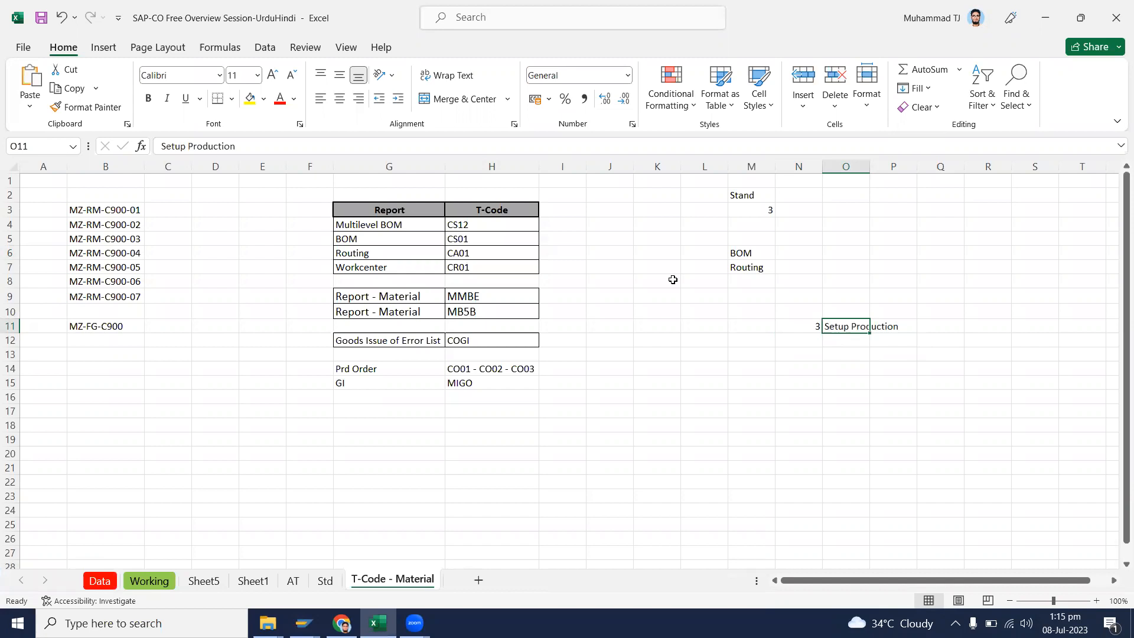
- Return to the Change Activity Type initial screen in SAP and check the routing's operation overview for the machine activity type
mouse_move(302, 622)
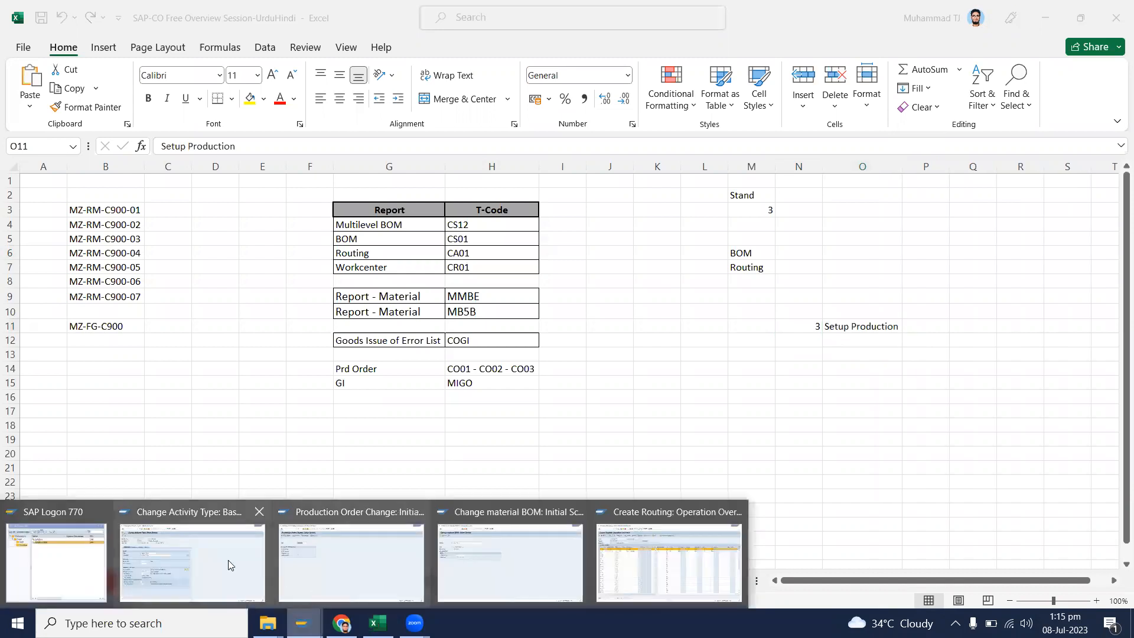
left_click(228, 560)
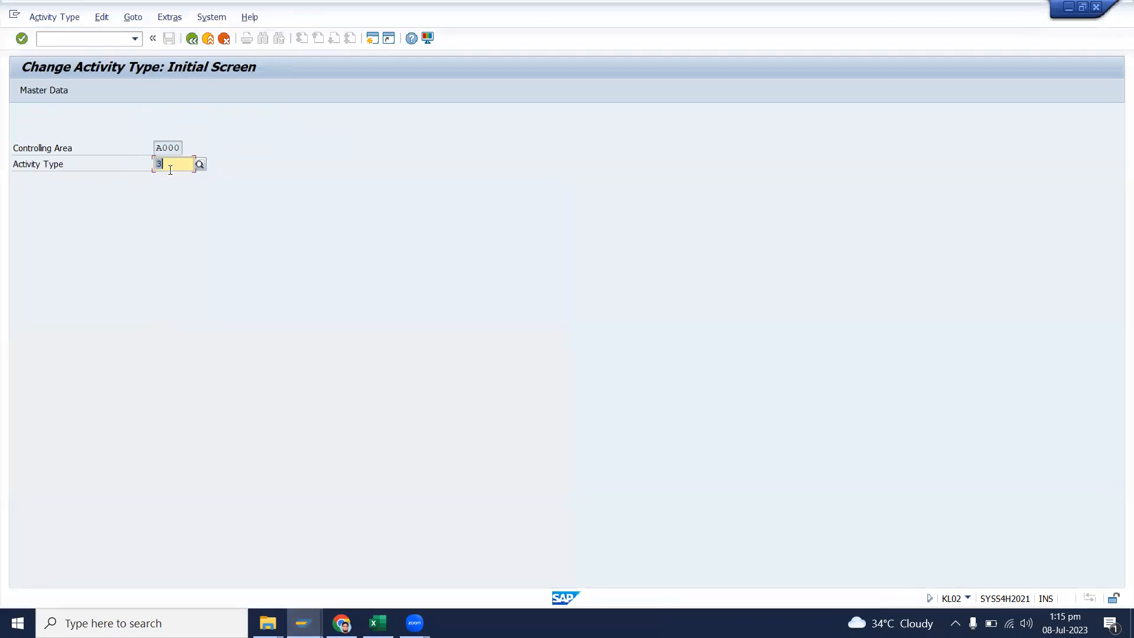
left_click(378, 622)
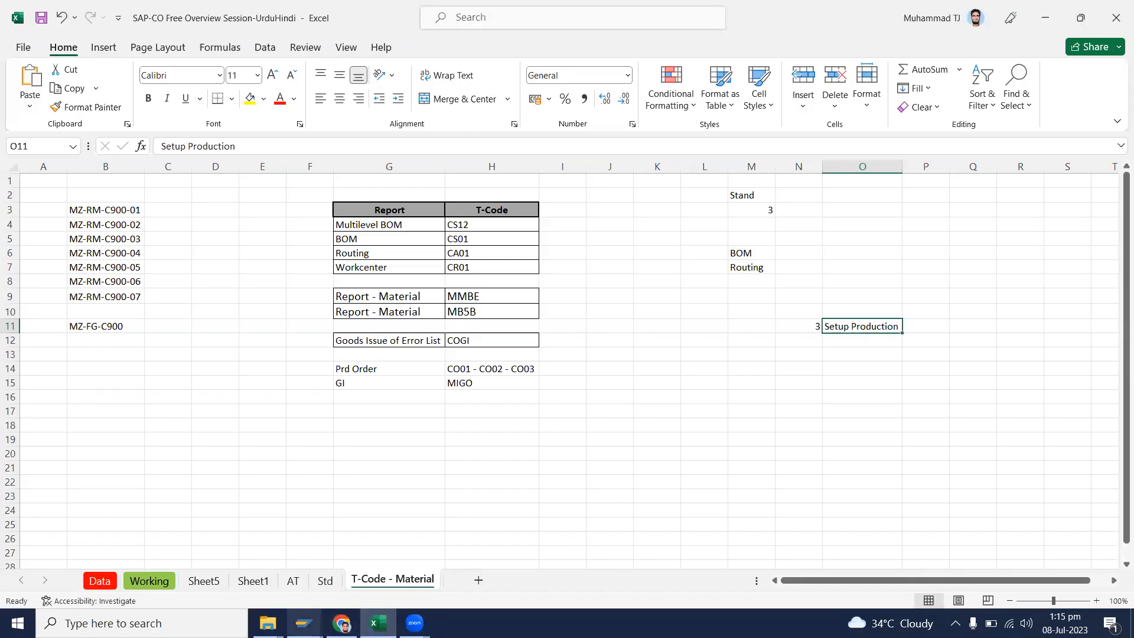
left_click(303, 622)
left_click(627, 572)
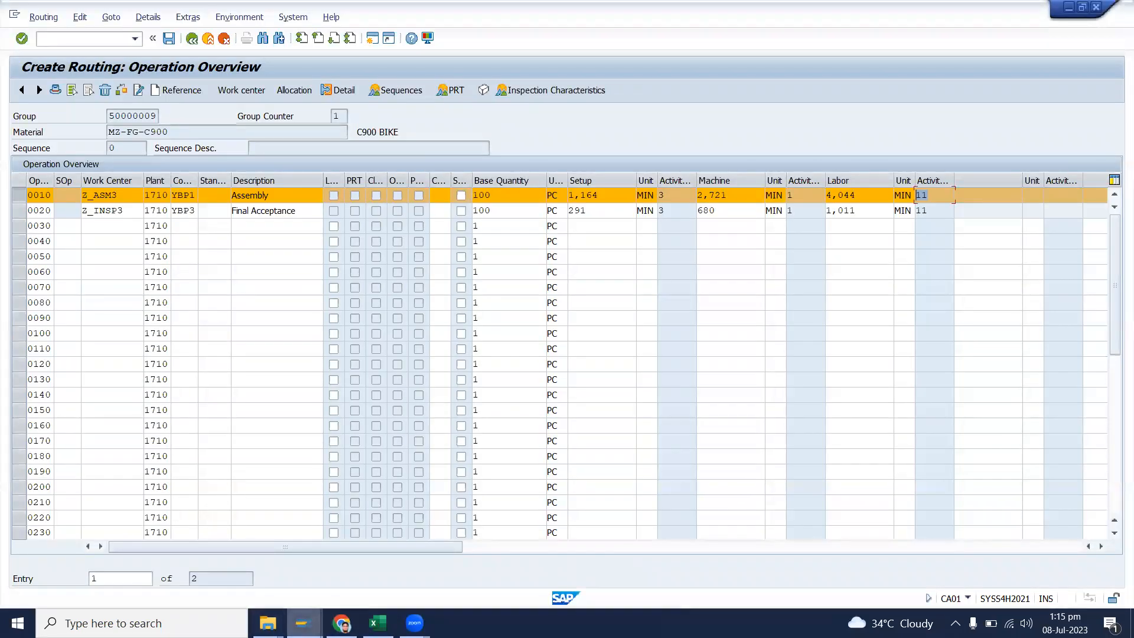
- Switch to the Change Activity Type window and open activity type 1
mouse_move(342, 622)
mouse_move(303, 622)
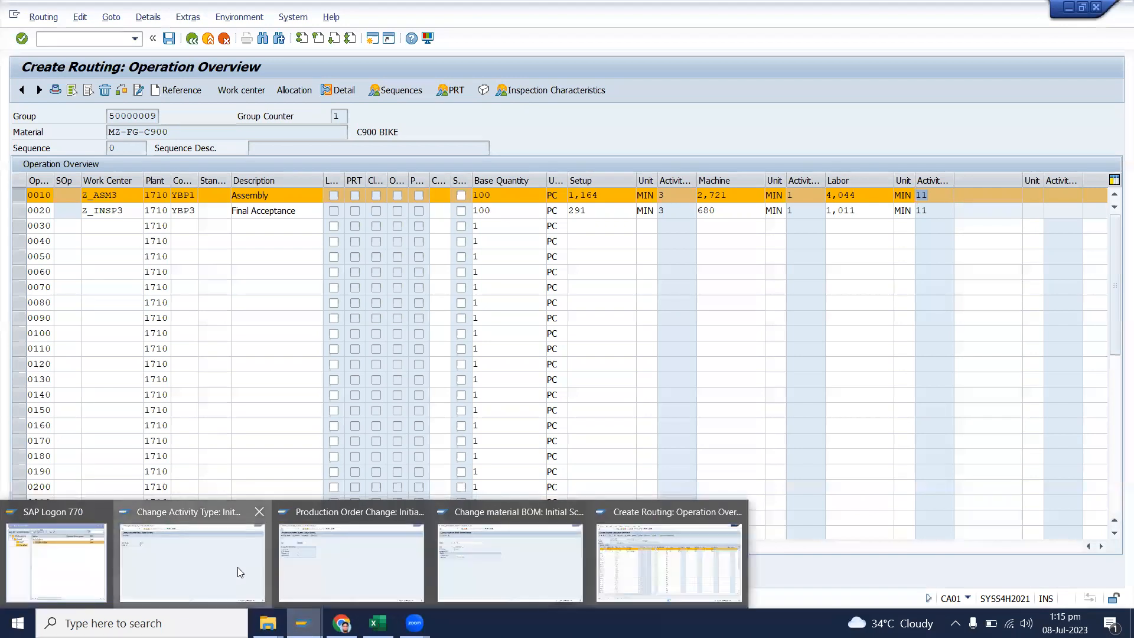
left_click(237, 567)
type("1")
key("Return")
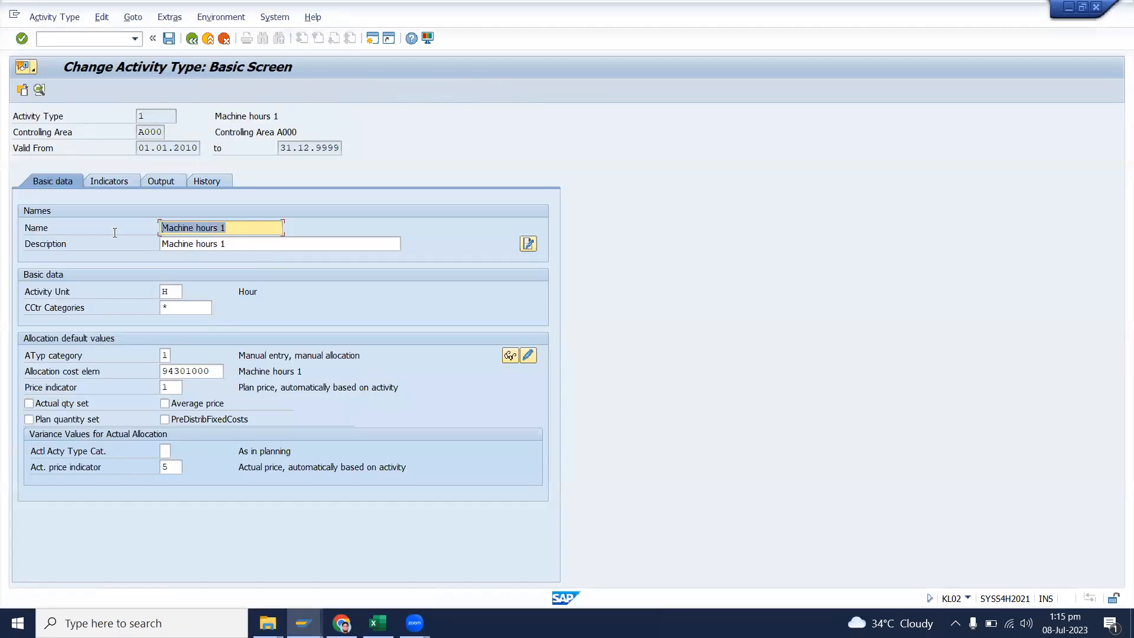
- In Excel, enter Machine hours 1 in cell O12, 1 in cell N12 and 11 in cell N13
left_click(380, 623)
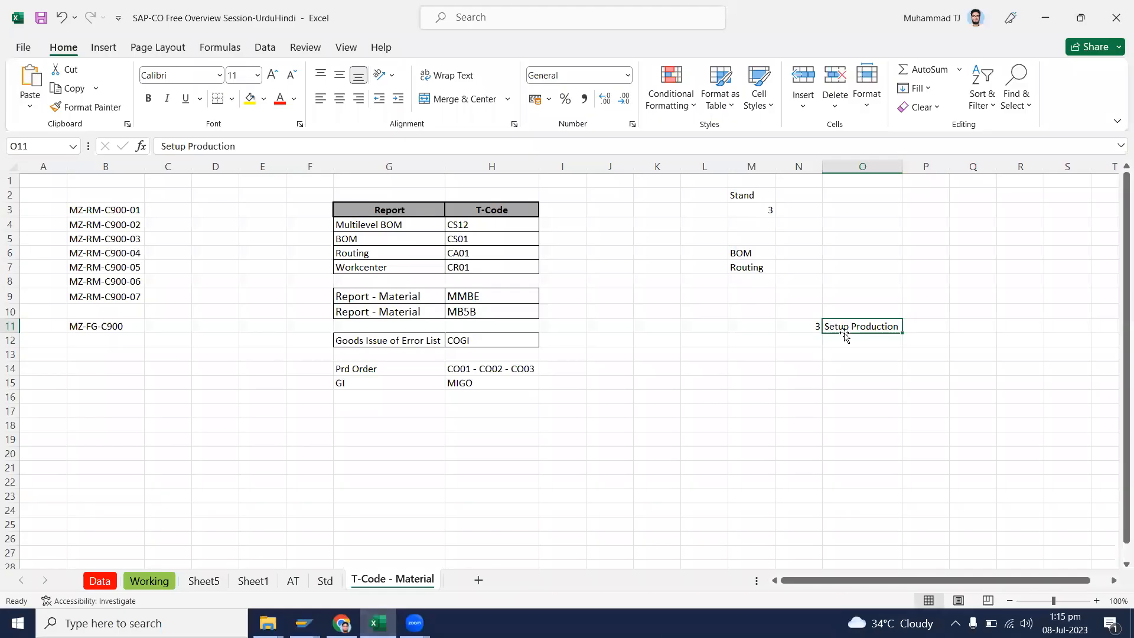
left_click(859, 340)
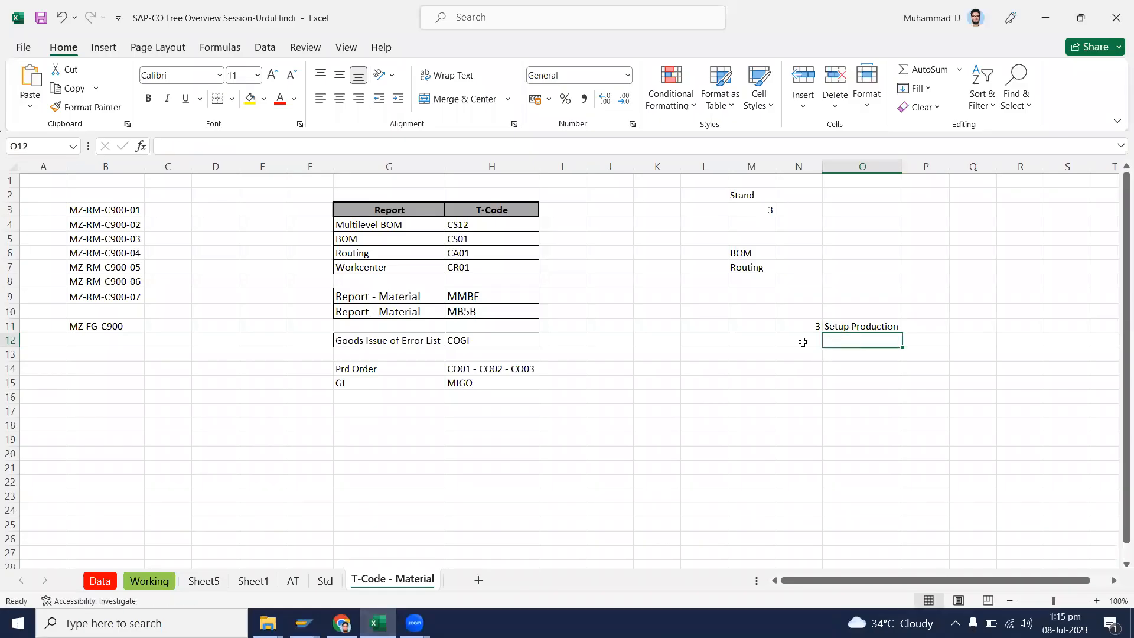
type("Machine hours 1")
left_click(803, 343)
type("1")
key("Return")
type("11")
key("Return")
- Return to the Change Activity Type initial screen in SAP and open activity type 11
left_click(302, 623)
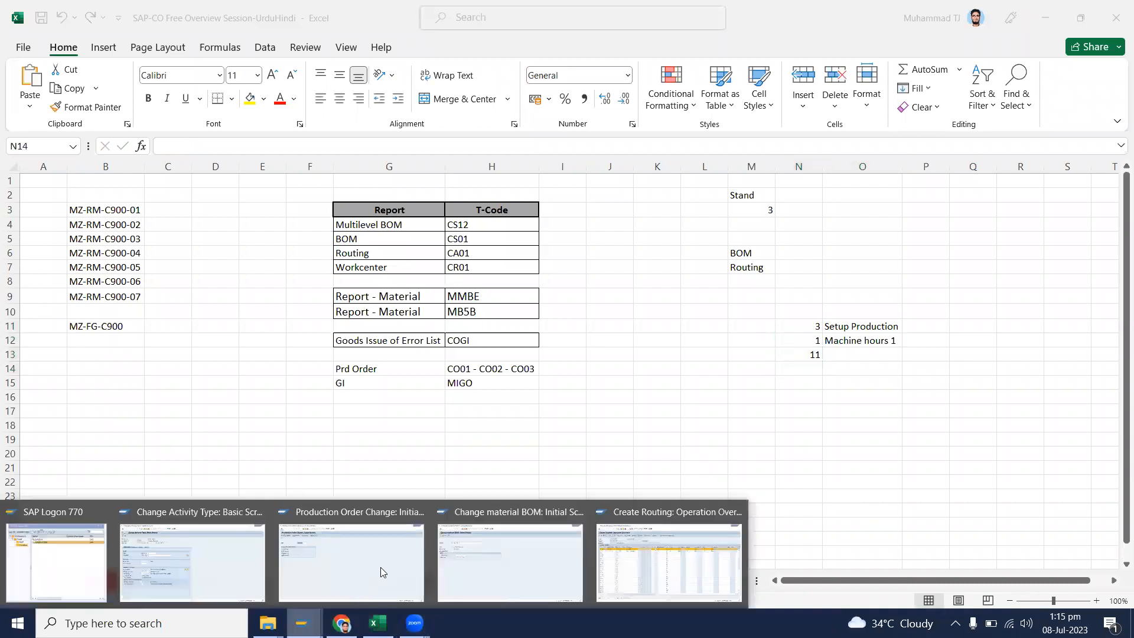
left_click(158, 576)
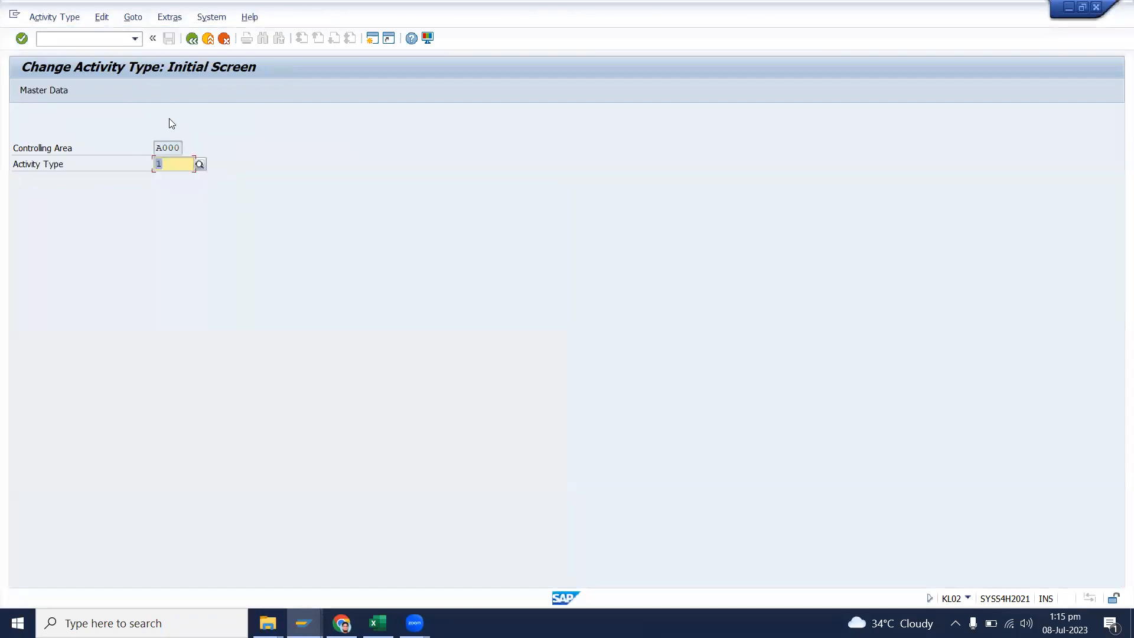
type("11")
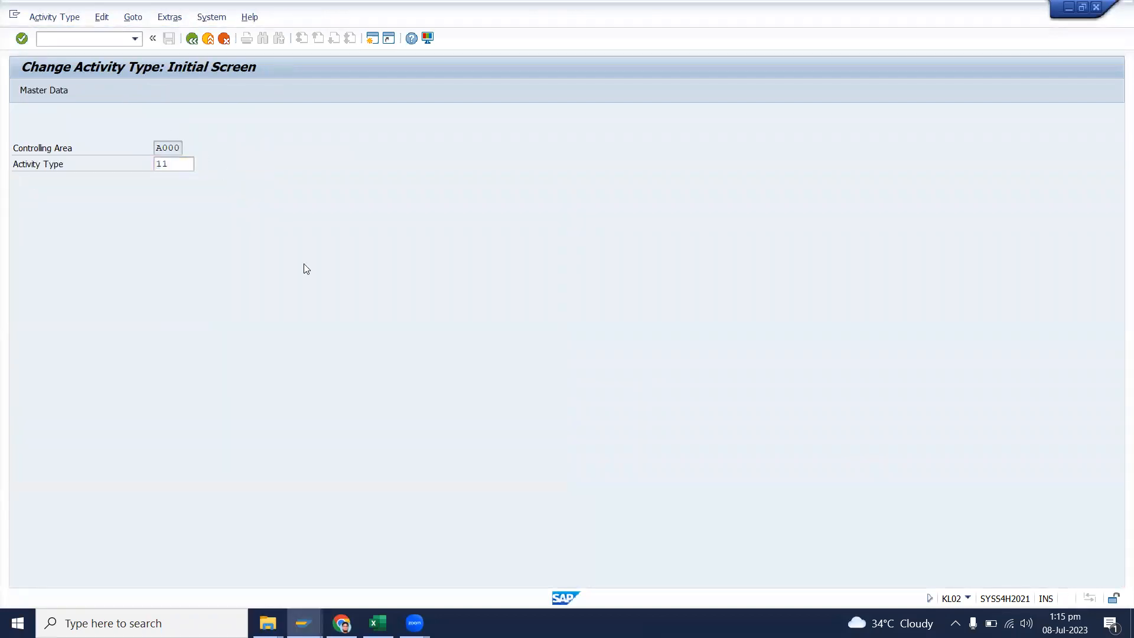
key("Return")
- Copy the activity type's name, Personnel Hours, into cell O13 of the Excel sheet
left_click_drag(248, 230, 148, 231)
key("ctrl+c")
left_click(375, 556)
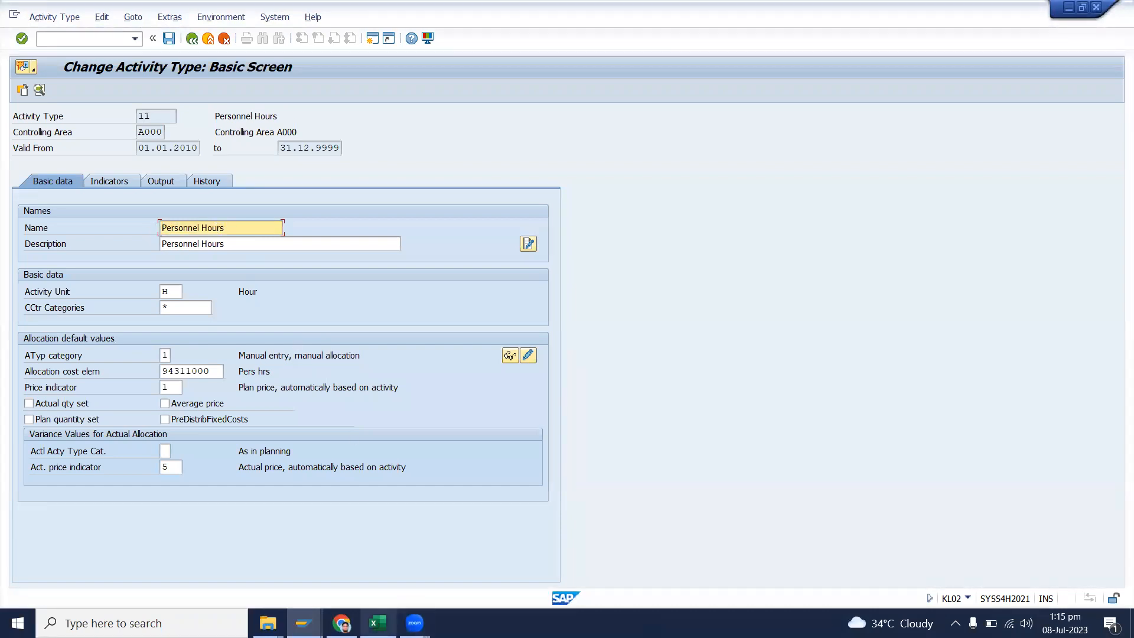
key("alt+Tab")
left_click(855, 354)
key("ctrl+v")
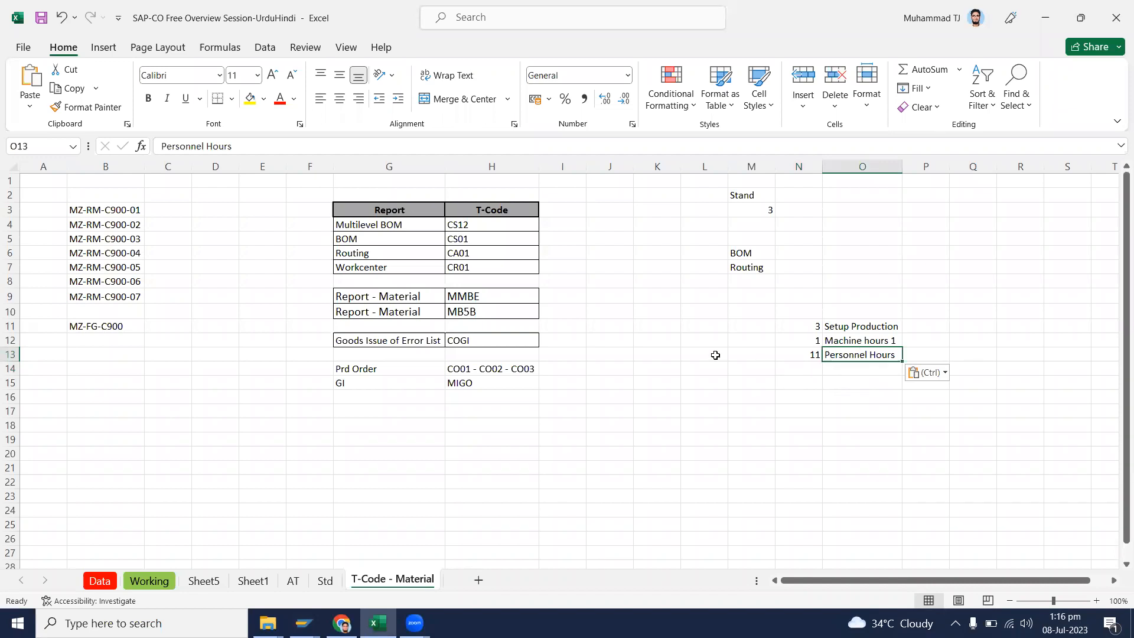
- Copy the Assembly operation's setup time, 1,164, from the SAP routing into cell P11 of the Excel sheet
left_click(303, 623)
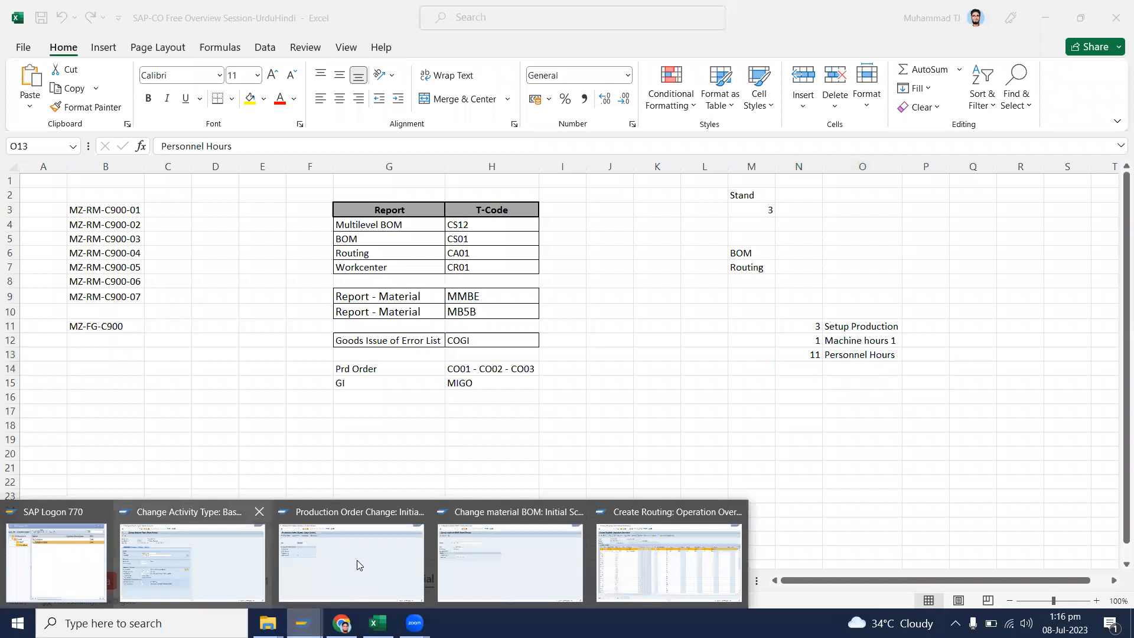
left_click(676, 560)
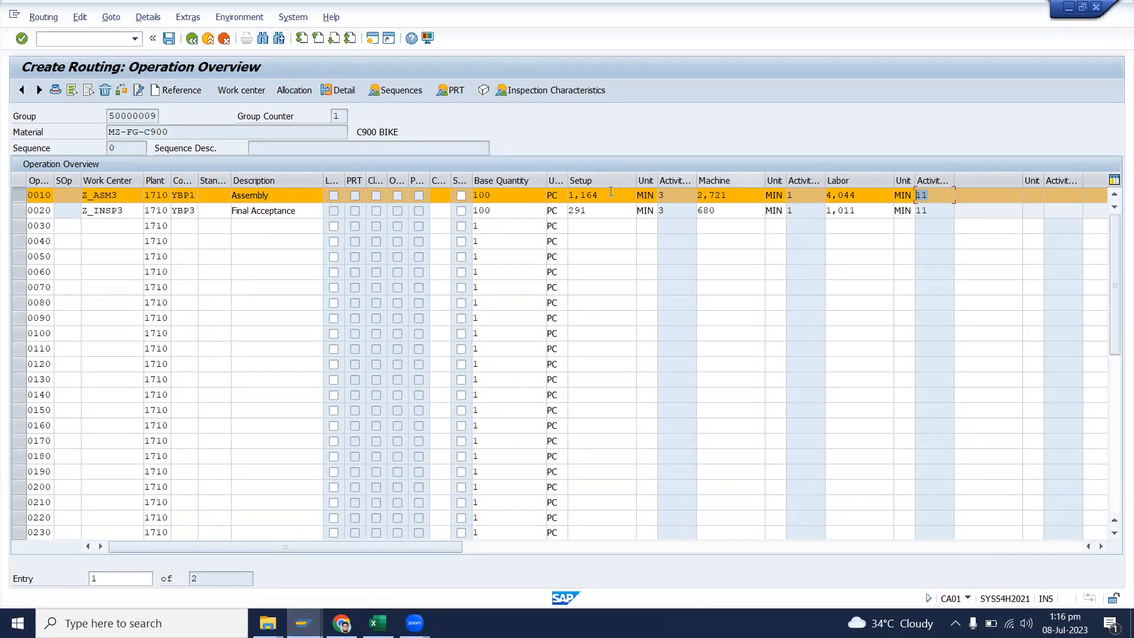
left_click(658, 195)
left_click_drag(616, 194, 562, 194)
key("ctrl+c")
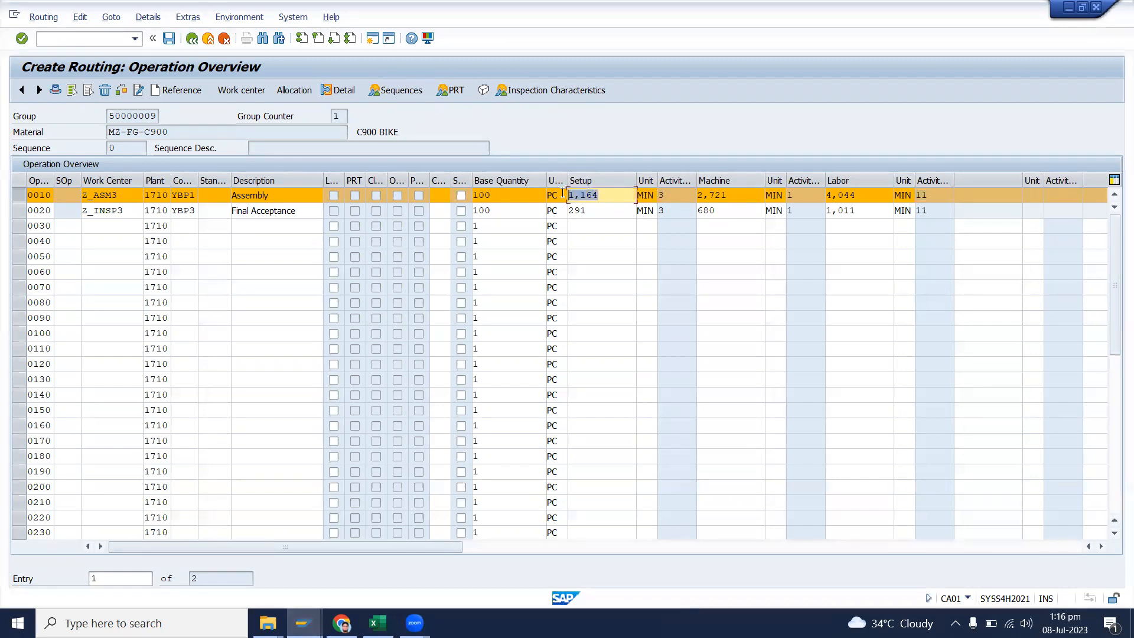
left_click(378, 623)
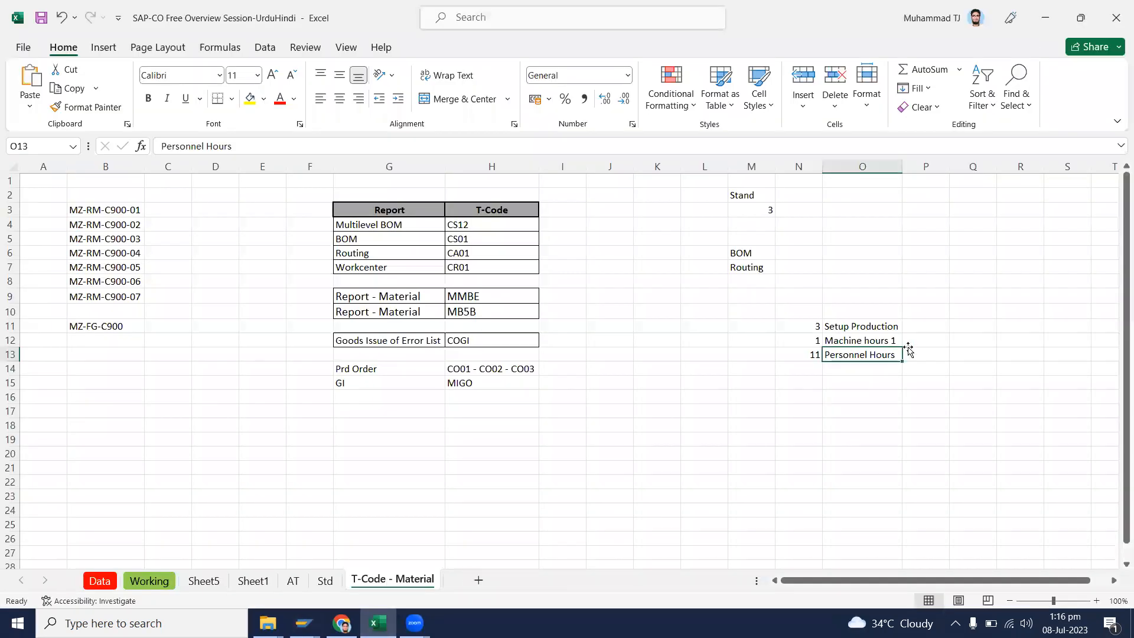
left_click(936, 326)
key("ctrl+v")
- Enter the heading Asbly in cell P9 above the copied setup time
left_click(936, 294)
type("A")
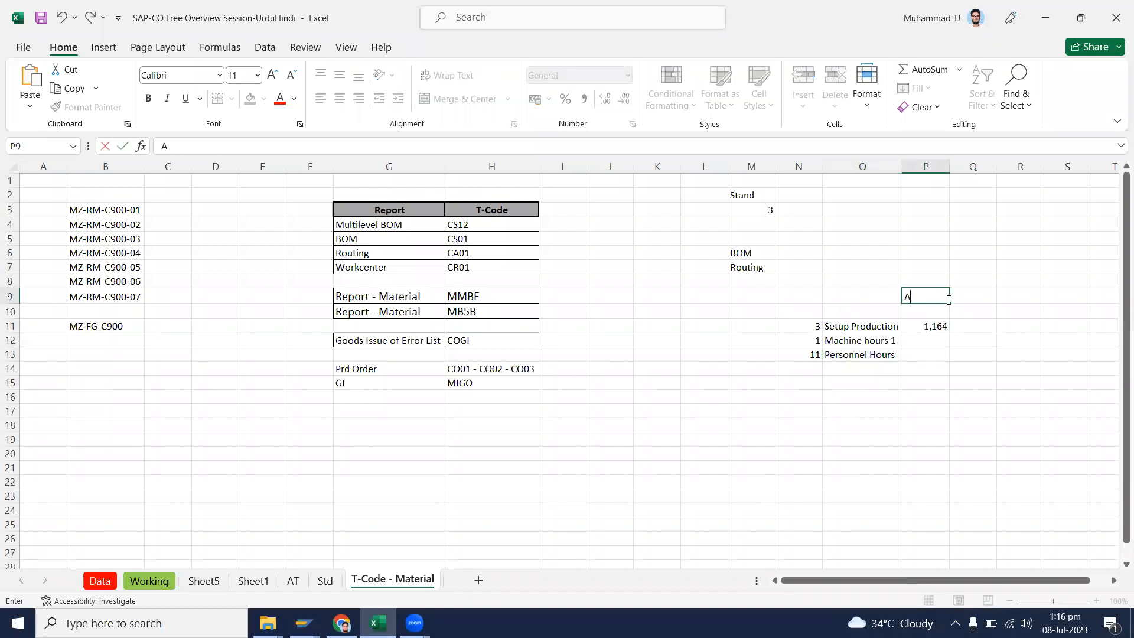
key("Return")
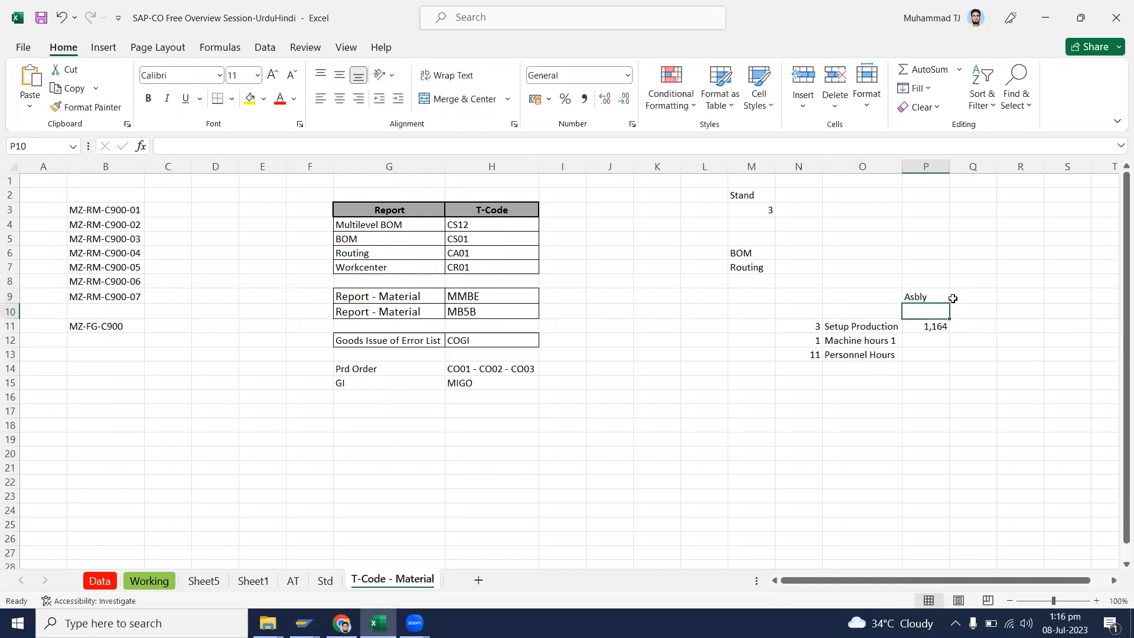
- Copy the Assembly operation's machine time, 2,721, from the SAP routing into cell P12 of the Excel sheet
left_click(378, 623)
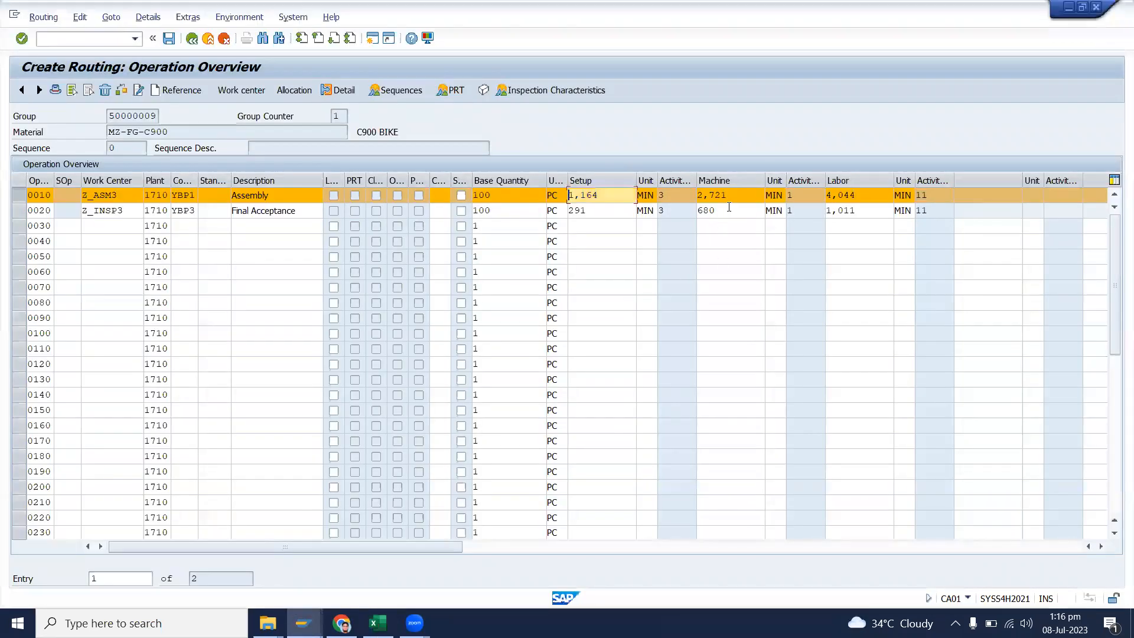
left_click_drag(736, 198, 669, 188)
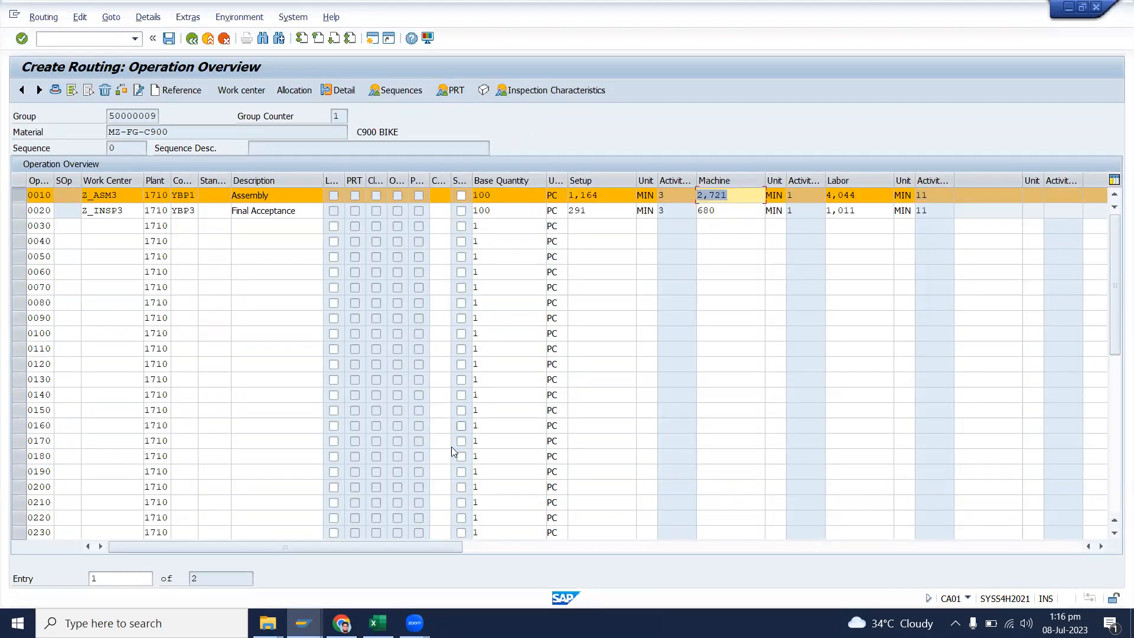
key("ctrl+c")
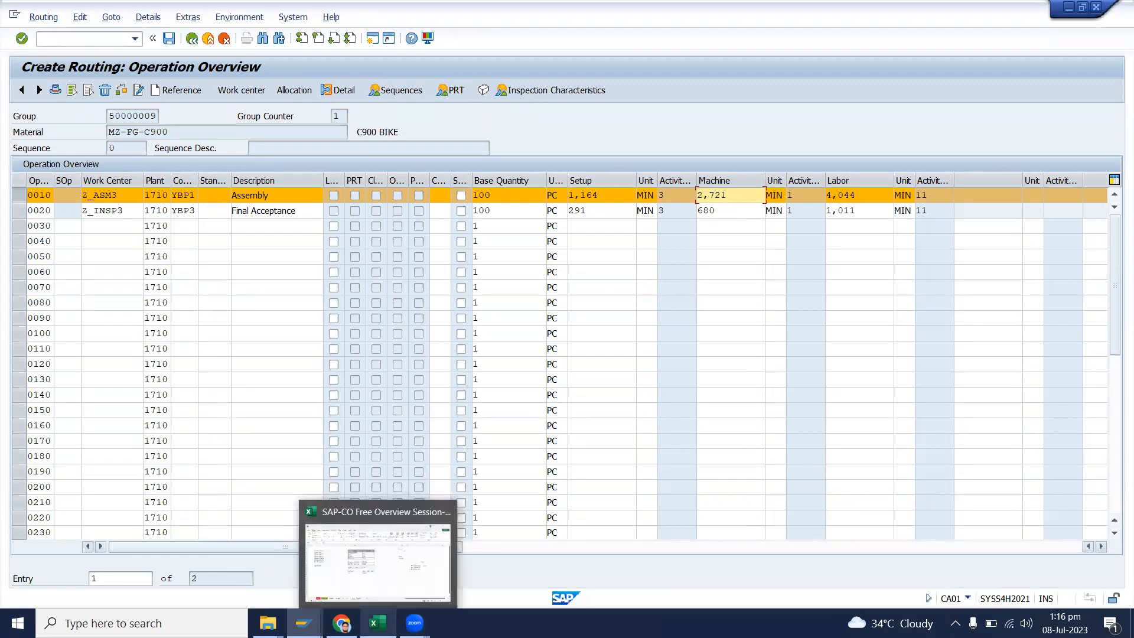
left_click(375, 555)
left_click(972, 329)
left_click(945, 340)
key("ctrl+v")
- Enter the unit Min in cell P10 below the Asbly heading
left_click(929, 308)
type("Min")
key("Return")
- Copy the Assembly operation's labor time, 4,044, from the SAP routing into cell P13 of the Excel sheet
left_click(377, 618)
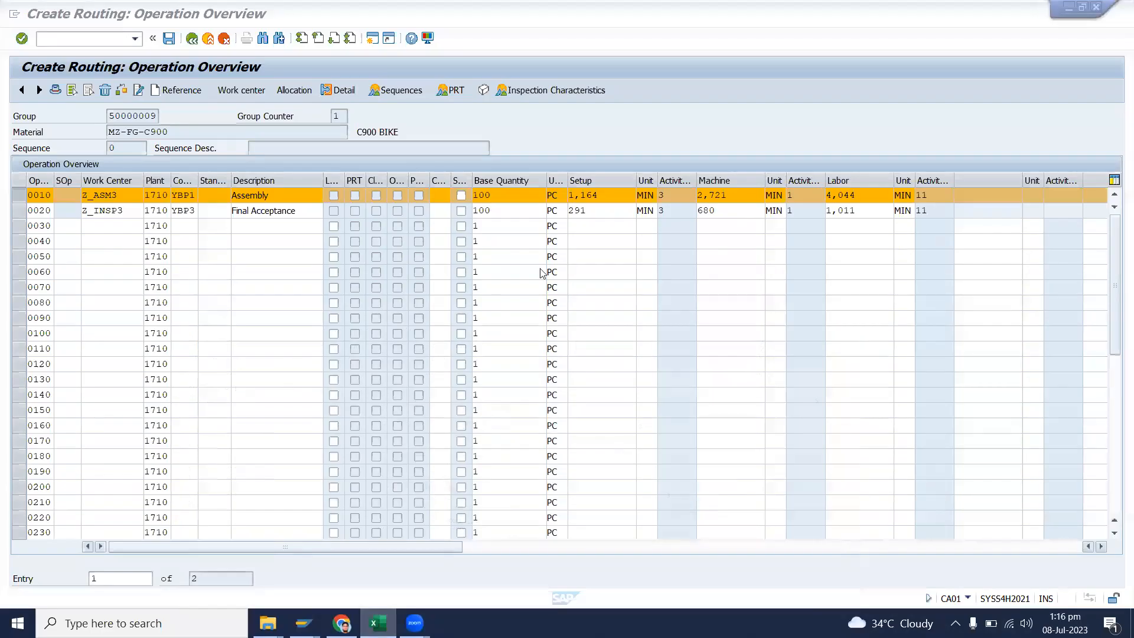
double_click(840, 194)
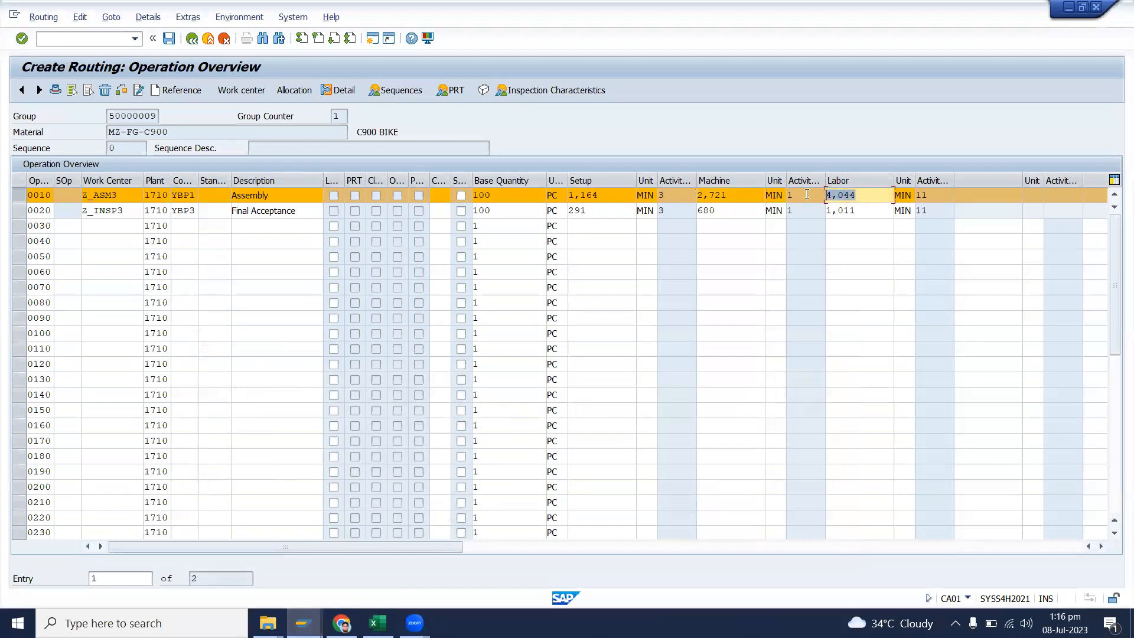
left_click(378, 623)
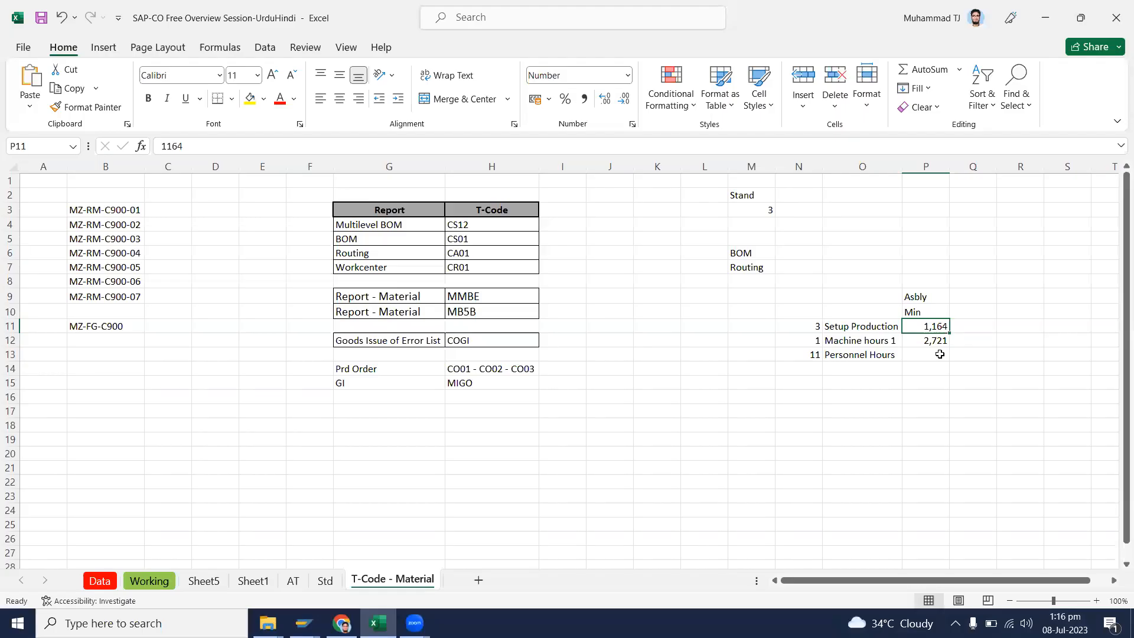
left_click(938, 355)
key("ctrl+v")
left_click(934, 299)
- Copy the Final Acceptance operation's setup time, 291, from the SAP routing into cell Q11 of the Excel sheet
key("alt+Tab")
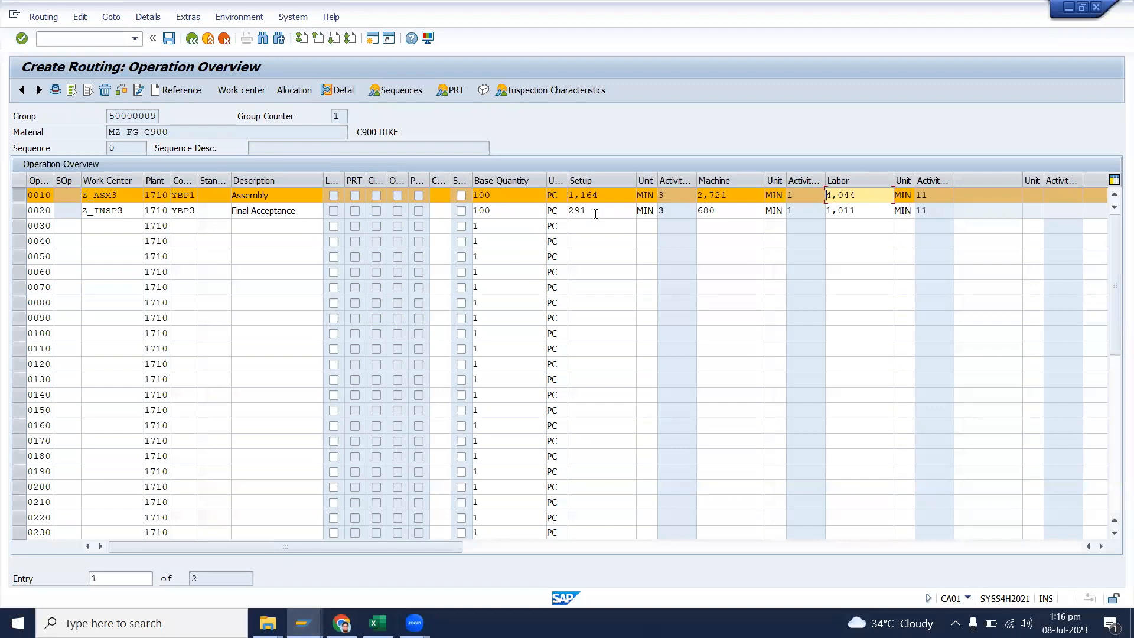
left_click_drag(595, 213, 564, 216)
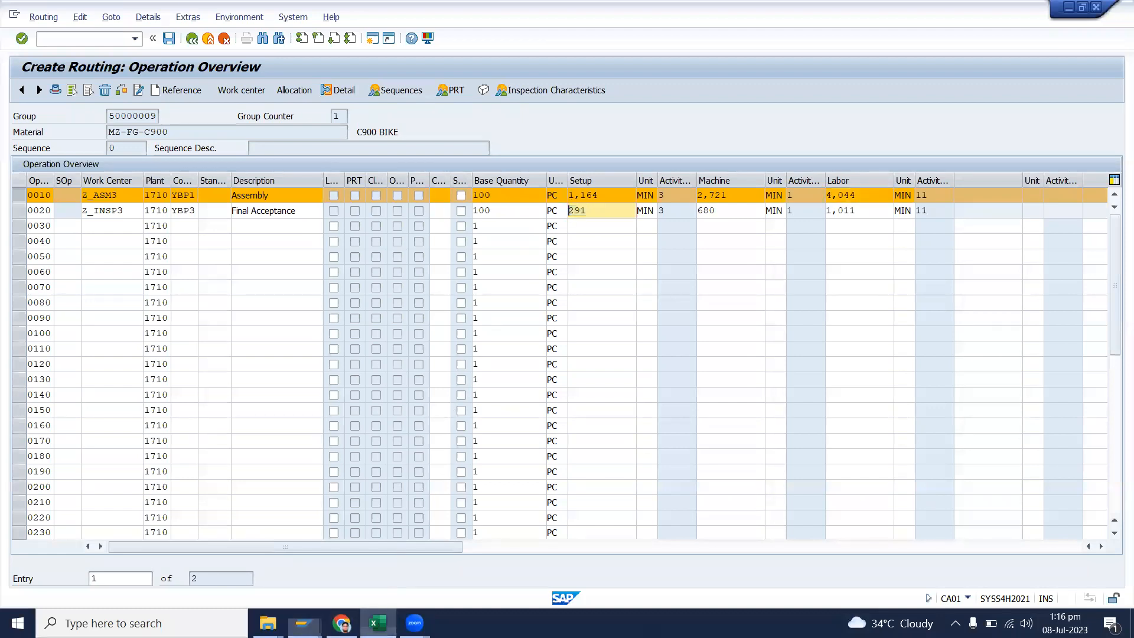
left_click(378, 622)
left_click(979, 326)
key("ctrl+v")
- Enter the heading Accpt in cell Q9 and the unit Min in cell Q10
left_click(982, 299)
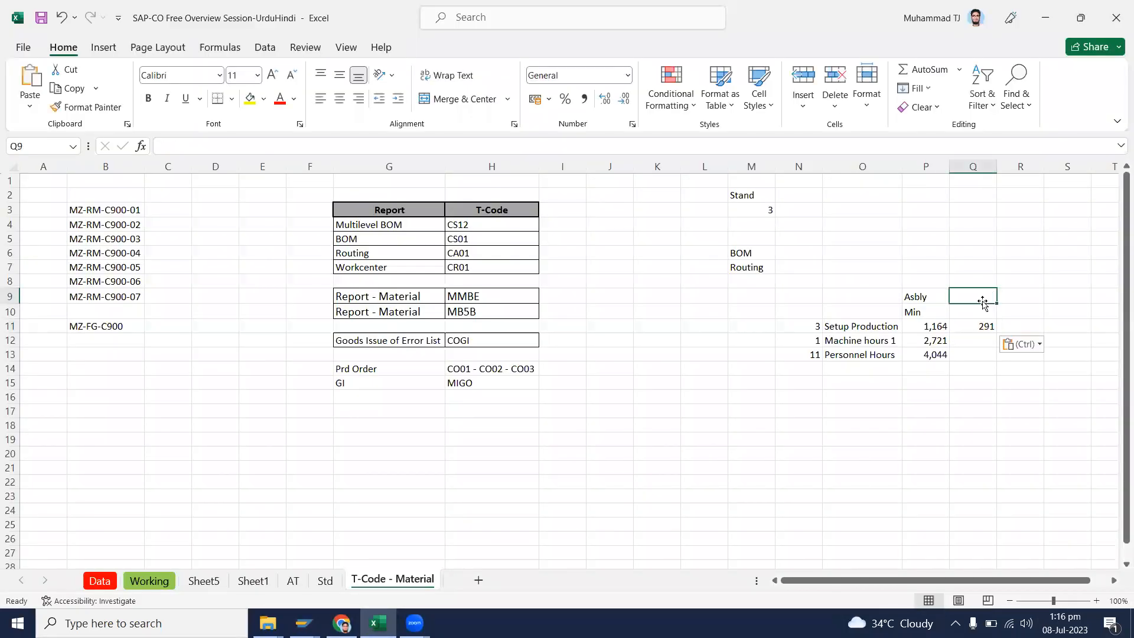
type("Axx")
key("BackSpace")
key("BackSpace")
type("ccpt")
key("Return")
type("Min")
key("Return")
- Copy the Final Acceptance operation's machine time, 680, from the SAP routing into cell Q12 of the Excel sheet
left_click(378, 623)
left_click_drag(744, 207, 684, 202)
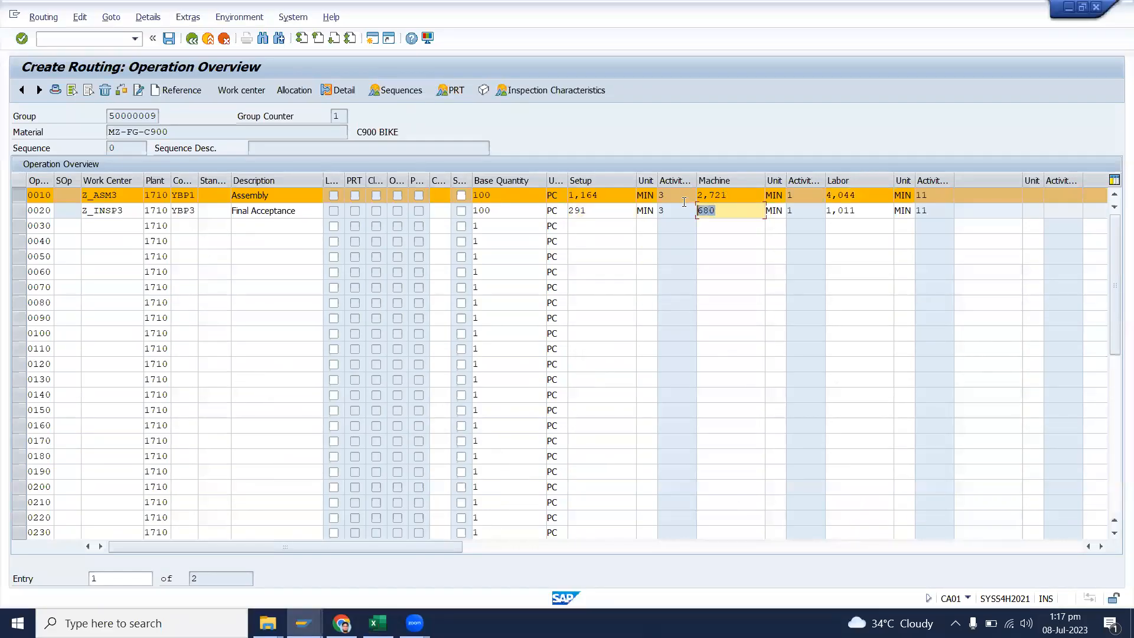
left_click(378, 623)
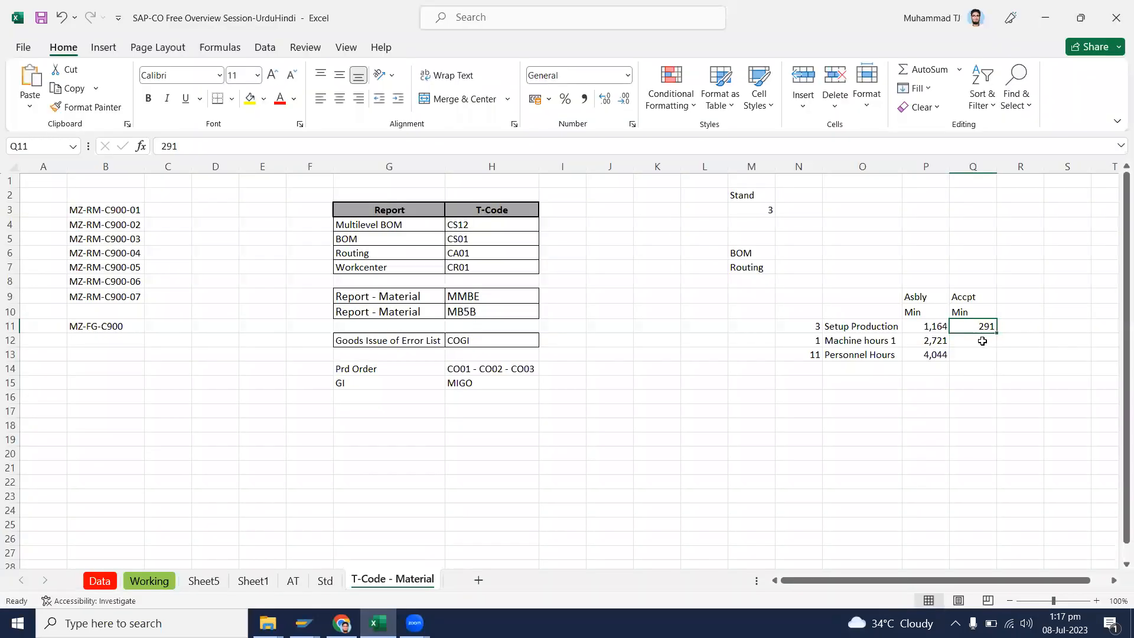
left_click(978, 341)
key("ctrl+v")
- Enter the Final Acceptance operation's labor time, 1011, in cell Q13
left_click(979, 357)
type("1011")
key("Return")
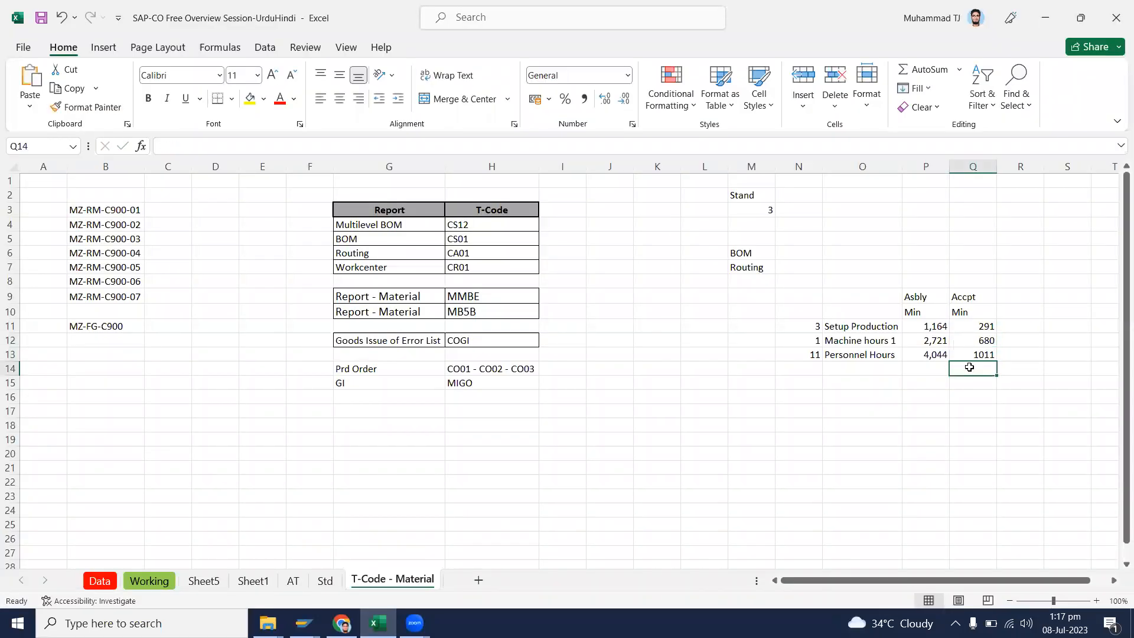
- Total each activity type's minutes in S11:S13, summing P11:Q11 in S11 and filling the formula down
left_click(1045, 325)
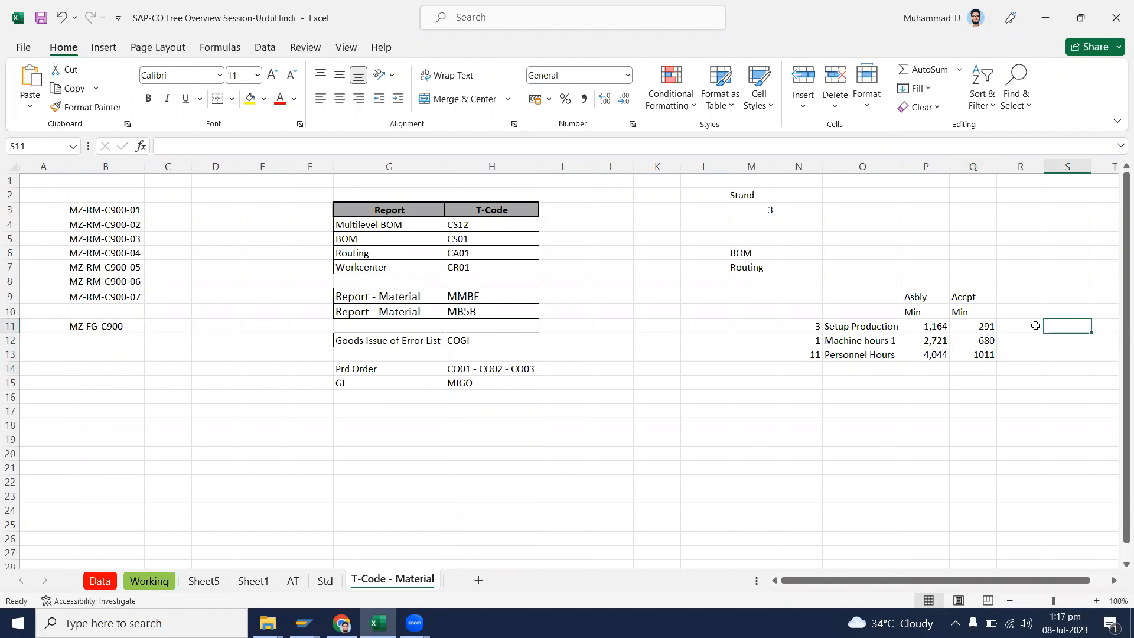
type("=s")
key("Tab")
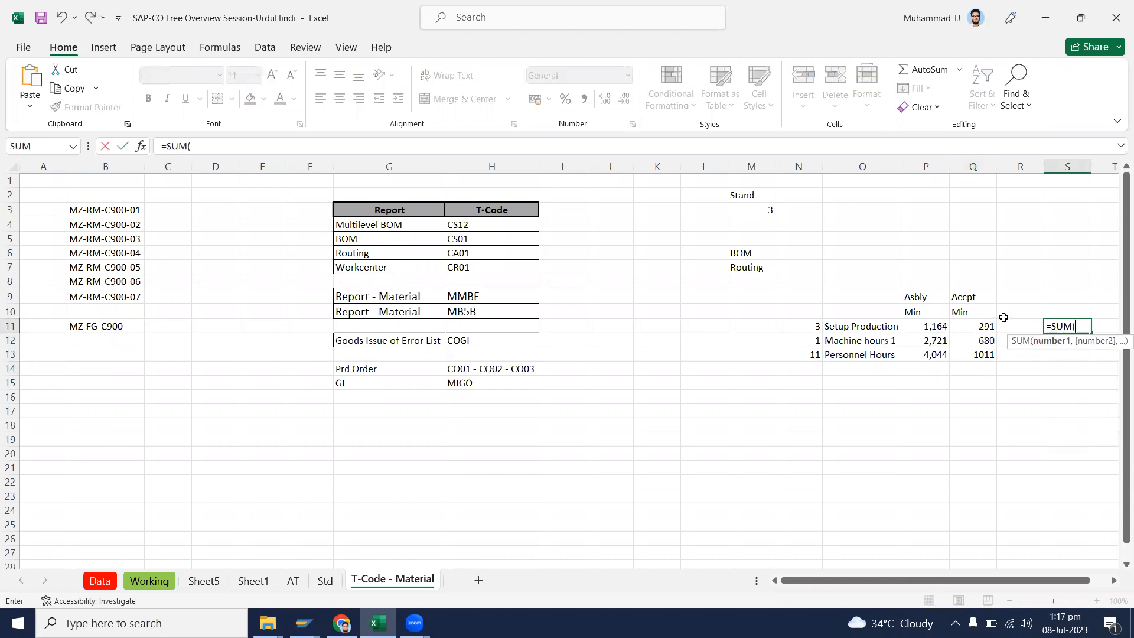
left_click_drag(935, 325, 967, 332)
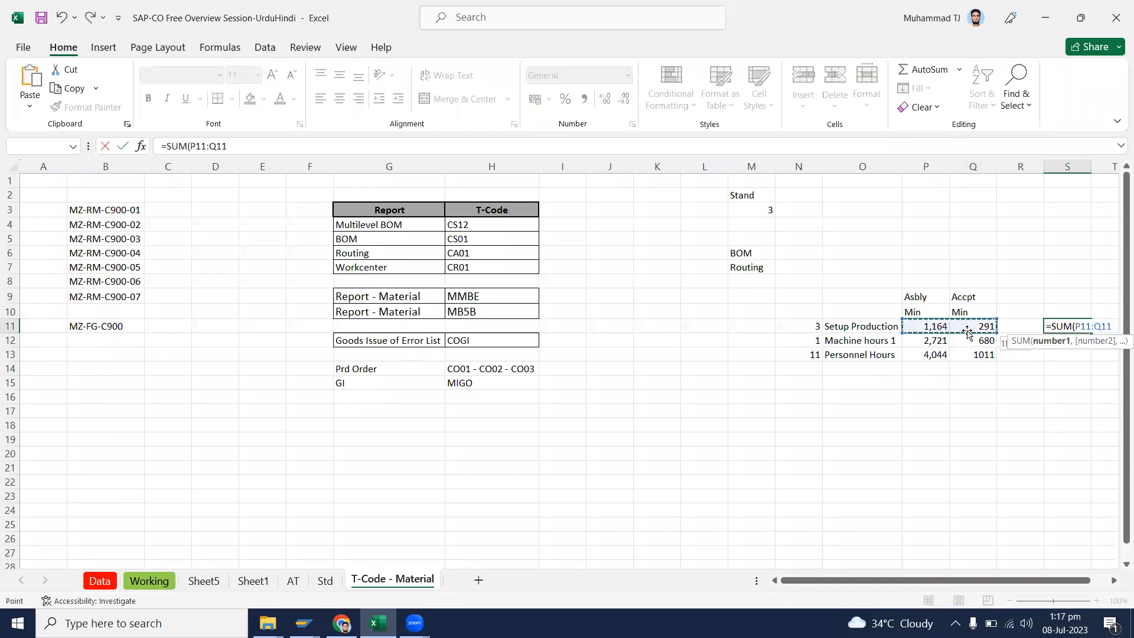
key("Return")
key("ctrl+d")
left_click(1078, 357)
key("ctrl+d")
- Examine the Assembly, Acceptance and total minutes of the three activity types in rows 11 to 13
left_click_drag(1069, 326, 1072, 370)
left_click_drag(802, 326, 1081, 325)
left_click_drag(803, 342, 1110, 341)
left_click_drag(927, 255, 932, 388)
left_click_drag(973, 253, 981, 326)
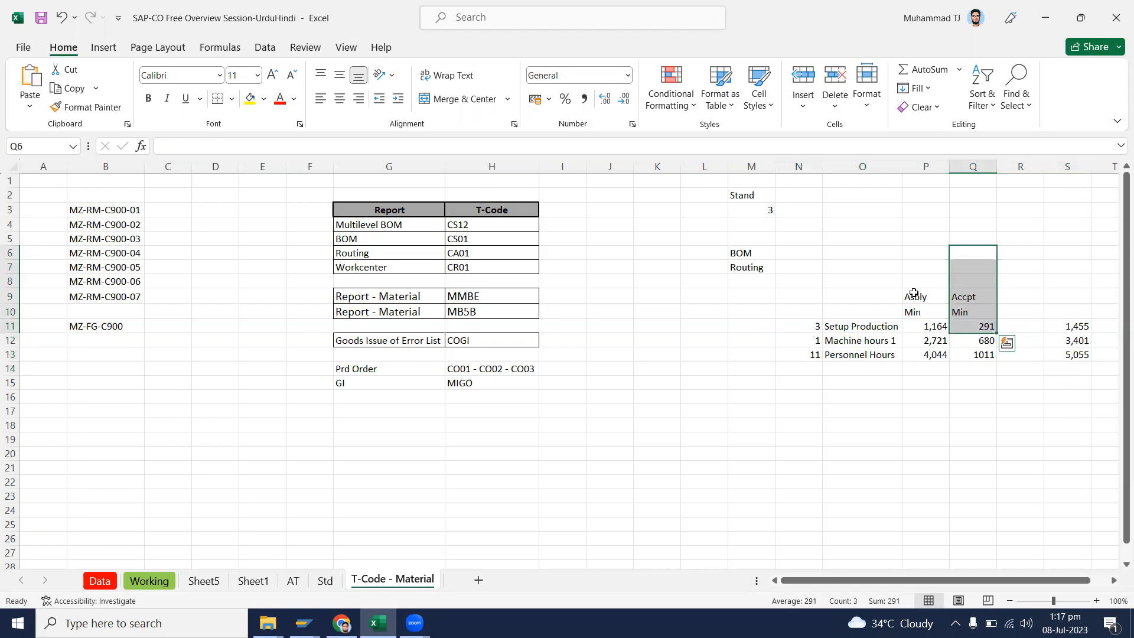
left_click(937, 337)
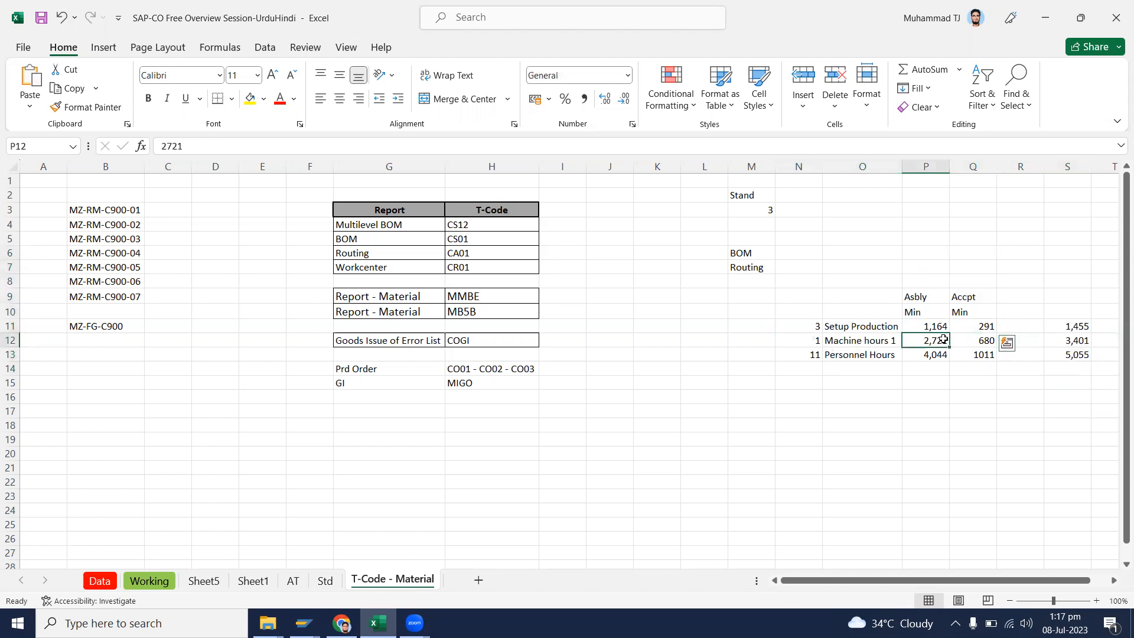
left_click(982, 344)
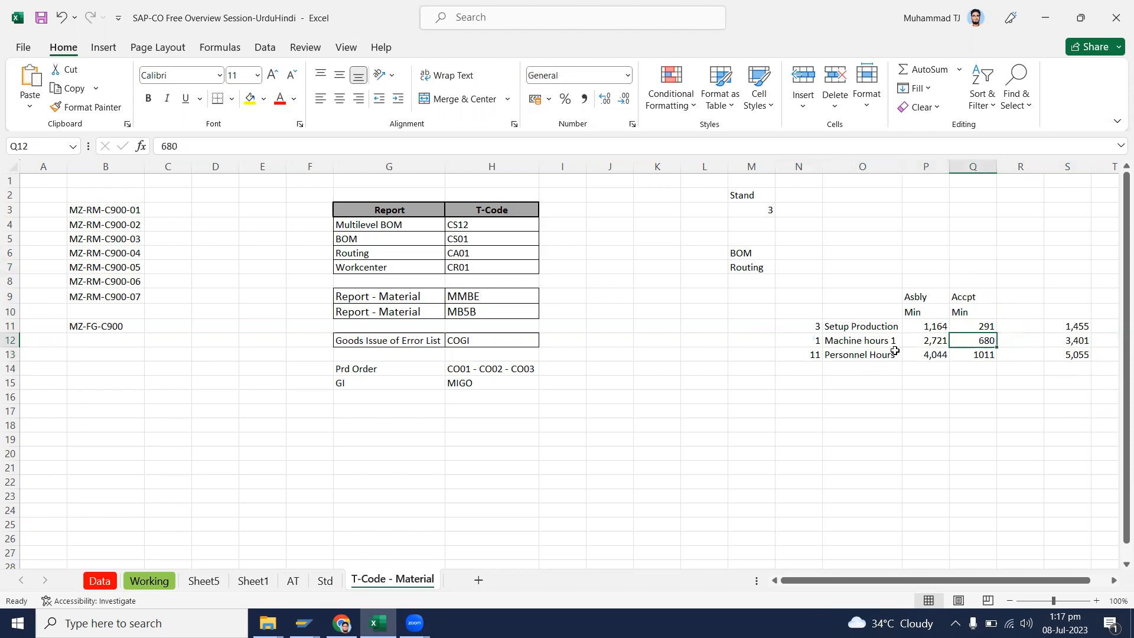
left_click(929, 357)
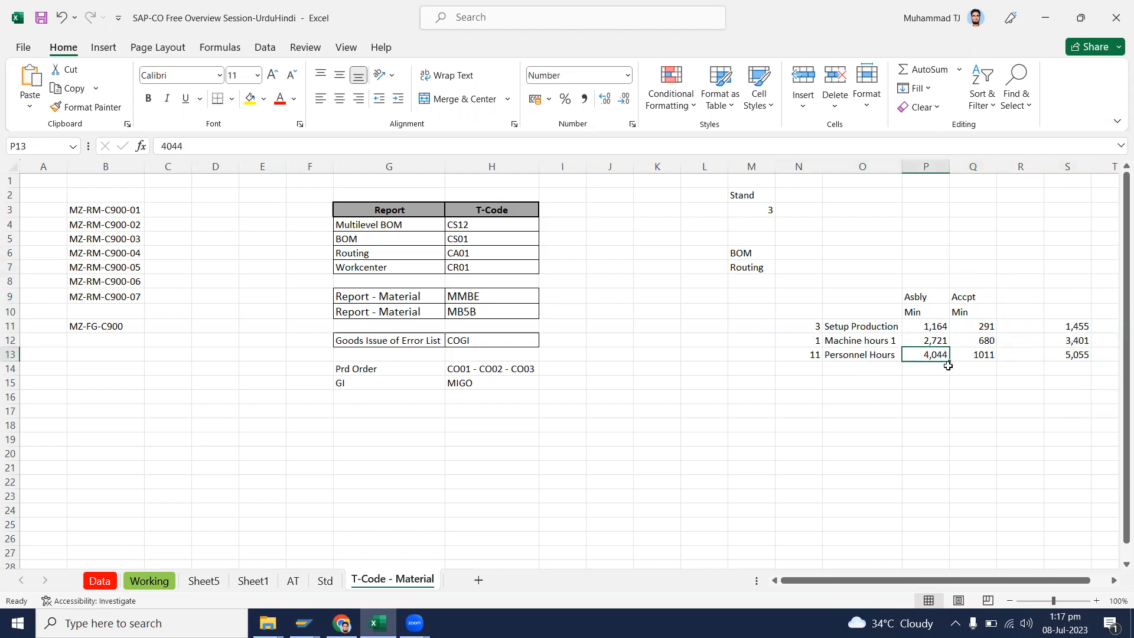
left_click(991, 355)
- Center the operation and unit headings in P9:Q10
left_click_drag(923, 288, 970, 312)
left_click(339, 99)
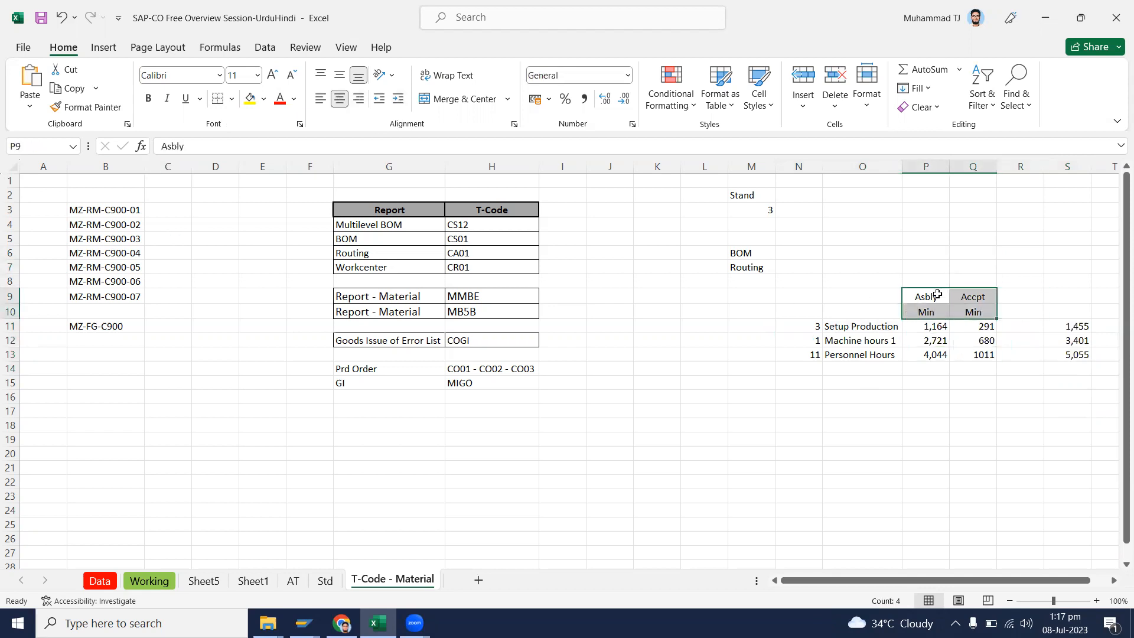
left_click(858, 252)
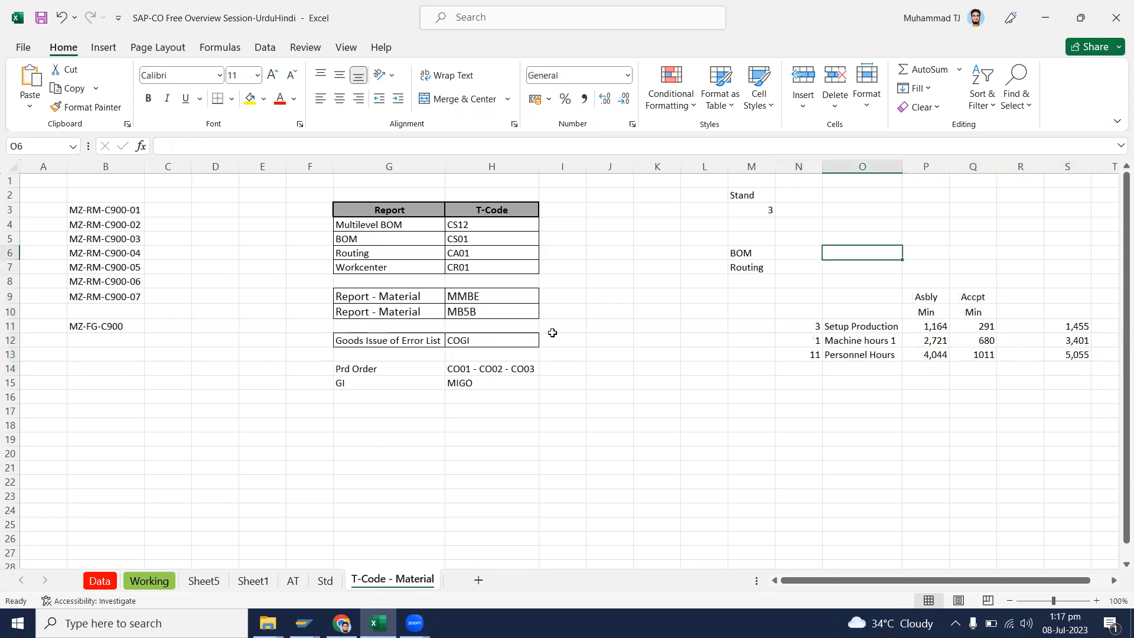
- Switch to the Change Activity Type session in SAP and return from activity type 11 to its initial screen
left_click(760, 244)
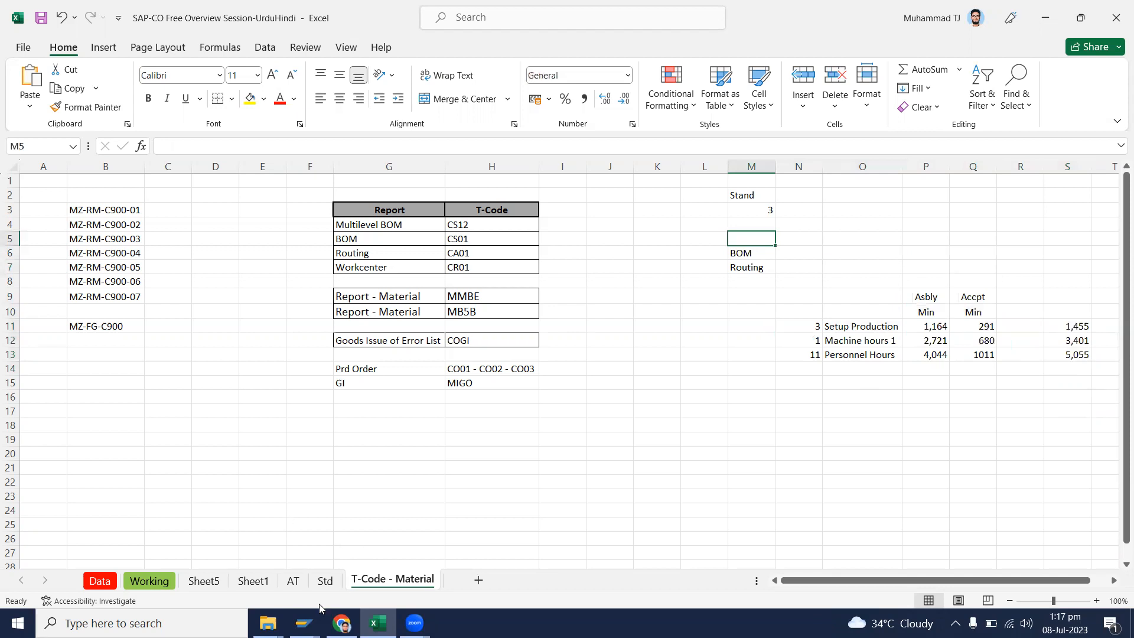
left_click(304, 623)
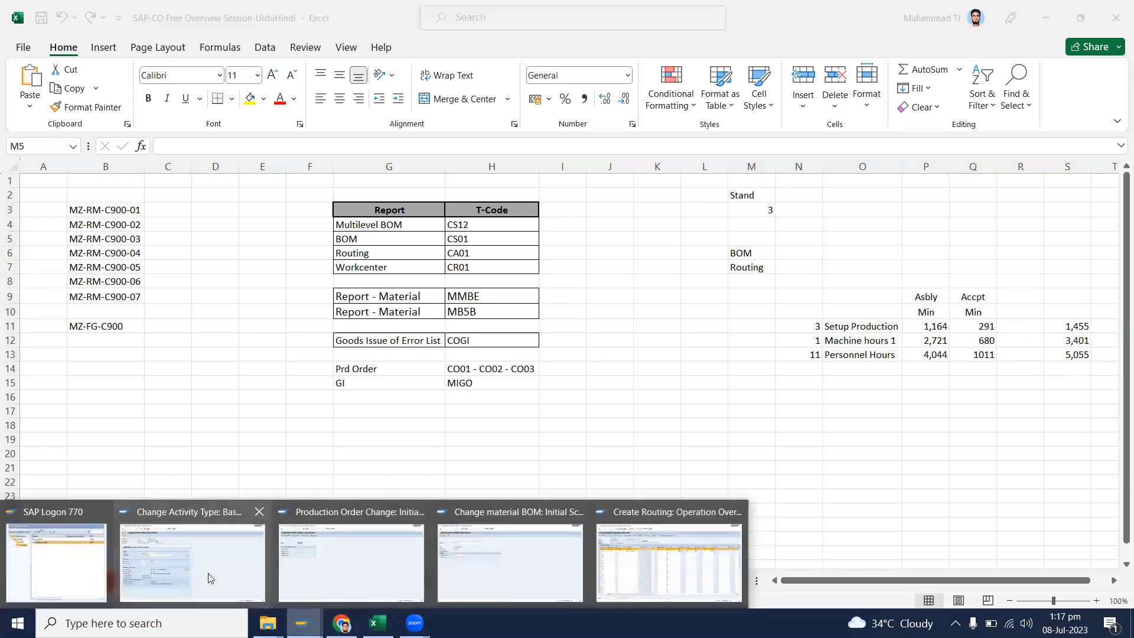
left_click(208, 573)
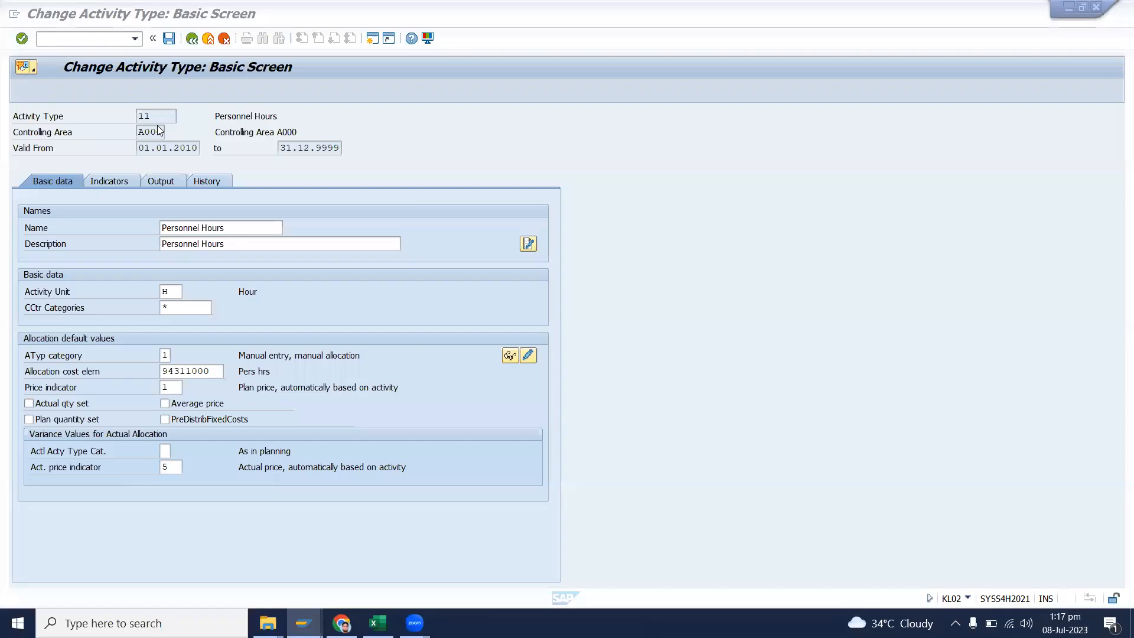
left_click(192, 39)
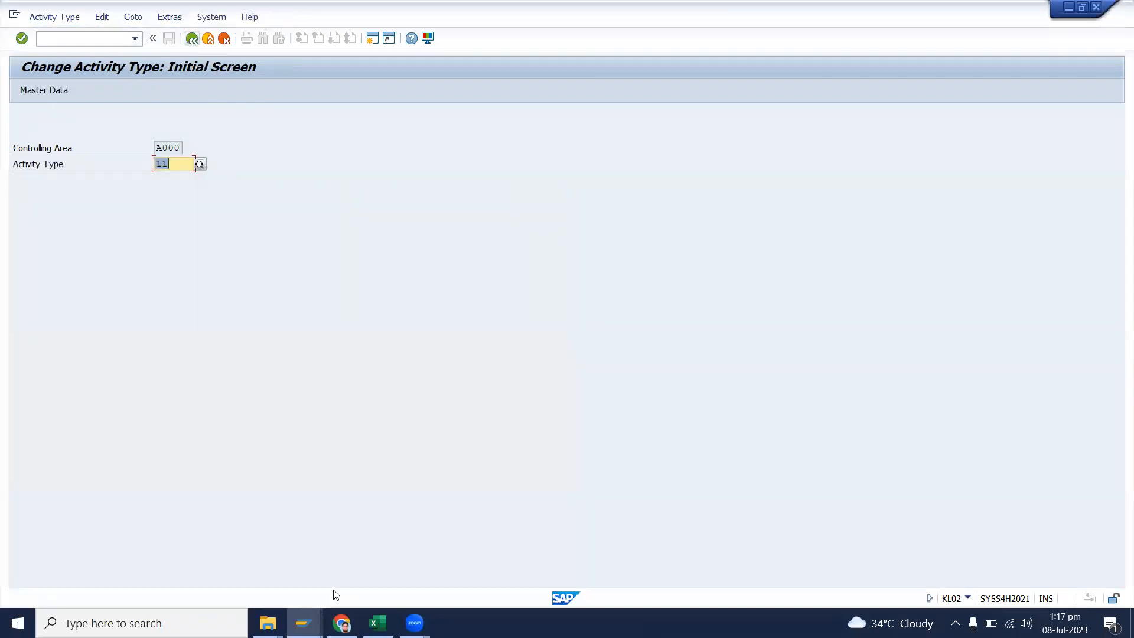
mouse_move(304, 623)
key("Return")
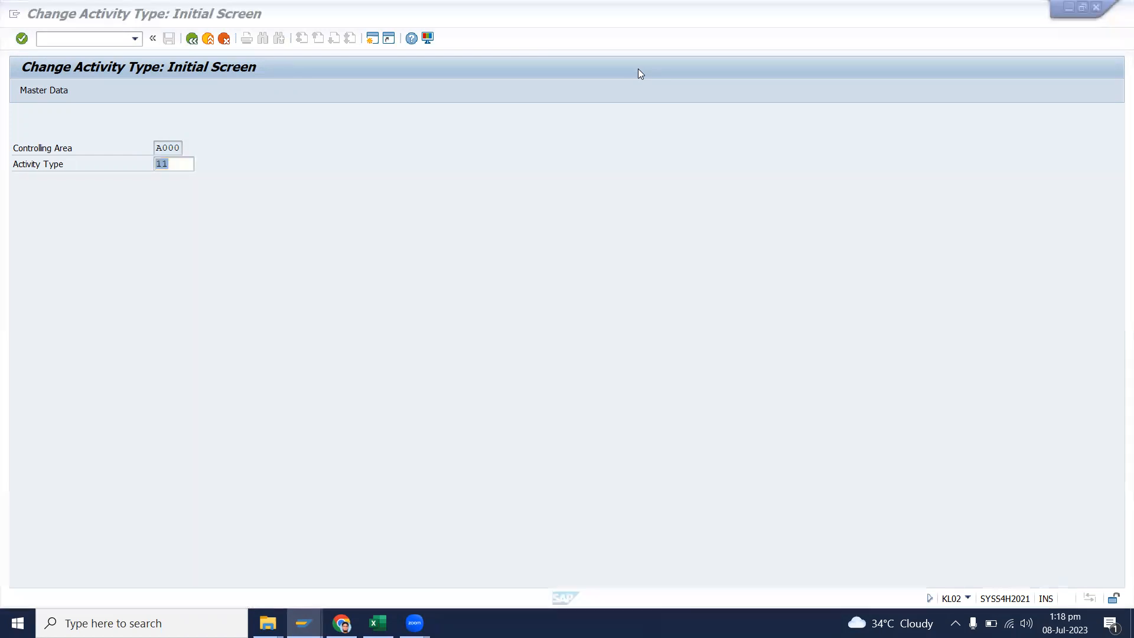